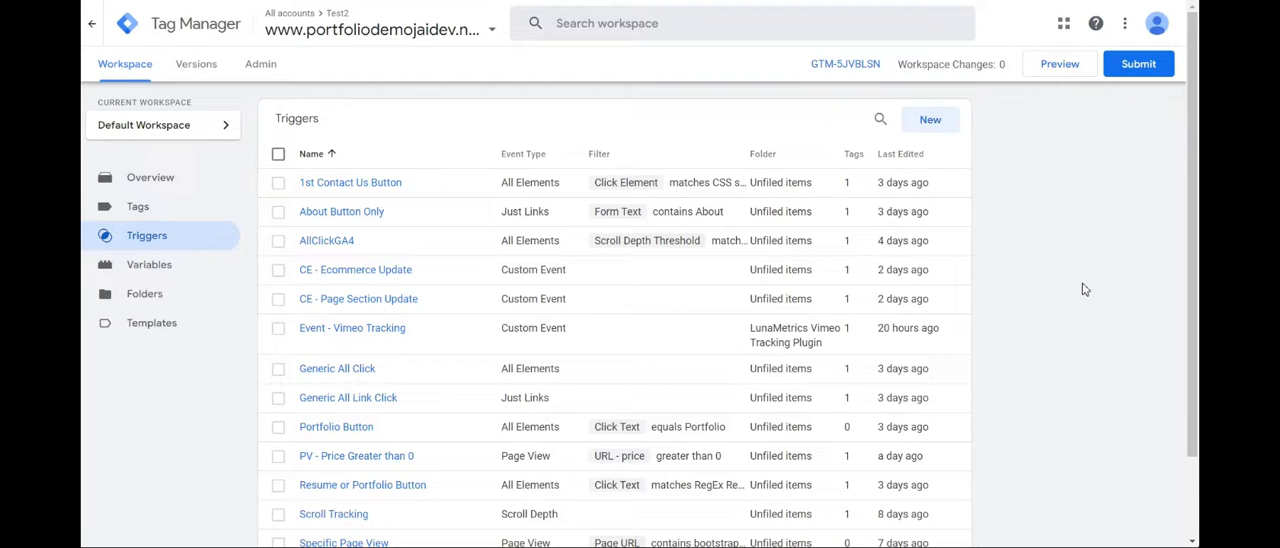
left_click(1052, 64)
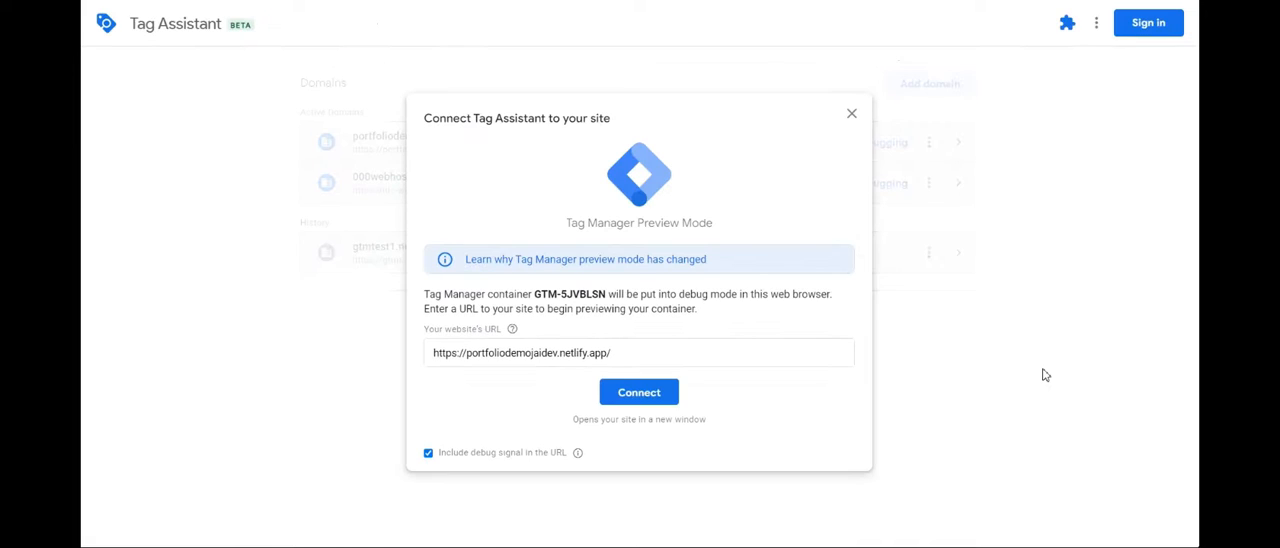
left_click(645, 398)
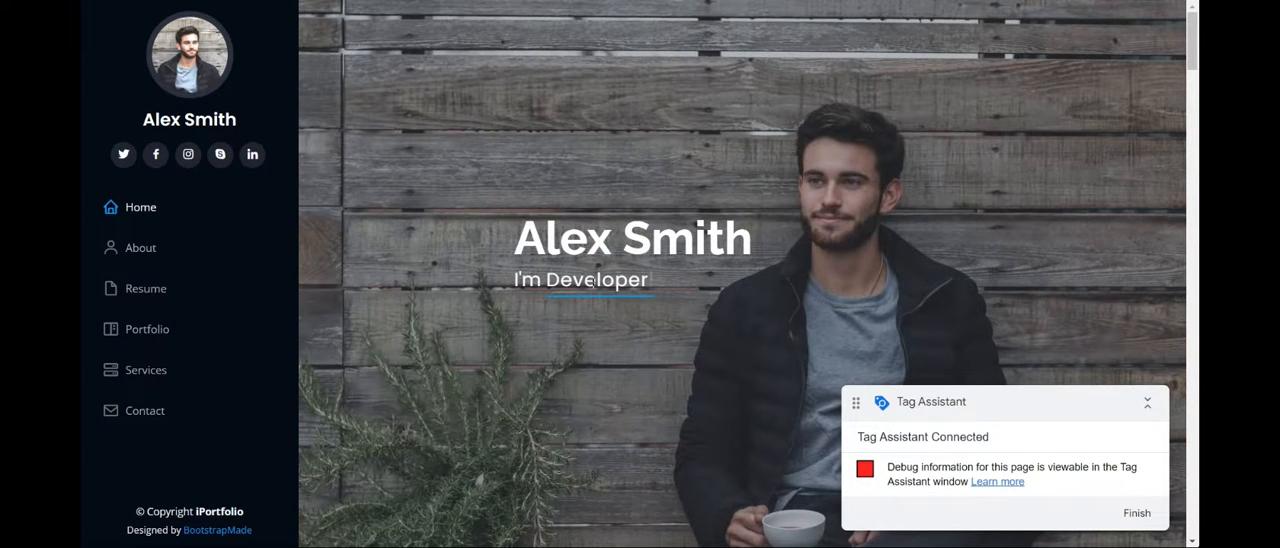
Examine the portfolio page's sections from the hero heading through About, Facts and Skills to Resume for elements worth tracking.
scroll(983, 200, "down", 5)
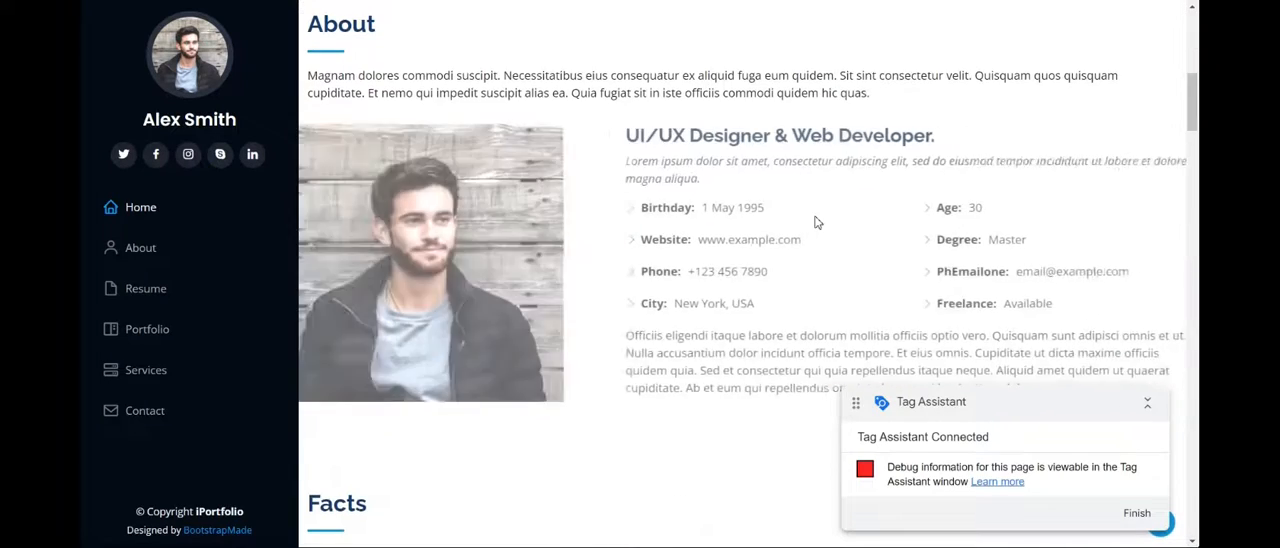
scroll(815, 222, "down", 2)
scroll(815, 222, "up", 2)
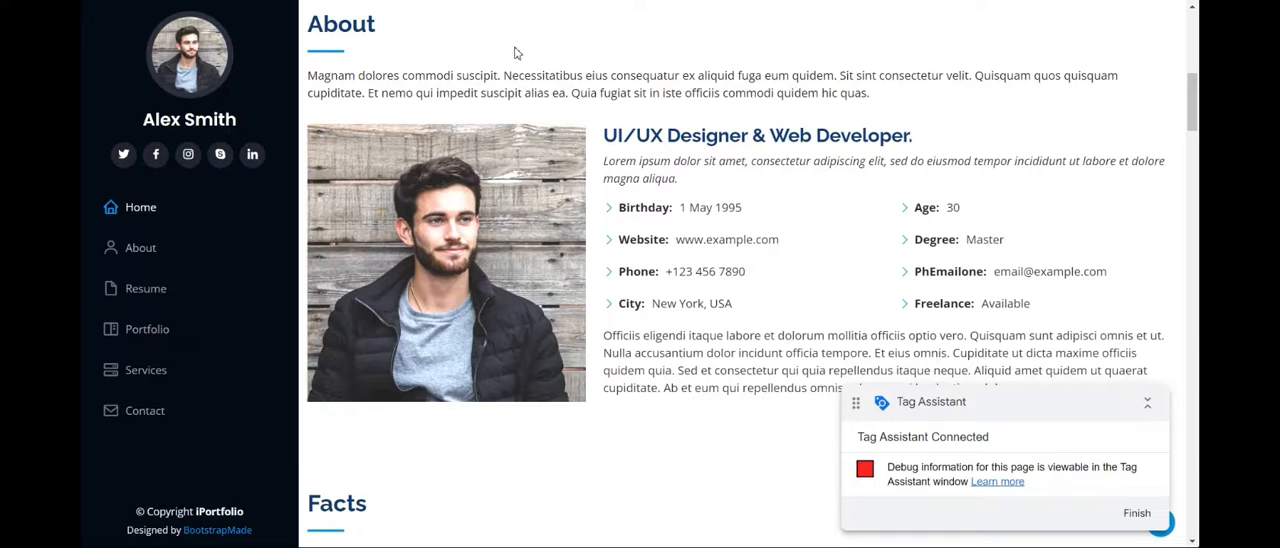
scroll(740, 212, "up", 6)
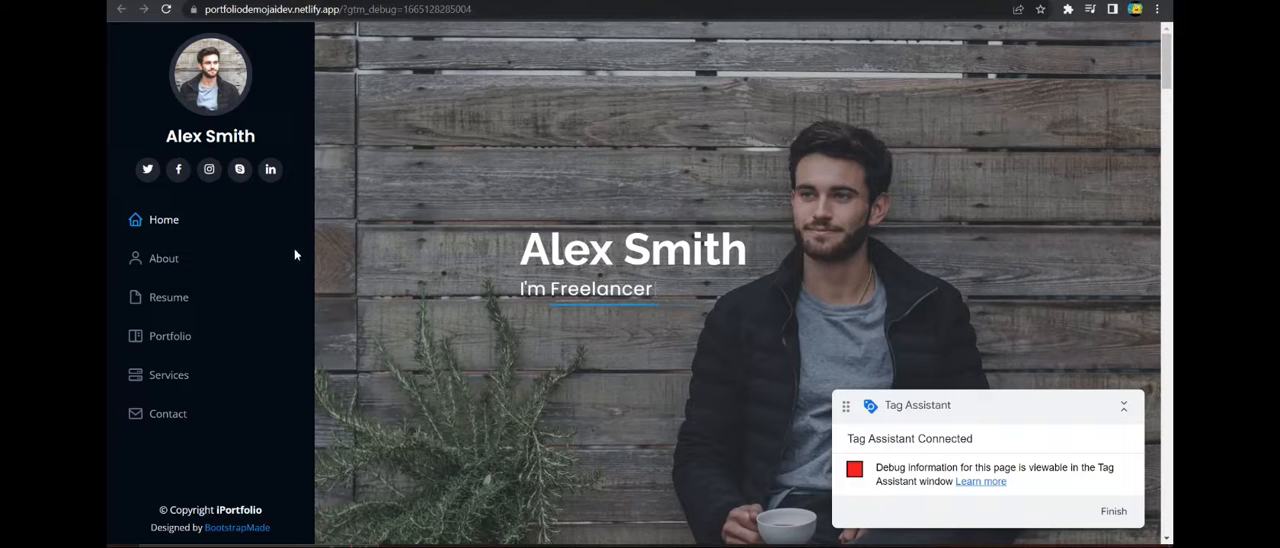
scroll(714, 222, "down", 2)
scroll(714, 222, "down", 3)
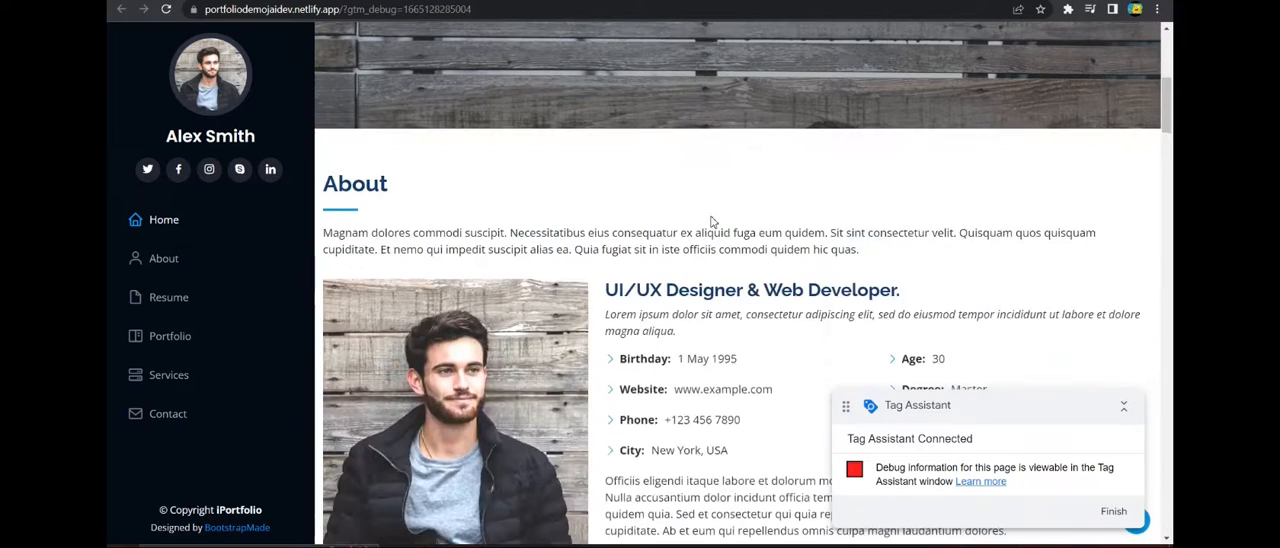
scroll(712, 220, "up", 1)
scroll(712, 218, "down", 1)
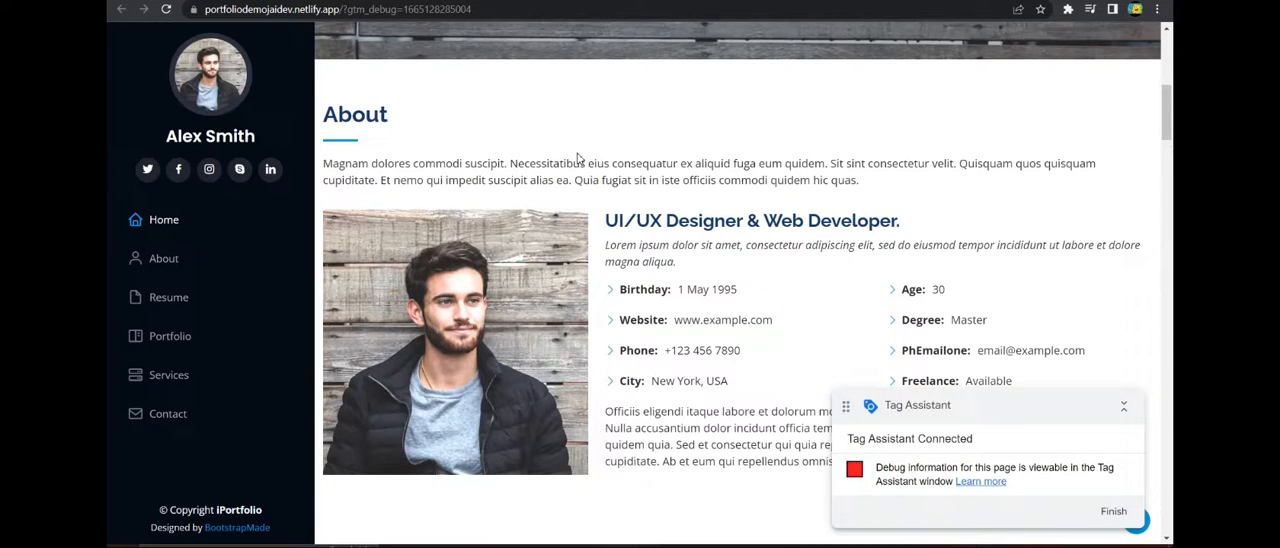
scroll(600, 168, "down", 4)
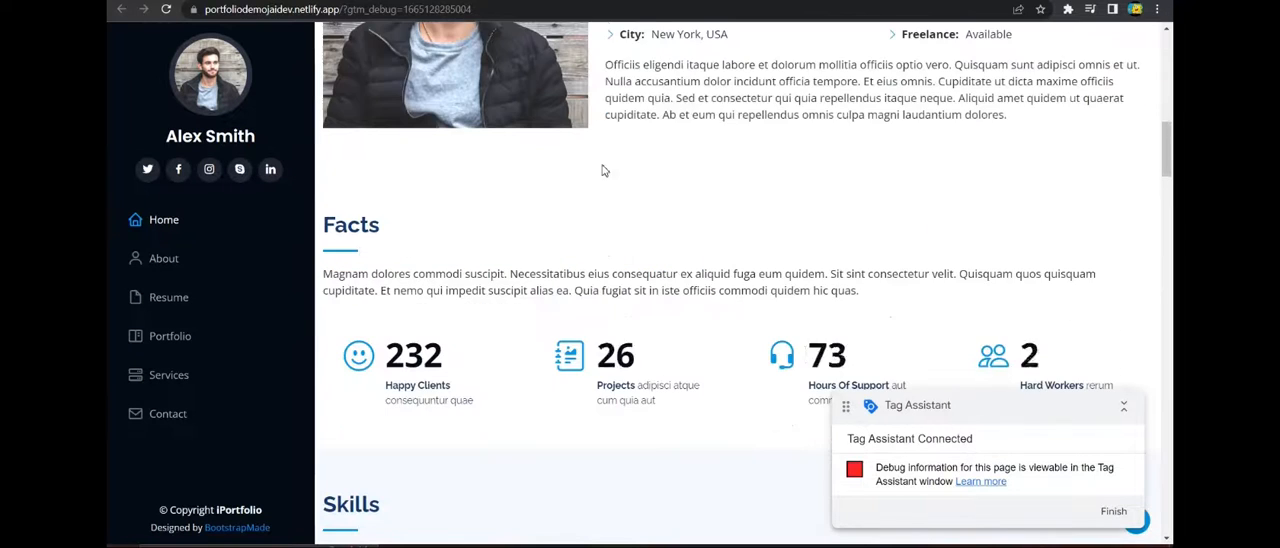
scroll(594, 174, "down", 2)
scroll(380, 77, "up", 1)
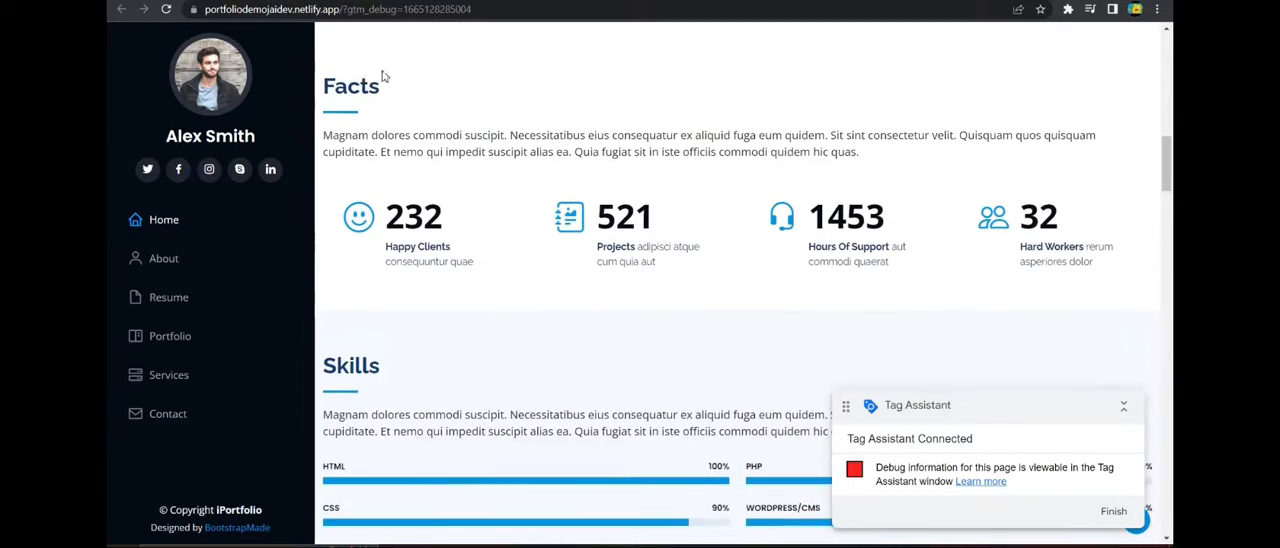
scroll(403, 265, "down", 2)
scroll(489, 216, "down", 2)
scroll(488, 216, "down", 2)
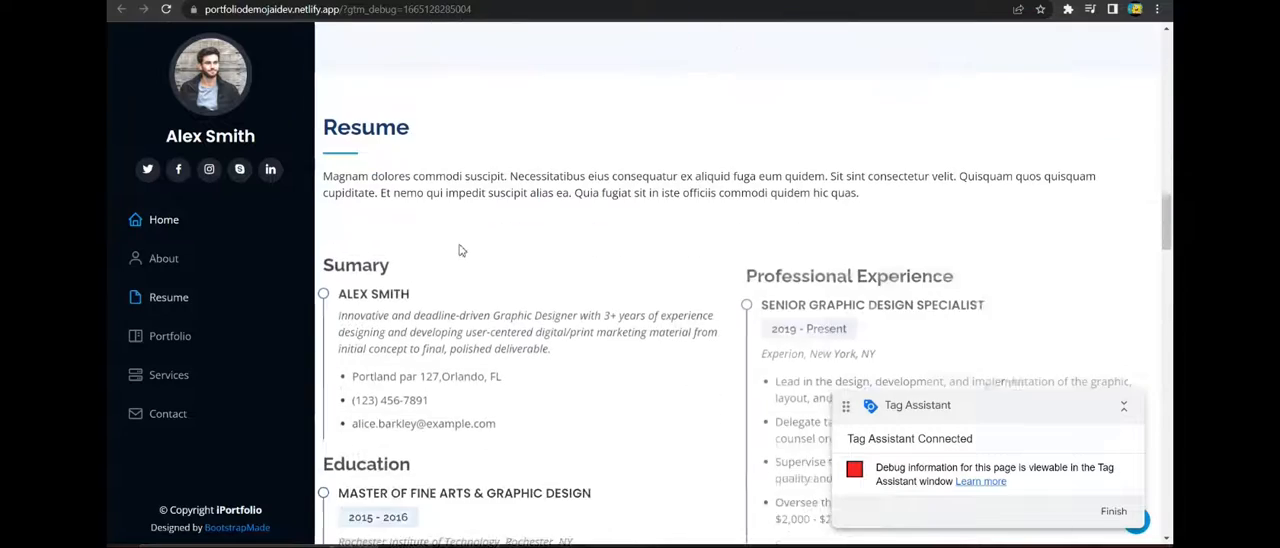
scroll(415, 170, "down", 2)
scroll(415, 170, "up", 4)
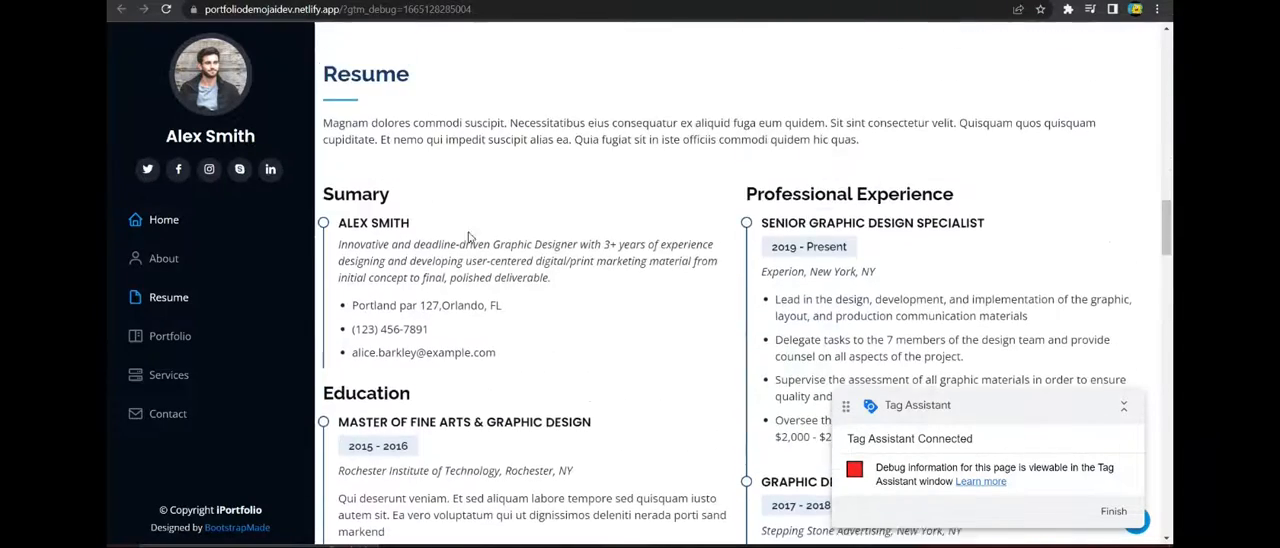
scroll(537, 131, "up", 10)
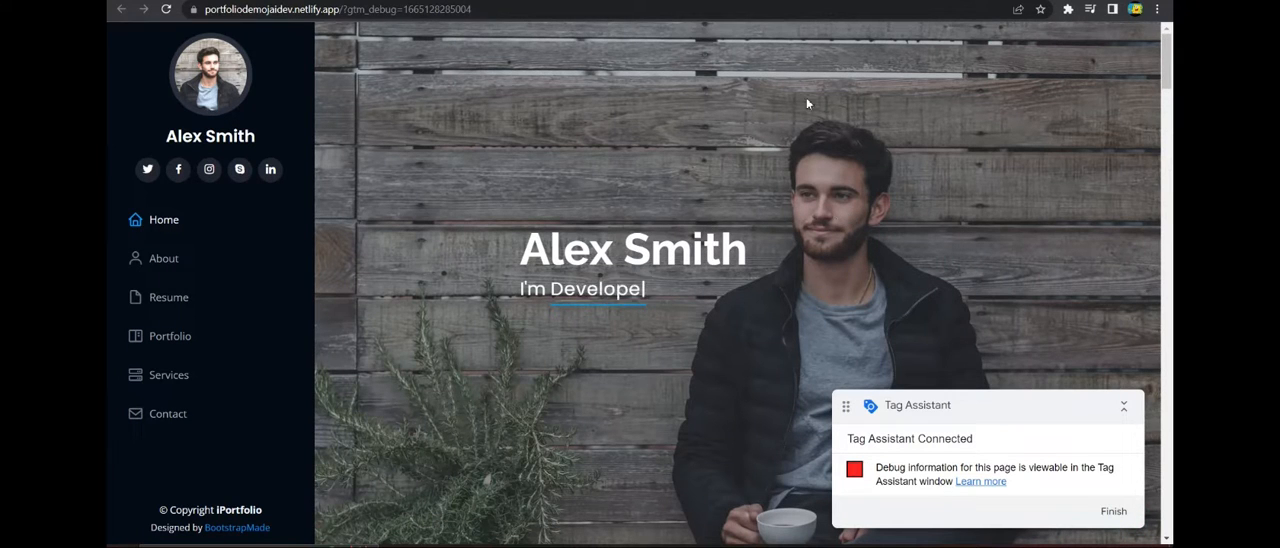
scroll(531, 205, "down", 3)
scroll(531, 205, "down", 3)
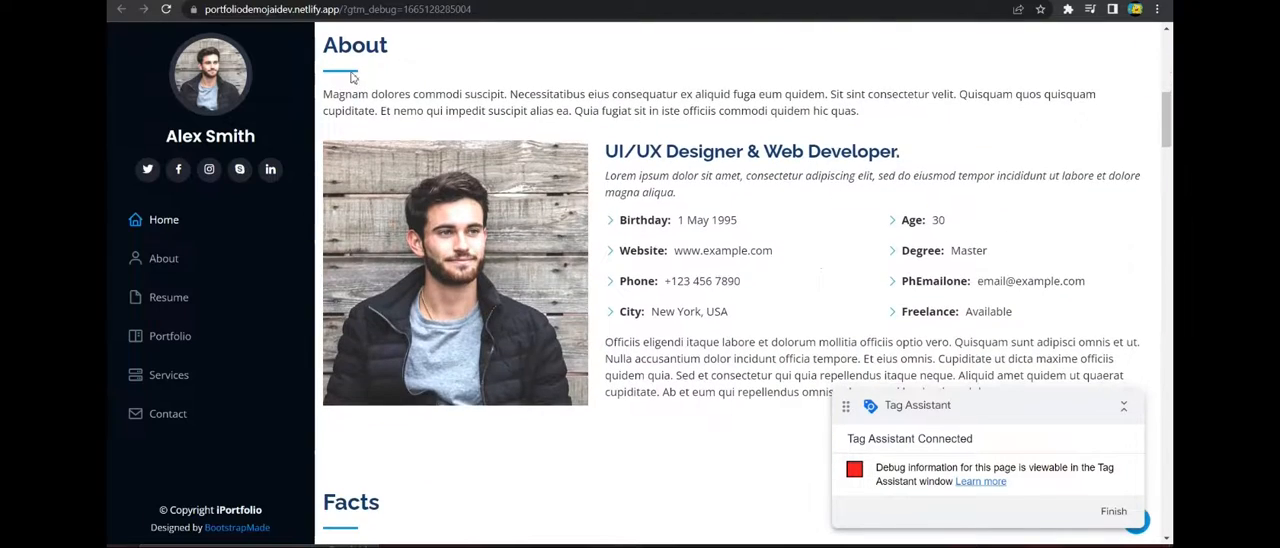
scroll(771, 199, "down", 10)
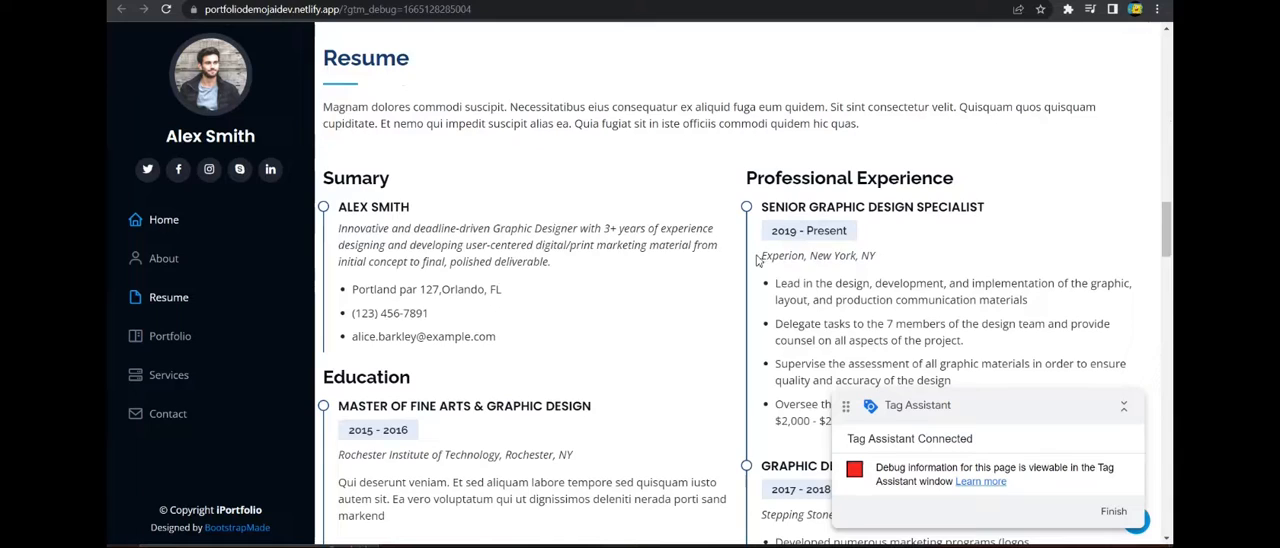
scroll(766, 331, "up", 12)
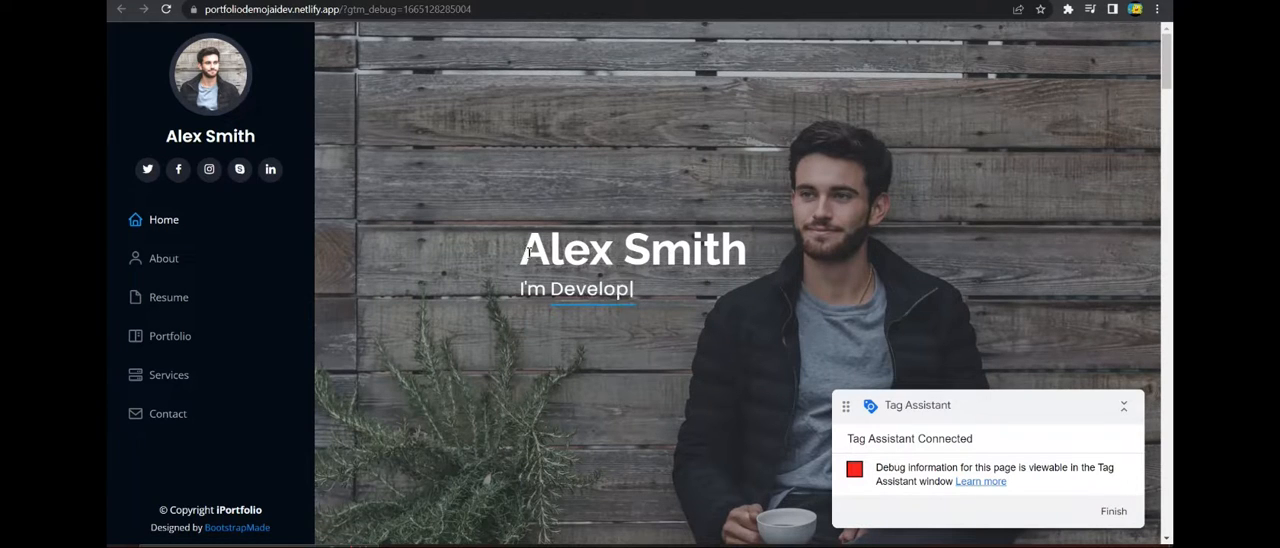
Inspect the large name heading in the hero section and copy the CSS selector of its h1 element.
left_click_drag(527, 252, 750, 262)
left_click(751, 263)
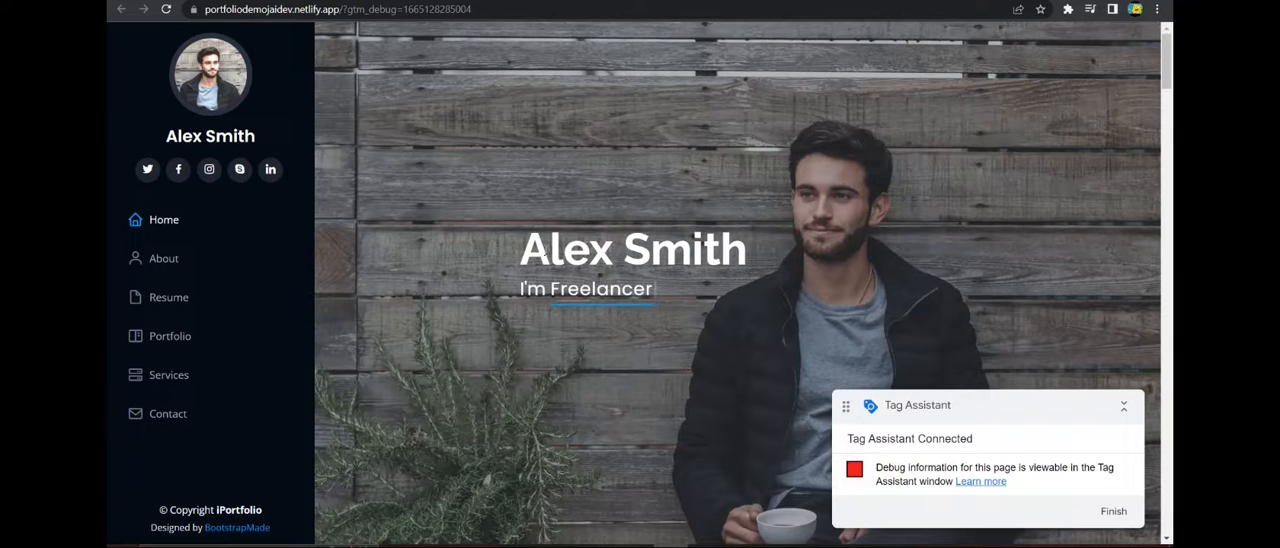
left_click_drag(519, 255, 748, 256)
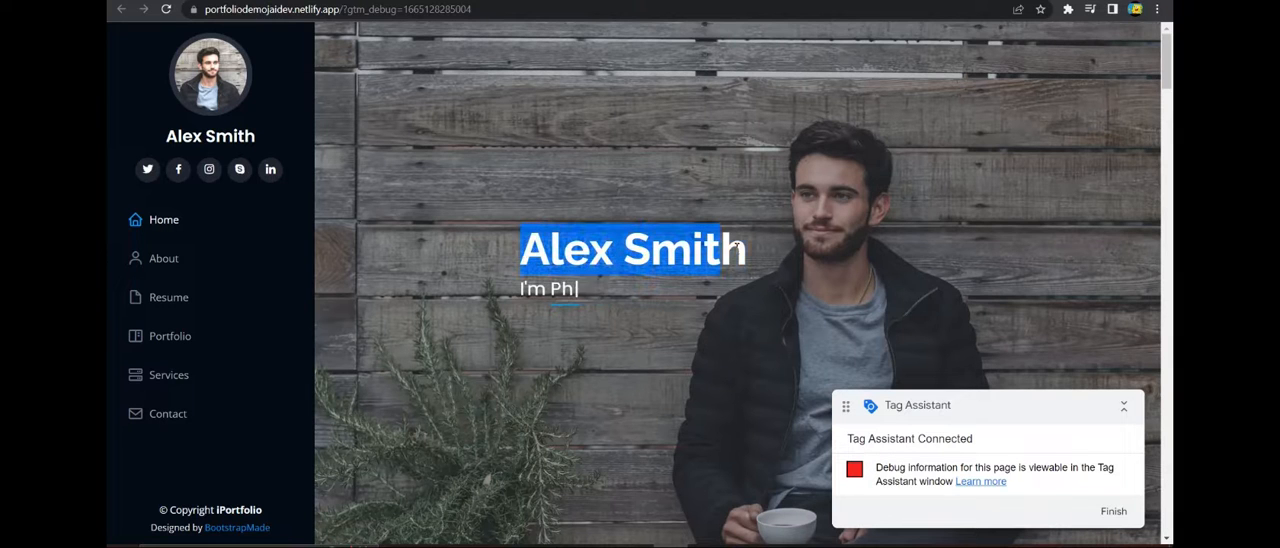
right_click(664, 252)
left_click(710, 371)
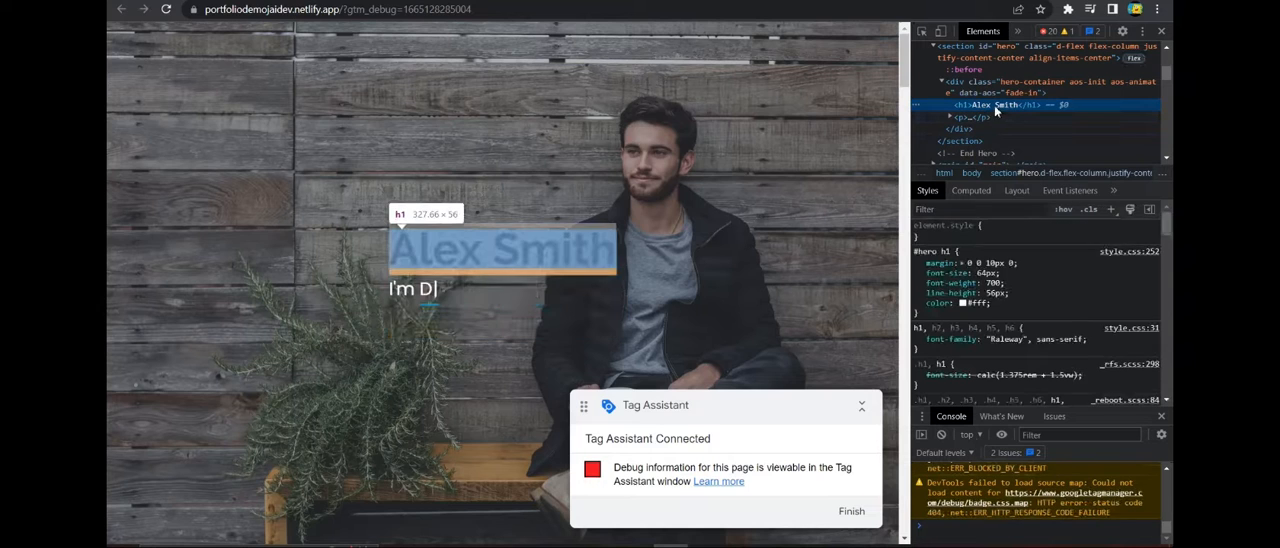
right_click(995, 110)
mouse_move(1057, 206)
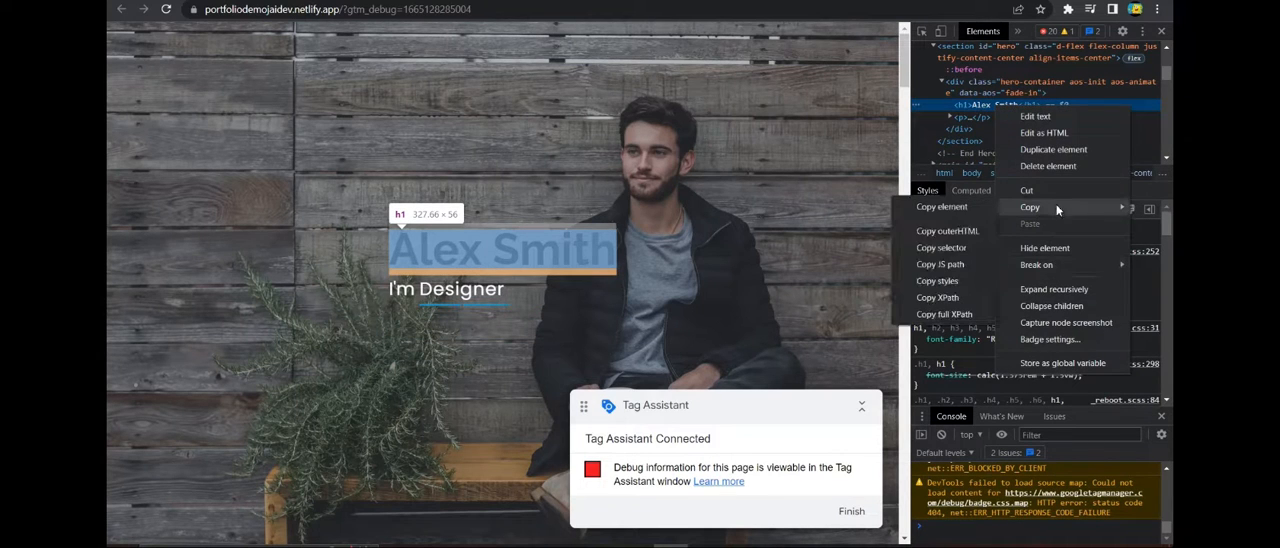
left_click(942, 248)
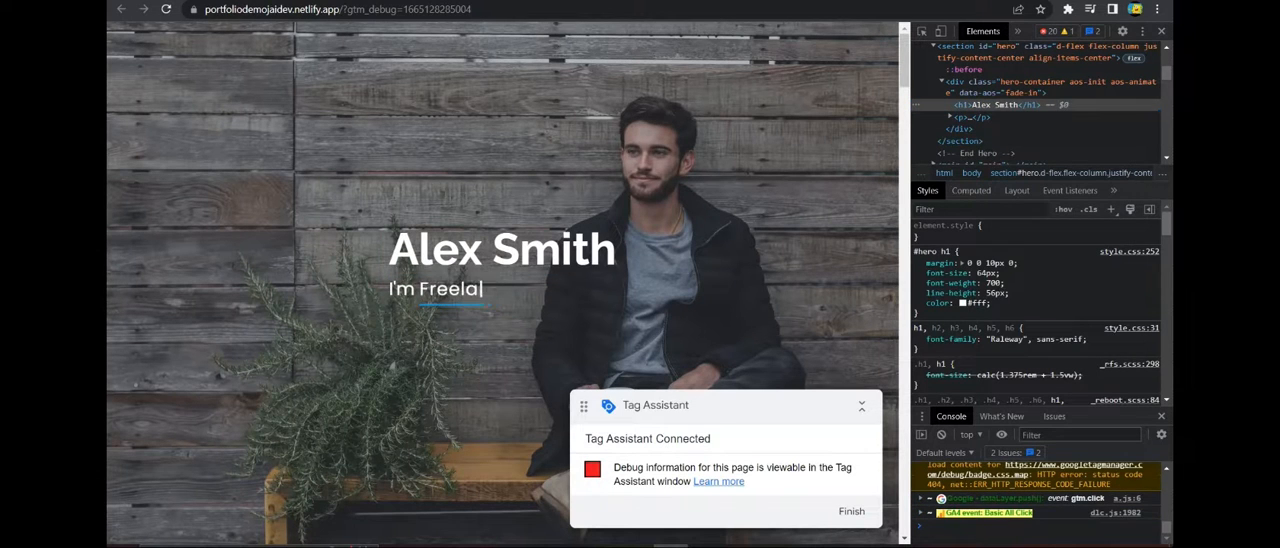
Switch to Tag Manager and create a new trigger of type Element Visibility.
left_click(541, 1)
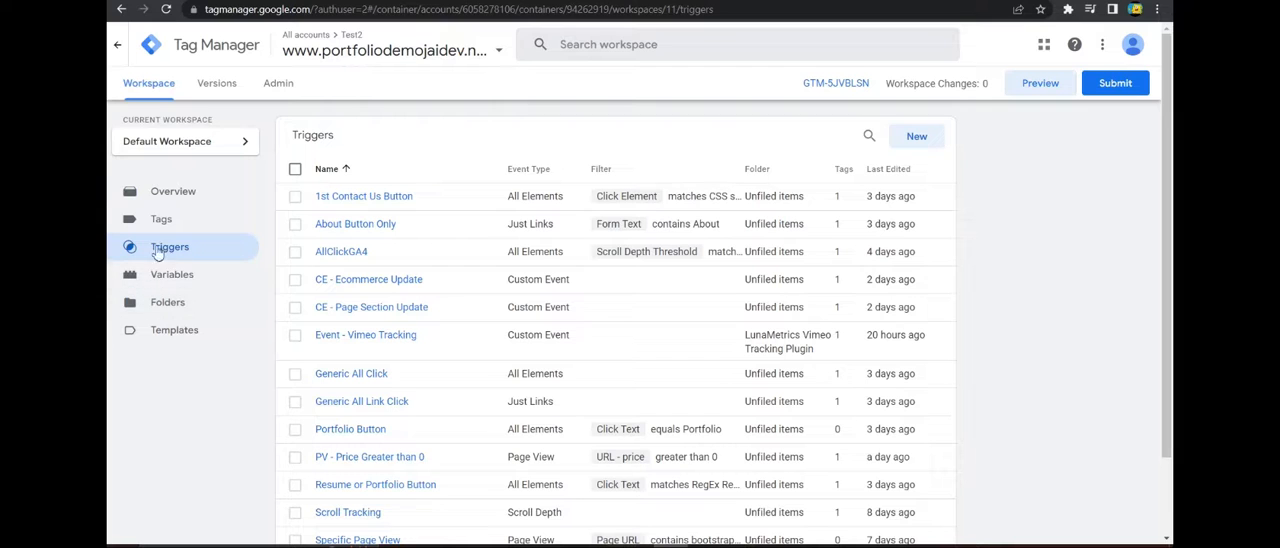
left_click(912, 137)
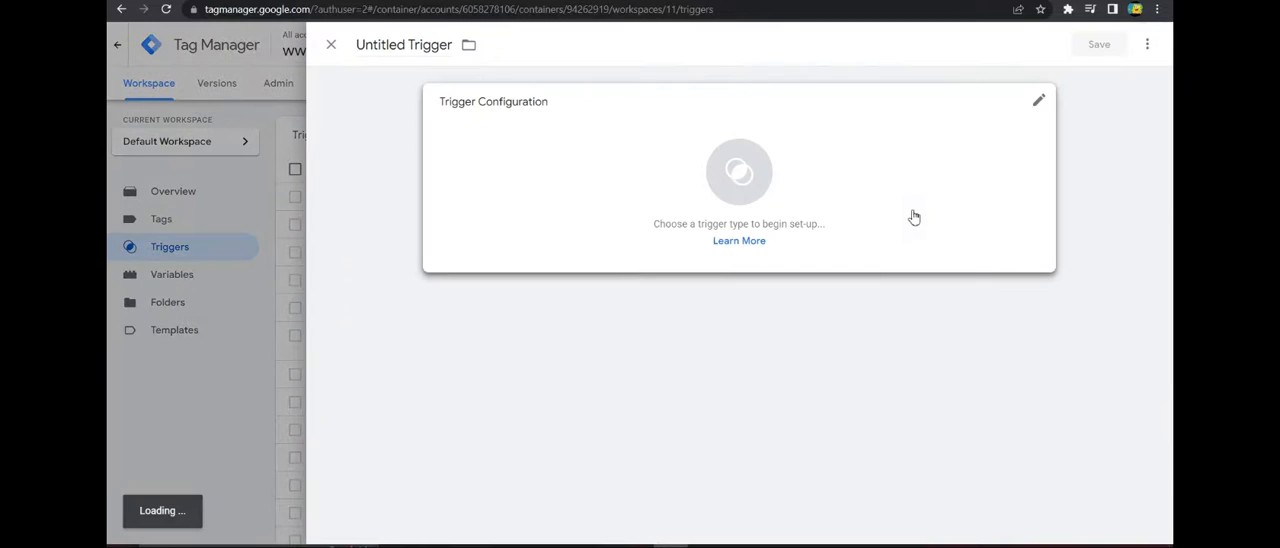
left_click(913, 217)
scroll(894, 283, "down", 4)
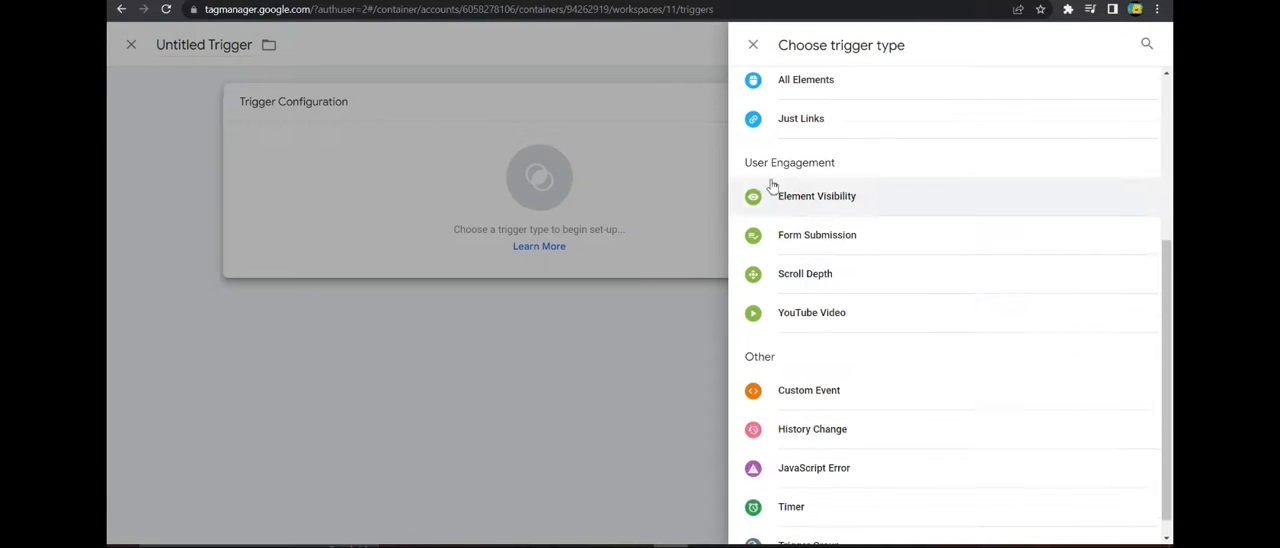
left_click(826, 200)
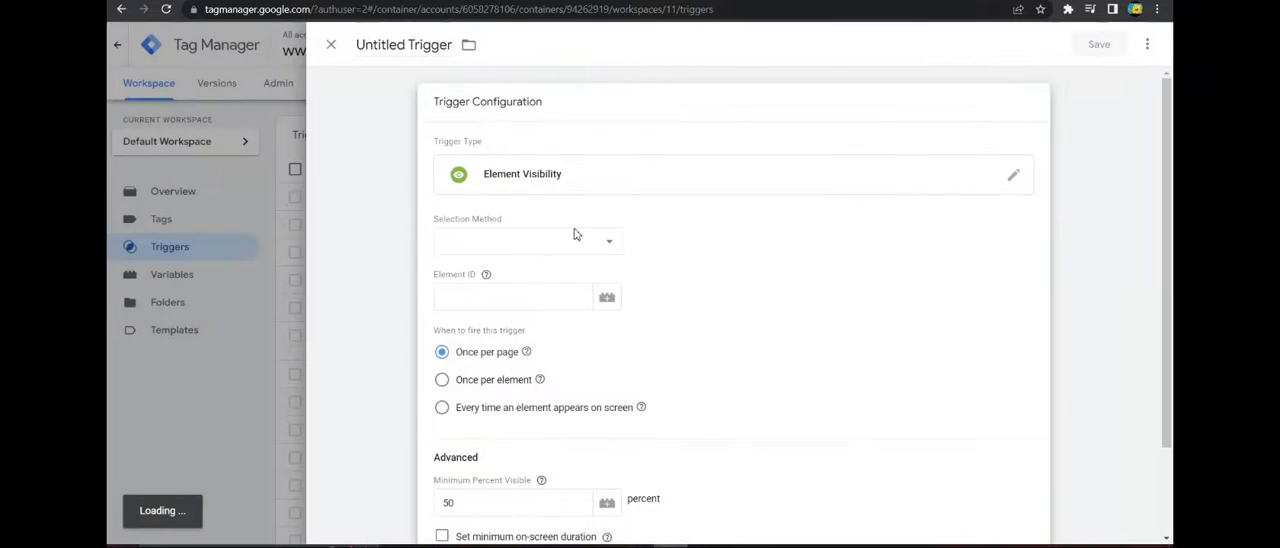
Set the trigger's selection method to CSS Selector.
left_click(598, 242)
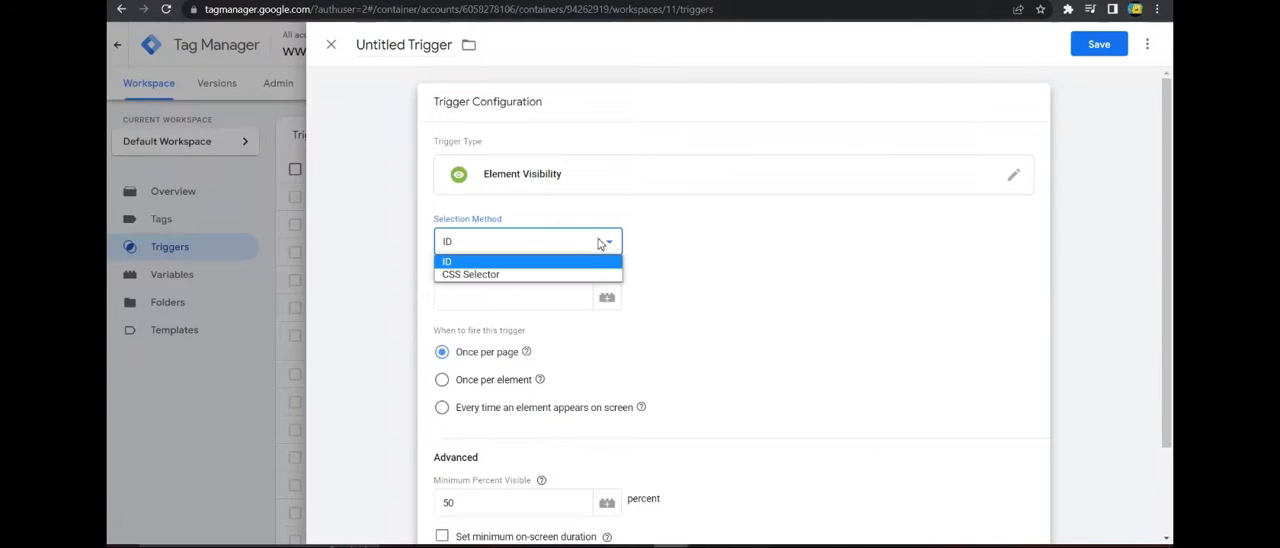
left_click(447, 266)
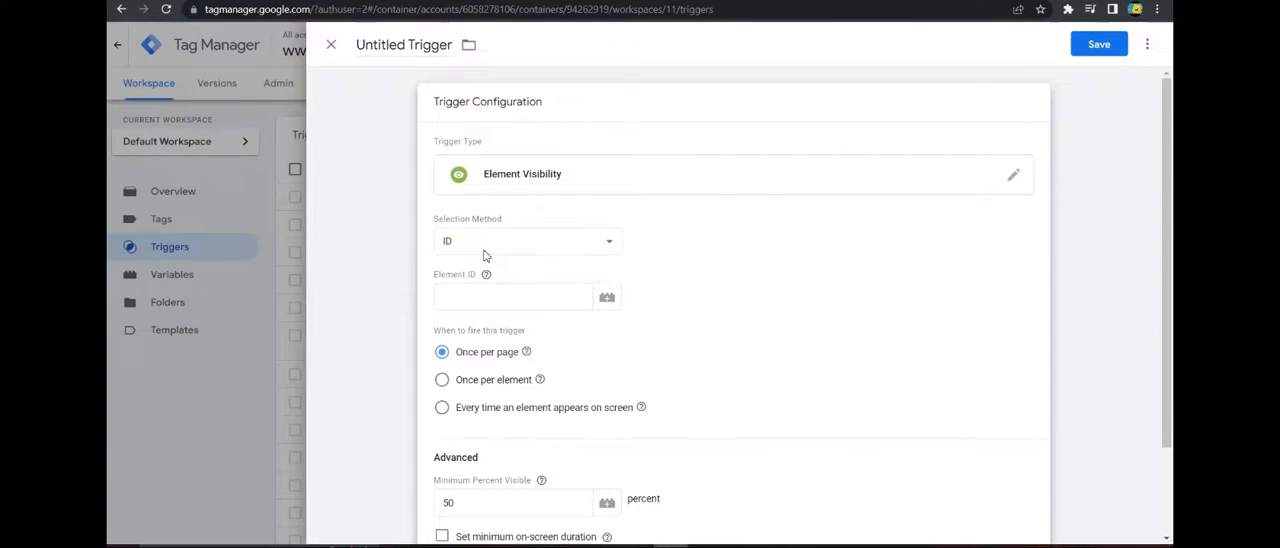
left_click(485, 247)
left_click(474, 277)
Copy the hero h1 heading's selector from the inspected page again and enter #hero > div > h1 as the trigger's element selector.
left_click(474, 289)
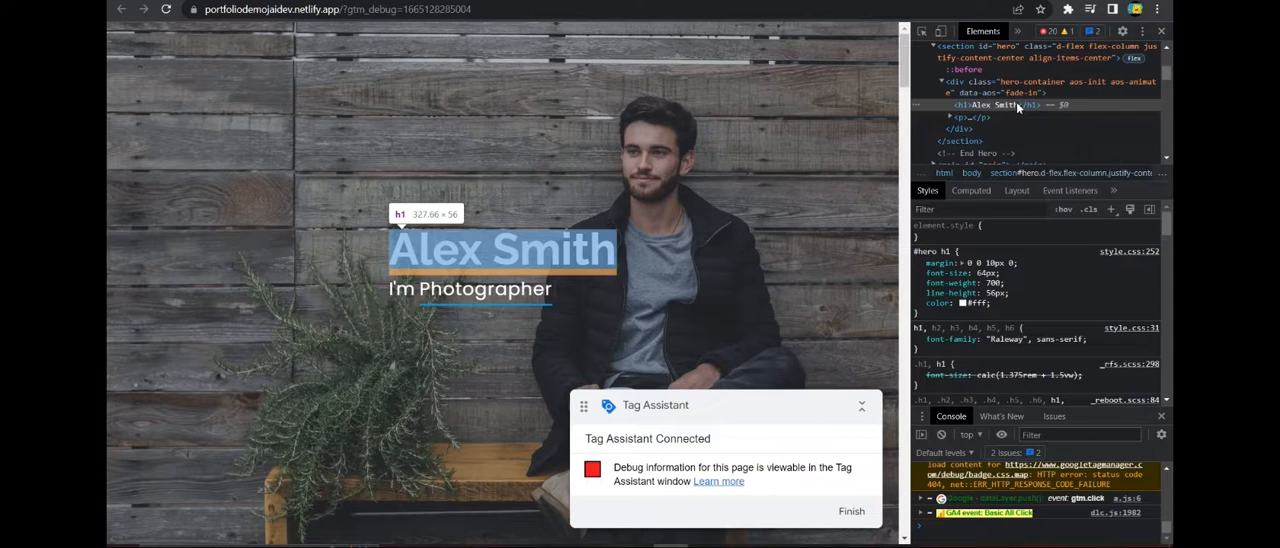
right_click(1018, 107)
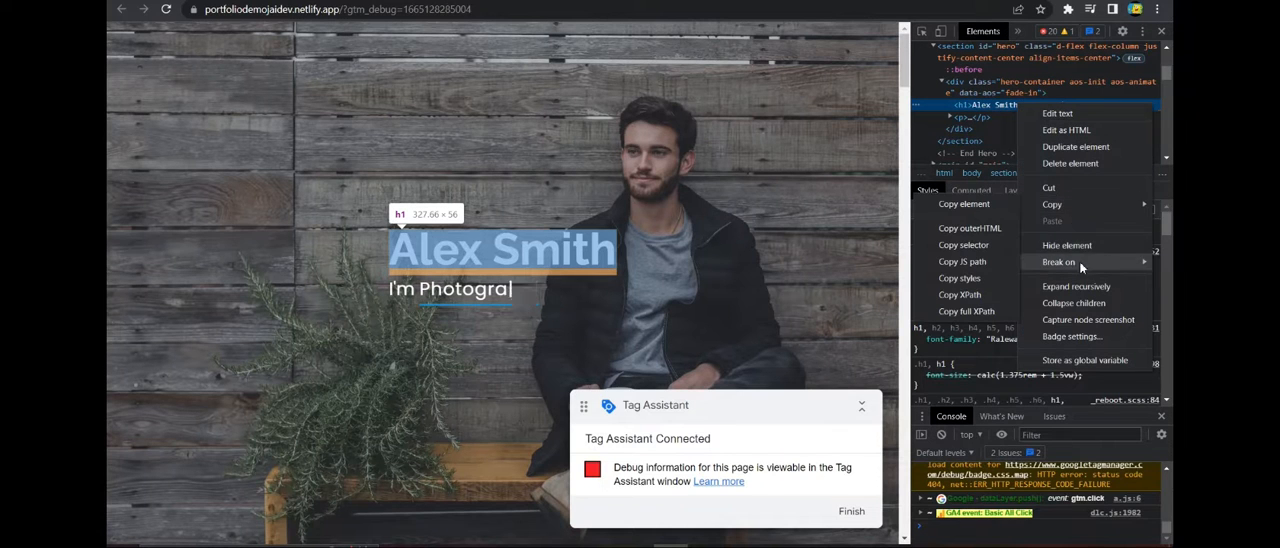
left_click(966, 247)
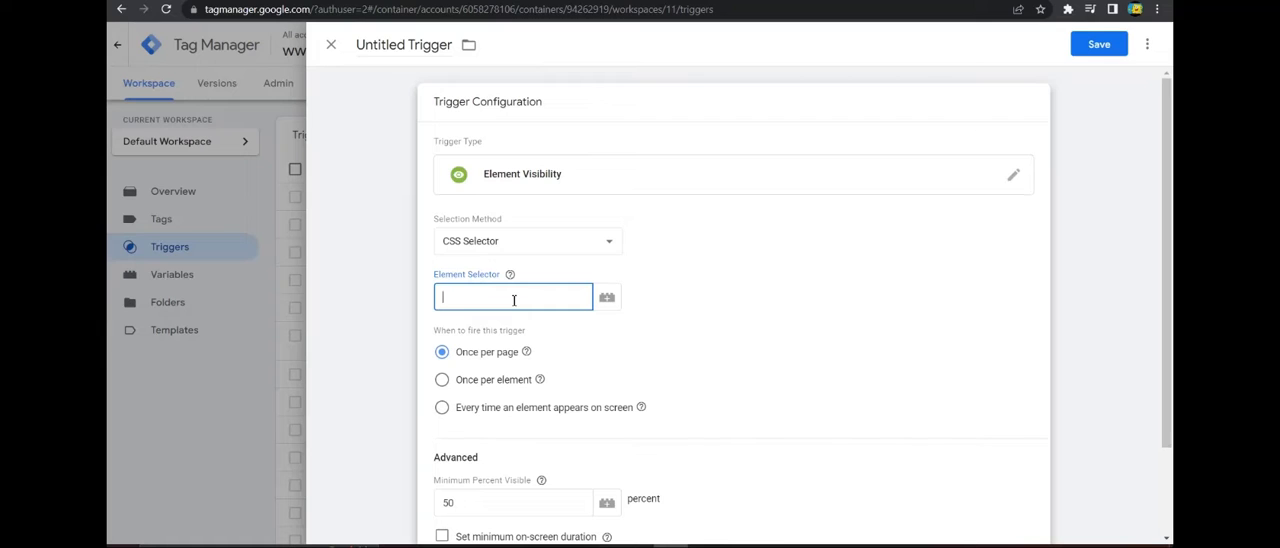
type("#hero > div > h1")
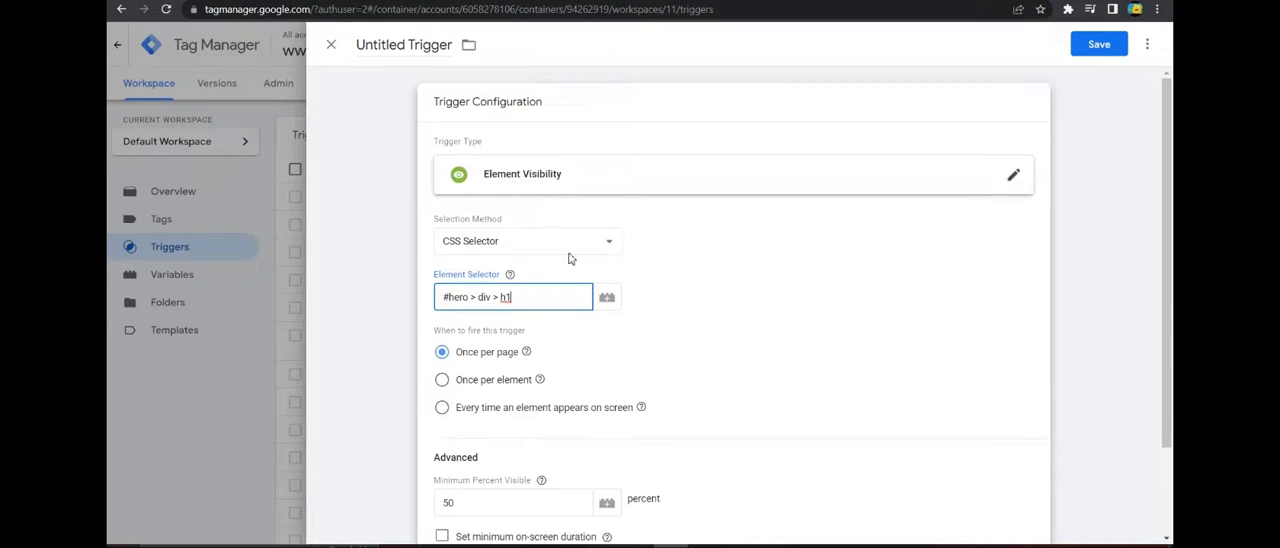
Review the trigger's element selector and firing options, and compare them with the hero heading's visibility while moving through the portfolio page.
scroll(680, 274, "down", 1)
left_click(793, 266)
scroll(468, 277, "down", 1)
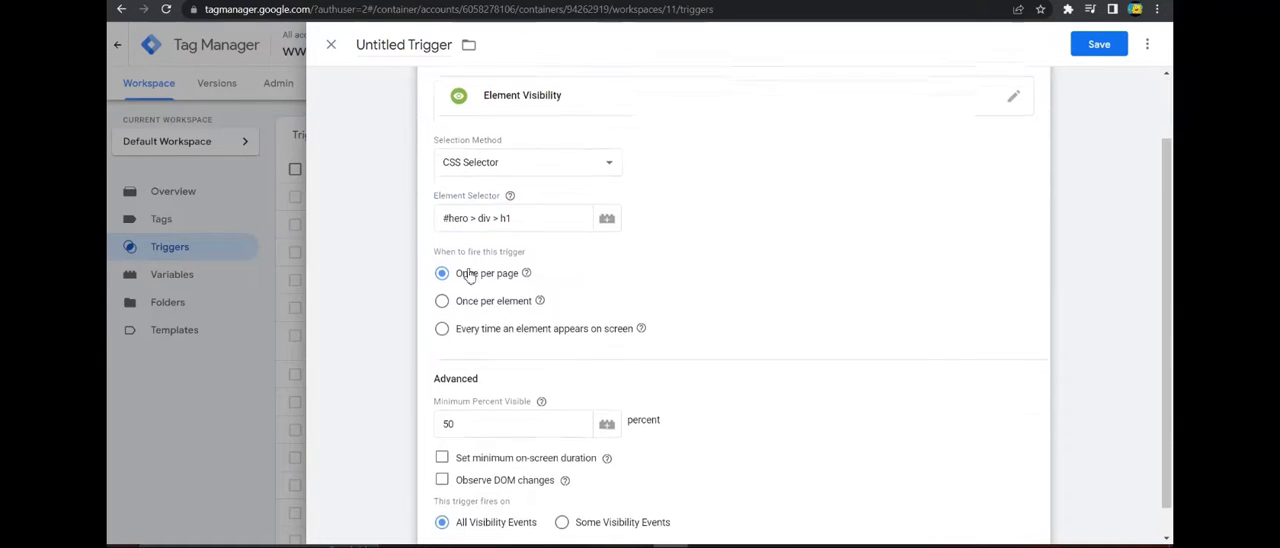
left_click_drag(431, 225, 514, 223)
left_click(490, 226)
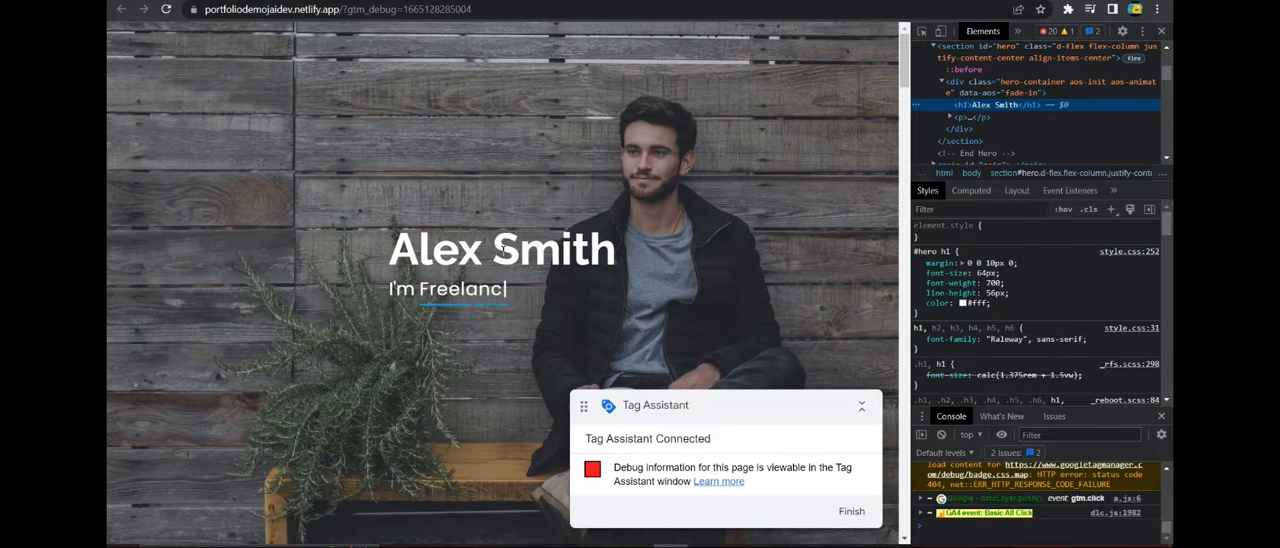
scroll(574, 320, "down", 7)
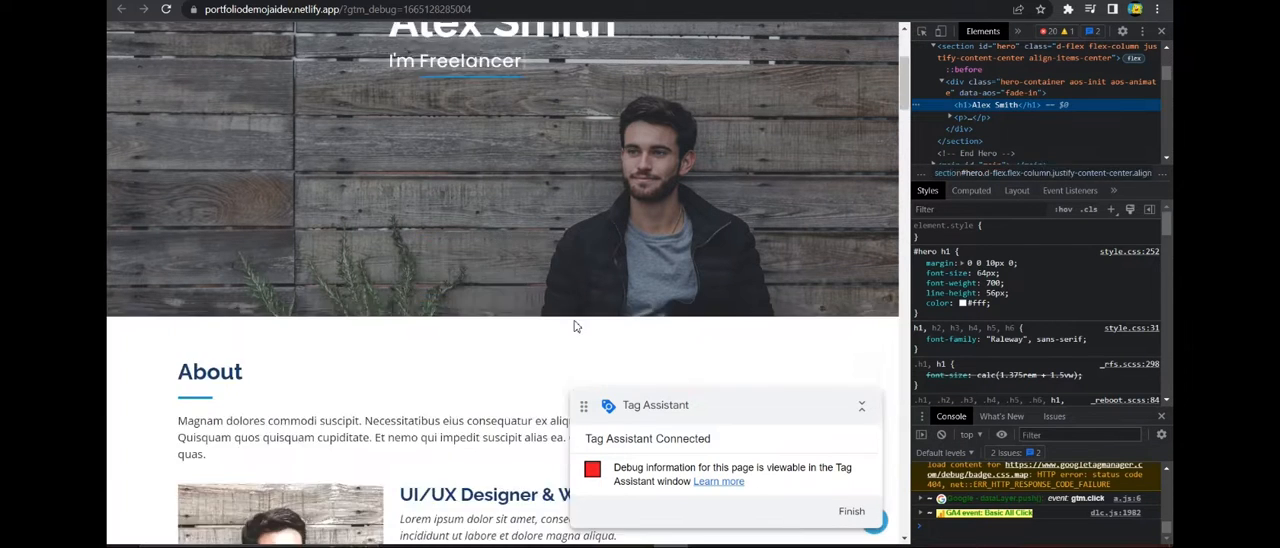
scroll(517, 243, "up", 6)
scroll(538, 188, "up", 1)
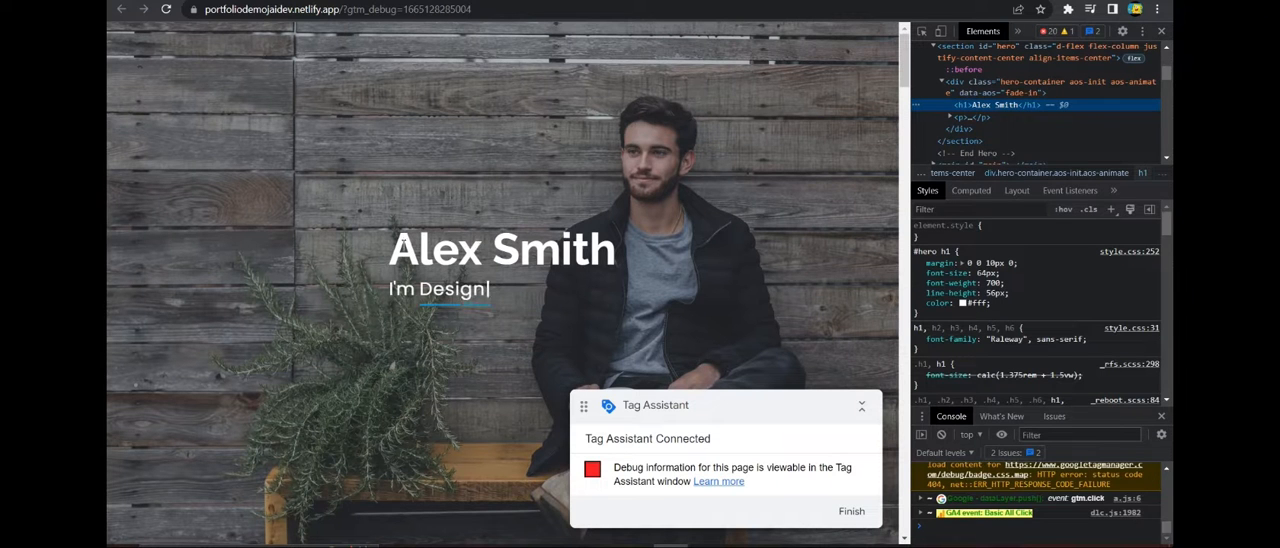
scroll(522, 248, "down", 3)
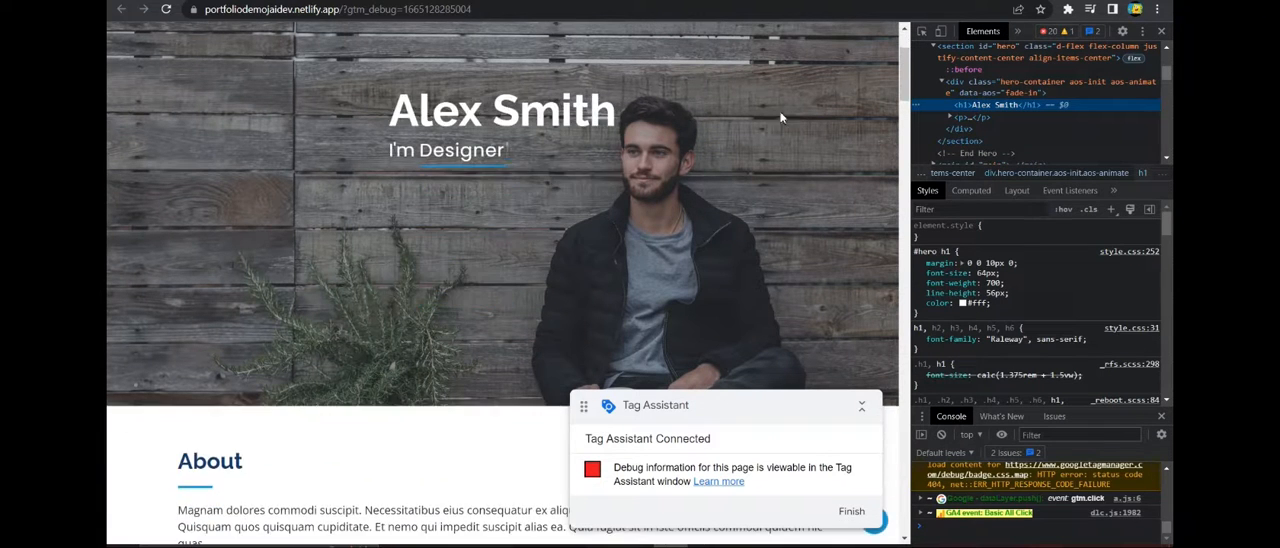
Check the hero heading's visibility on the portfolio page and set the trigger's minimum percent visible to 100.
left_click_drag(903, 78, 903, 84)
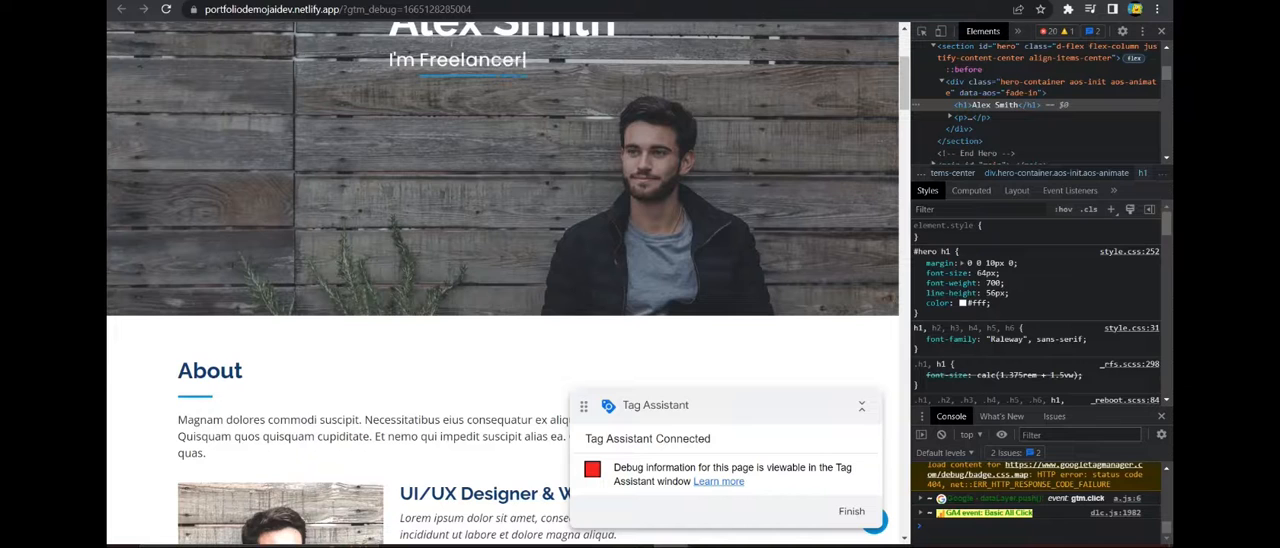
scroll(690, 74, "up", 1)
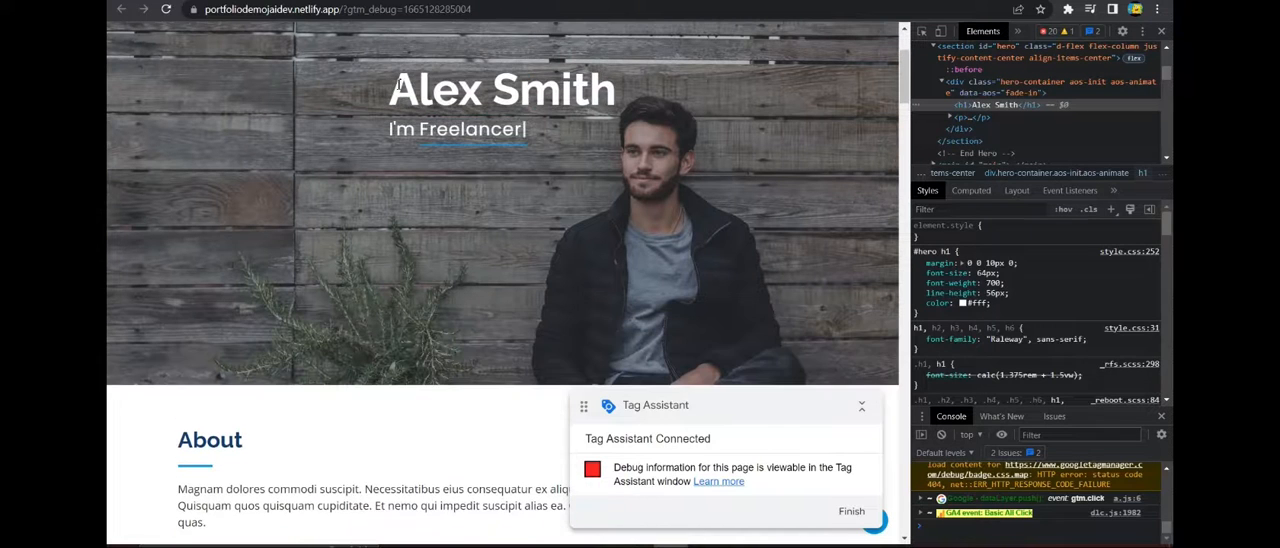
scroll(514, 92, "up", 2)
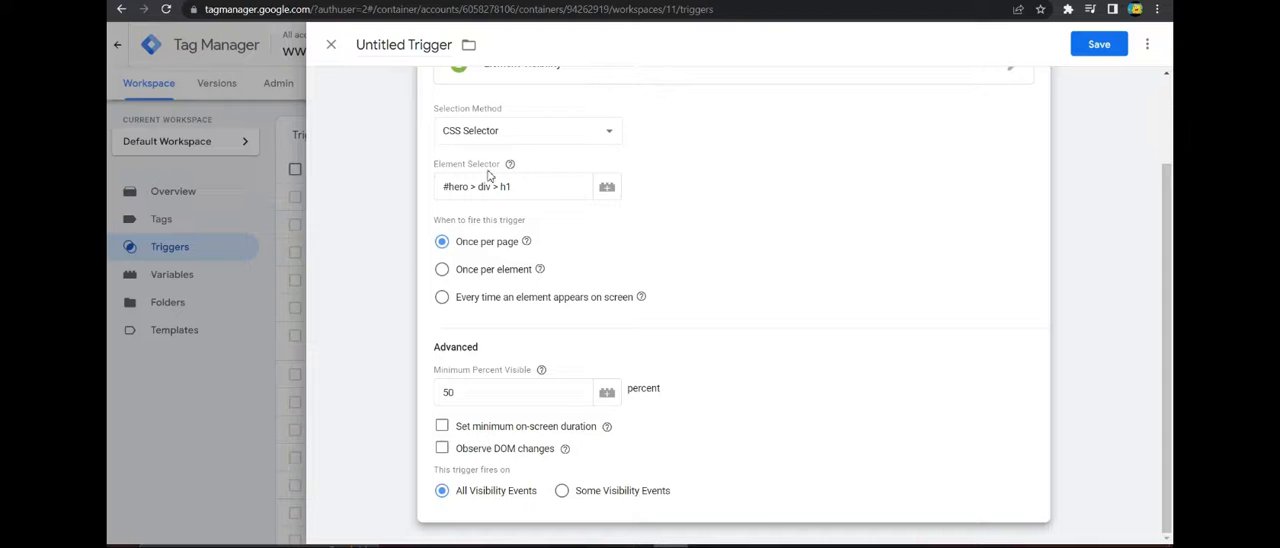
left_click(500, 385)
left_click(418, 397)
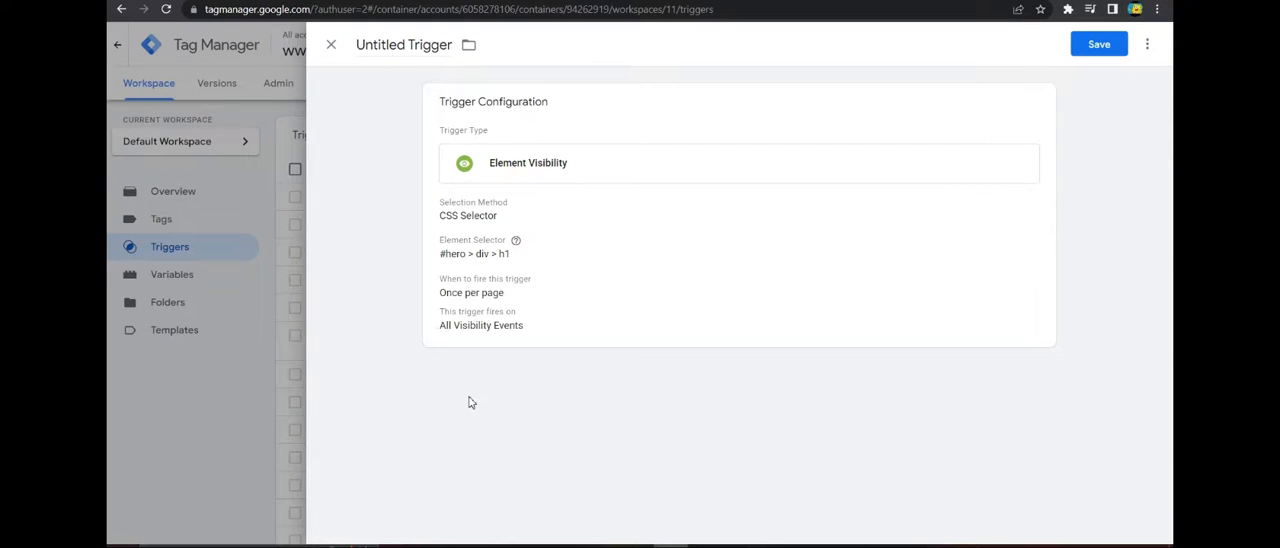
left_click(663, 221)
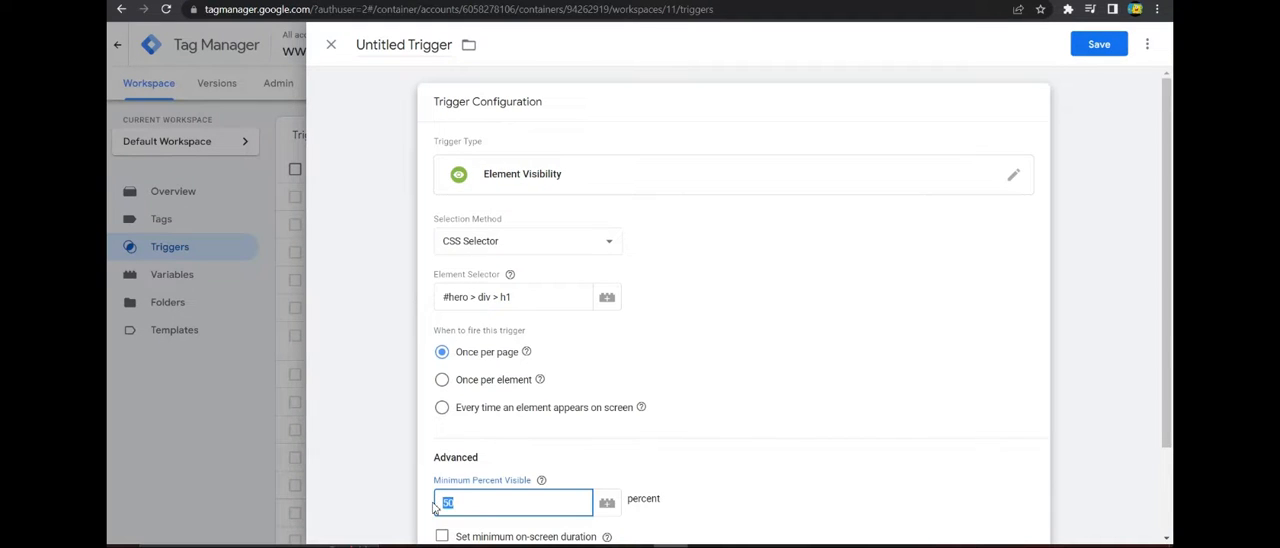
scroll(573, 480, "down", 1)
left_click(472, 432)
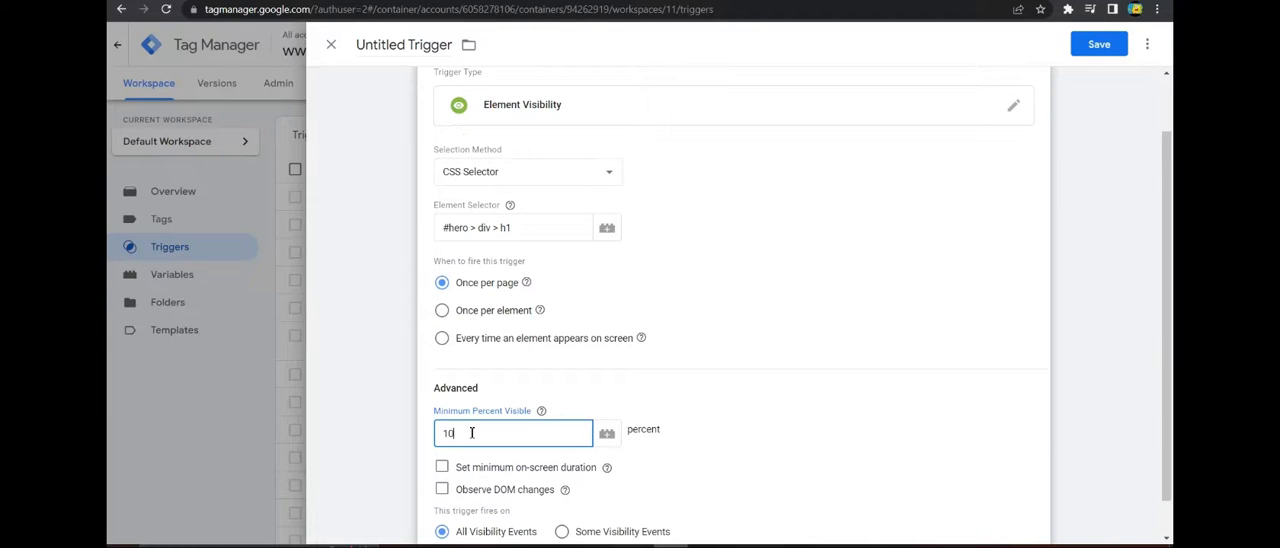
left_click(735, 413)
scroll(714, 379, "down", 1)
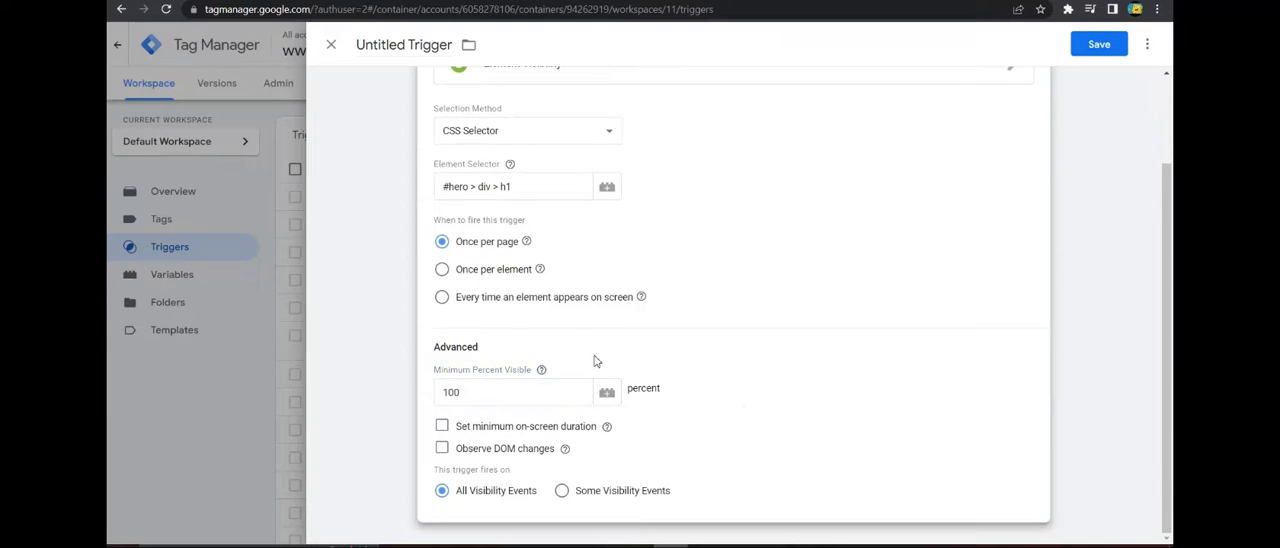
Try the trigger's minimum on-screen duration option without a value, then turn the option off again.
left_click(442, 426)
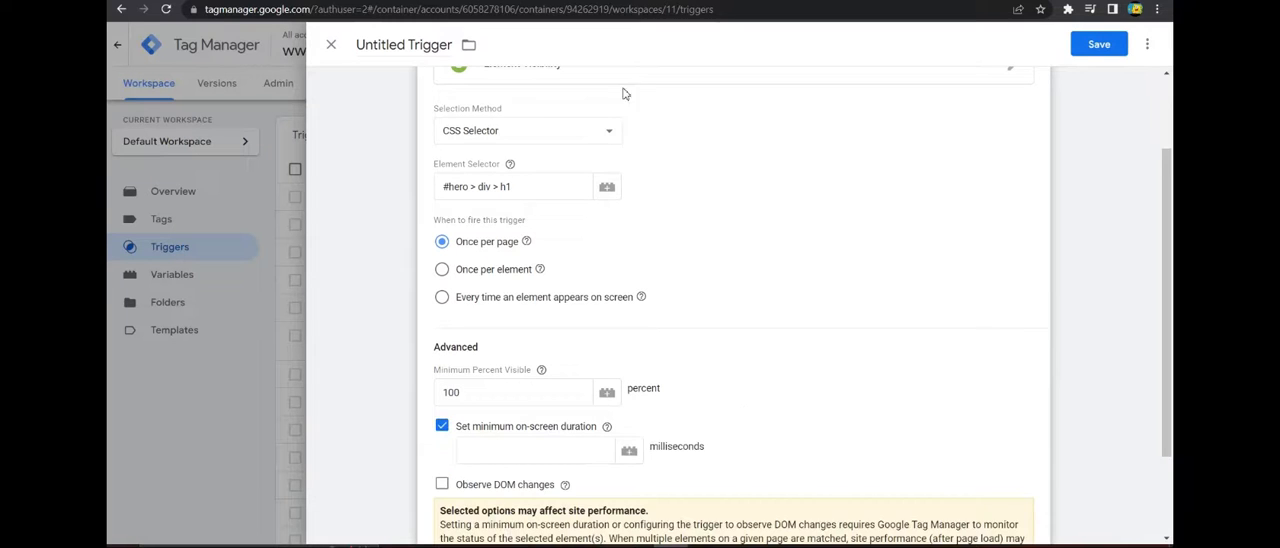
scroll(657, 222, "down", 2)
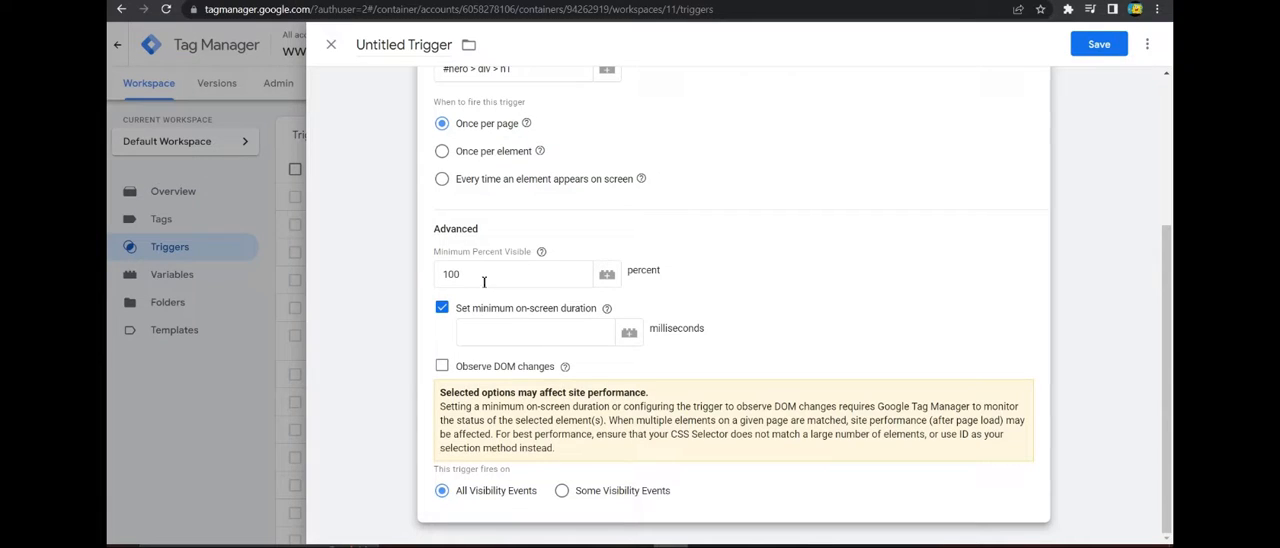
left_click(507, 334)
left_click(772, 290)
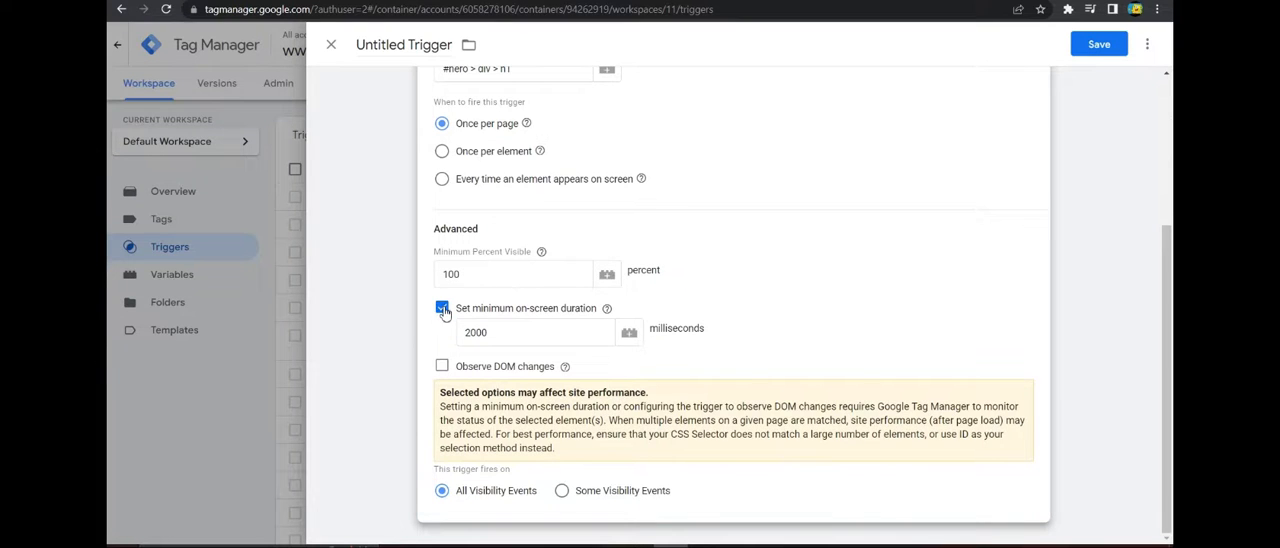
left_click(442, 306)
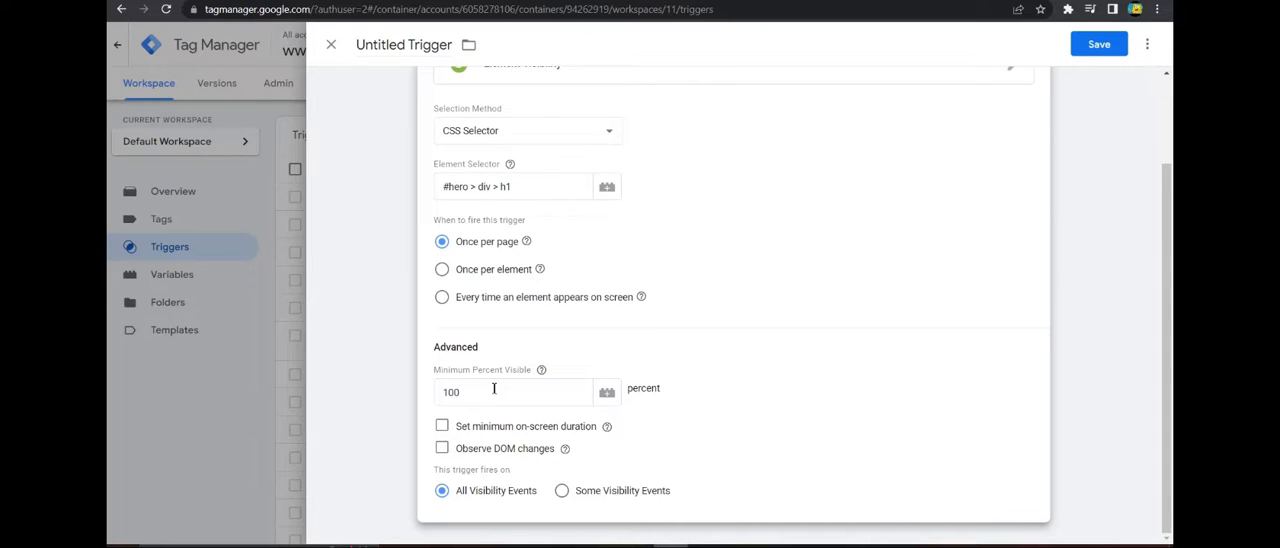
Try limiting the trigger to Some Visibility Events, look through the condition variables, and restore All Visibility Events.
left_click(562, 490)
scroll(586, 460, "down", 1)
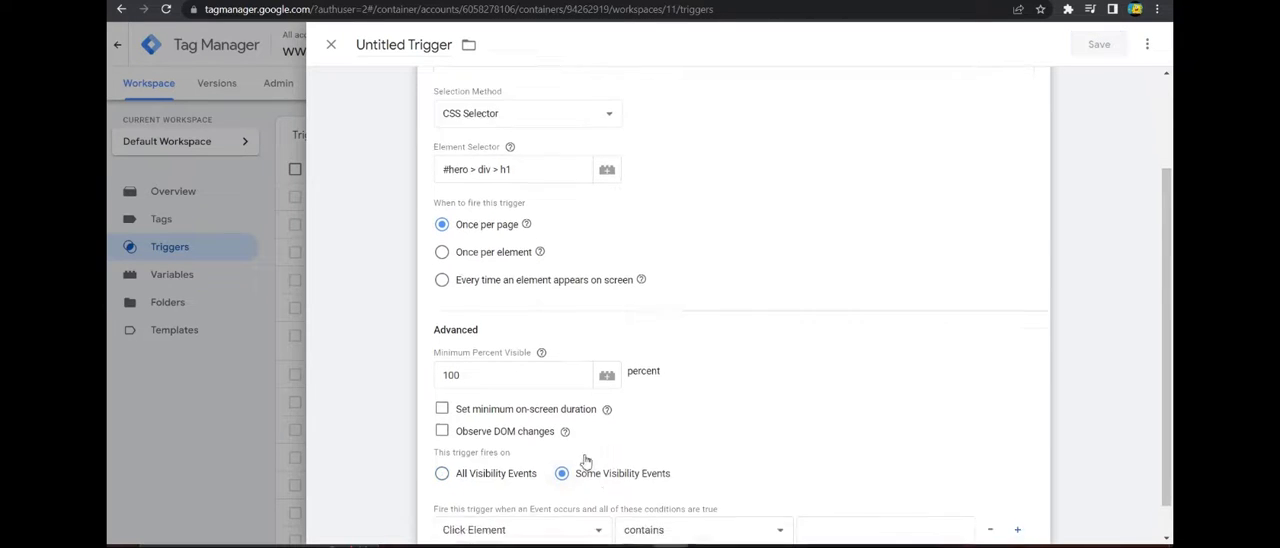
scroll(610, 440, "down", 1)
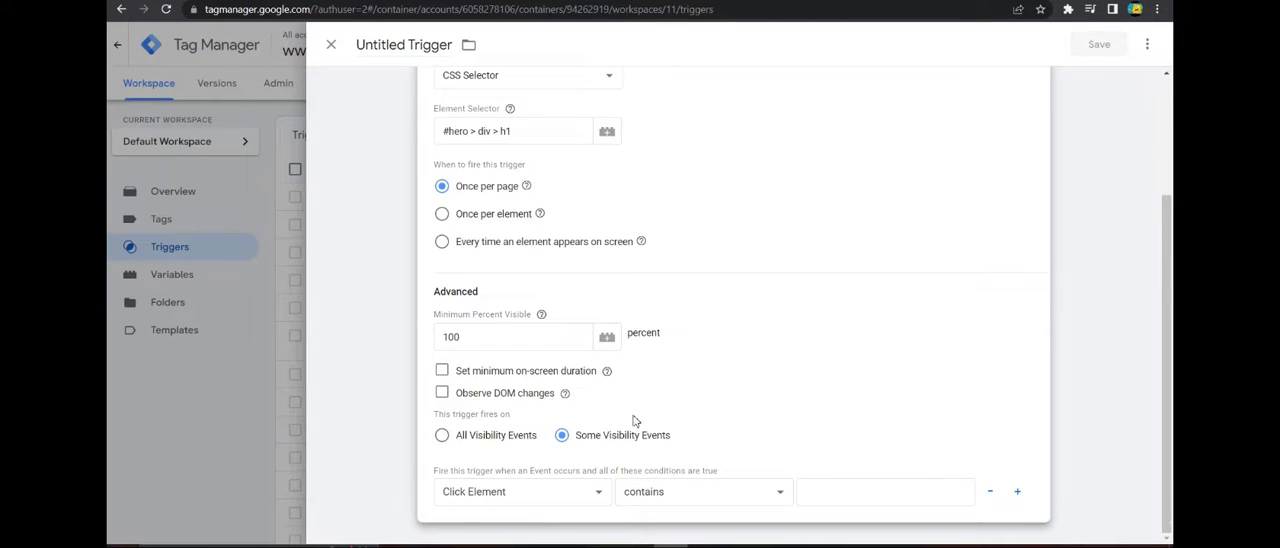
left_click(565, 491)
scroll(520, 390, "up", 1)
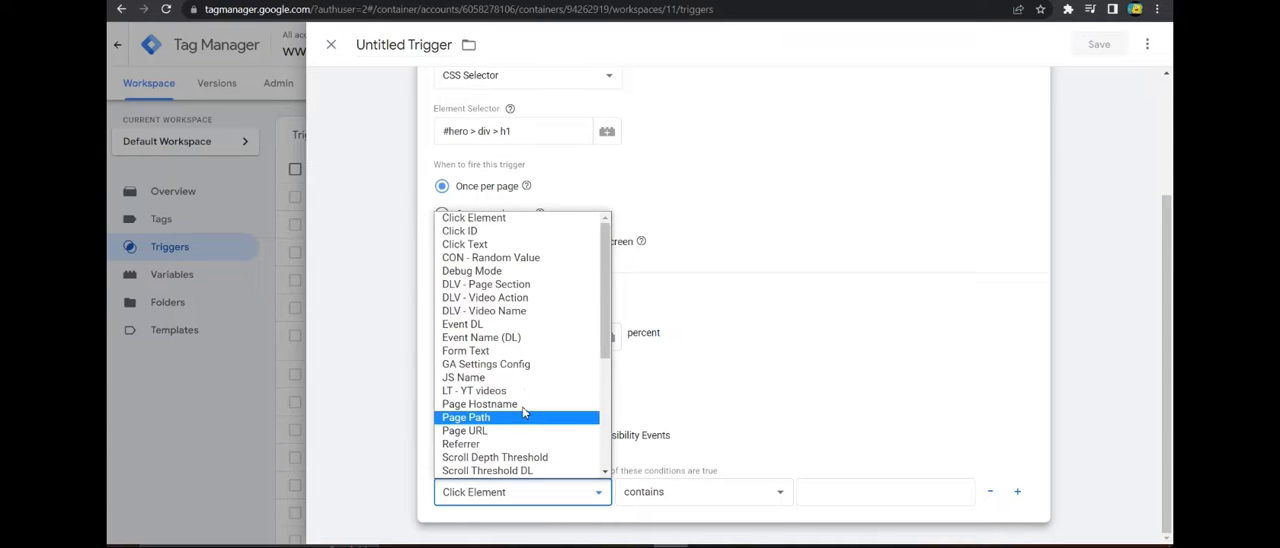
left_click(706, 453)
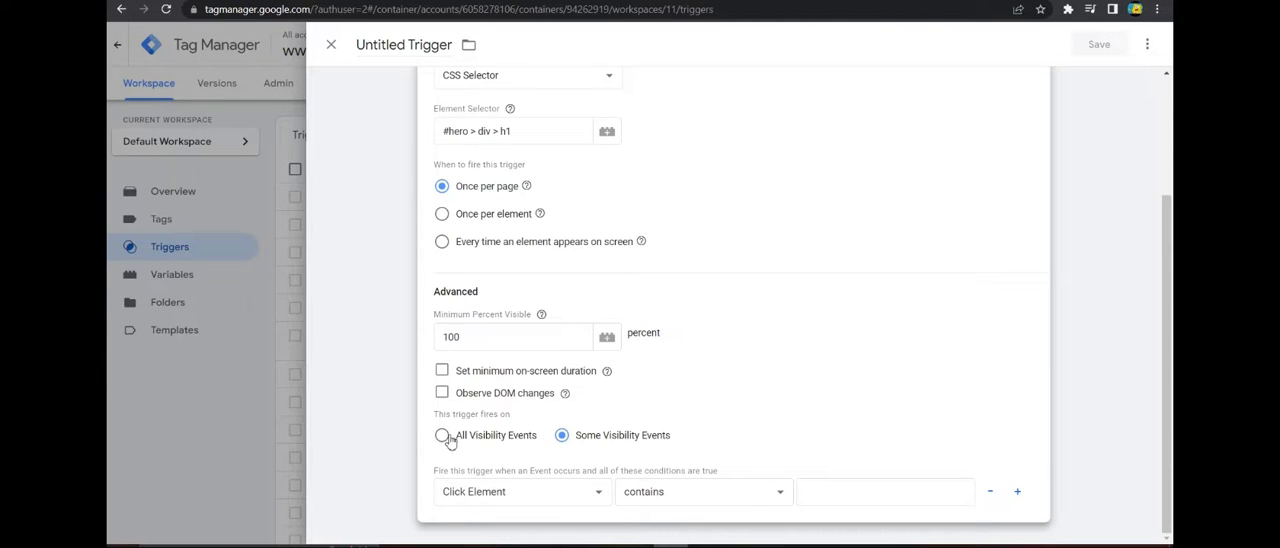
left_click(441, 437)
Name the trigger "EV - Home" and save it.
scroll(683, 420, "up", 2)
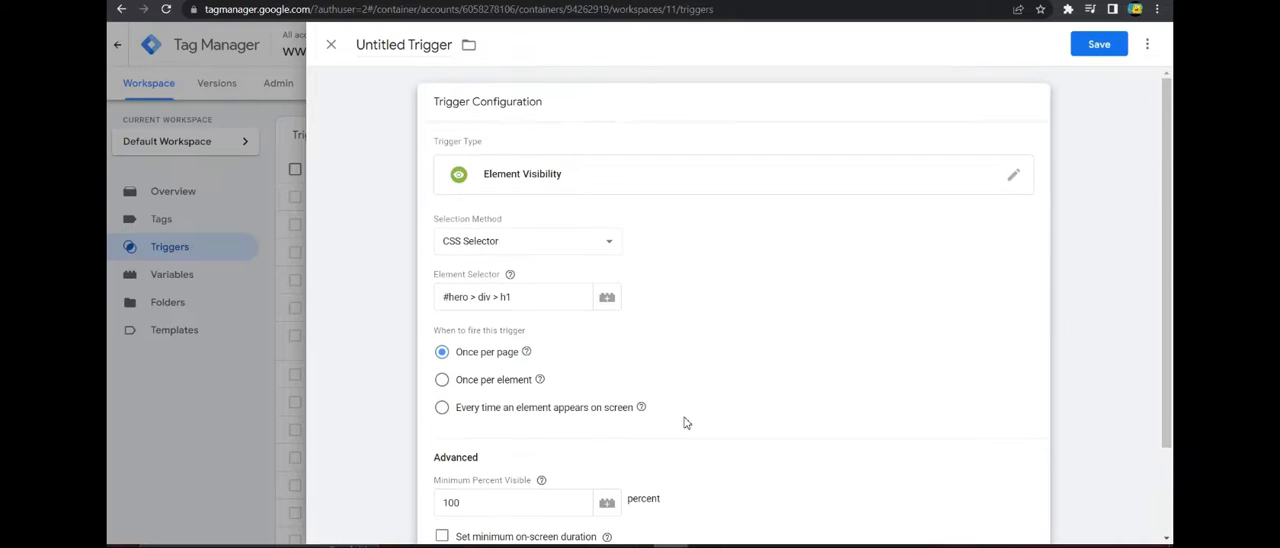
left_click_drag(358, 46, 434, 46)
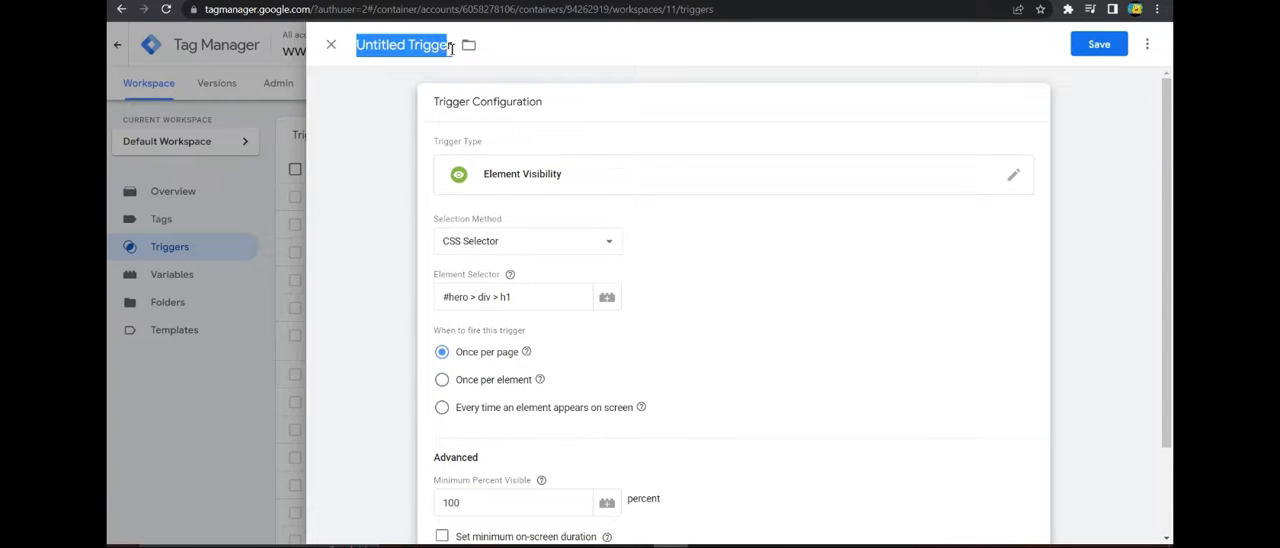
type("EV - Home")
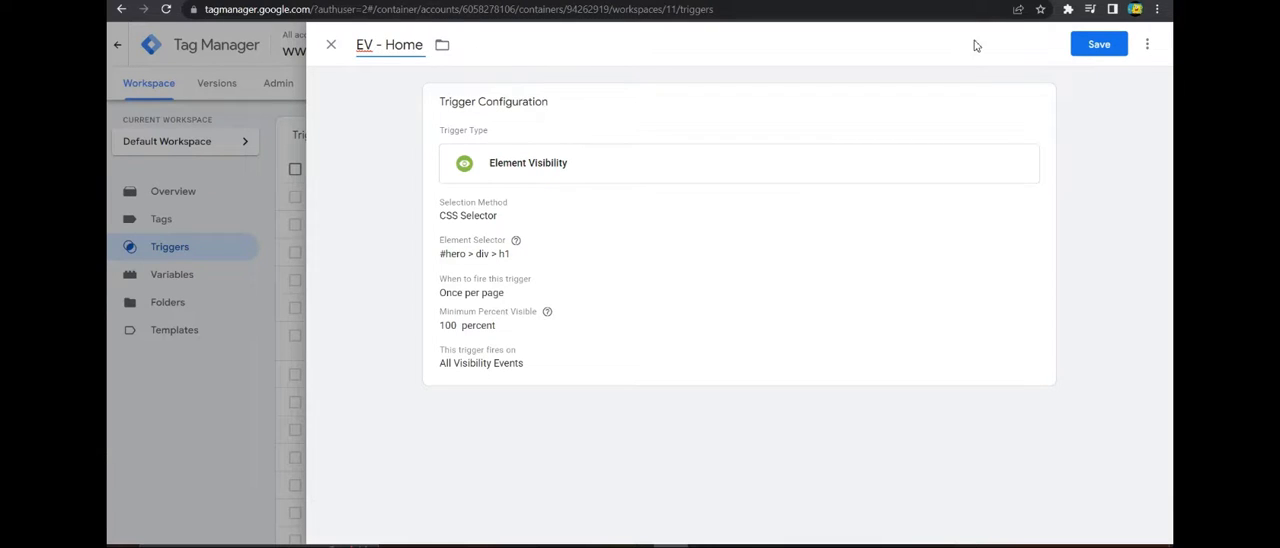
left_click(1099, 44)
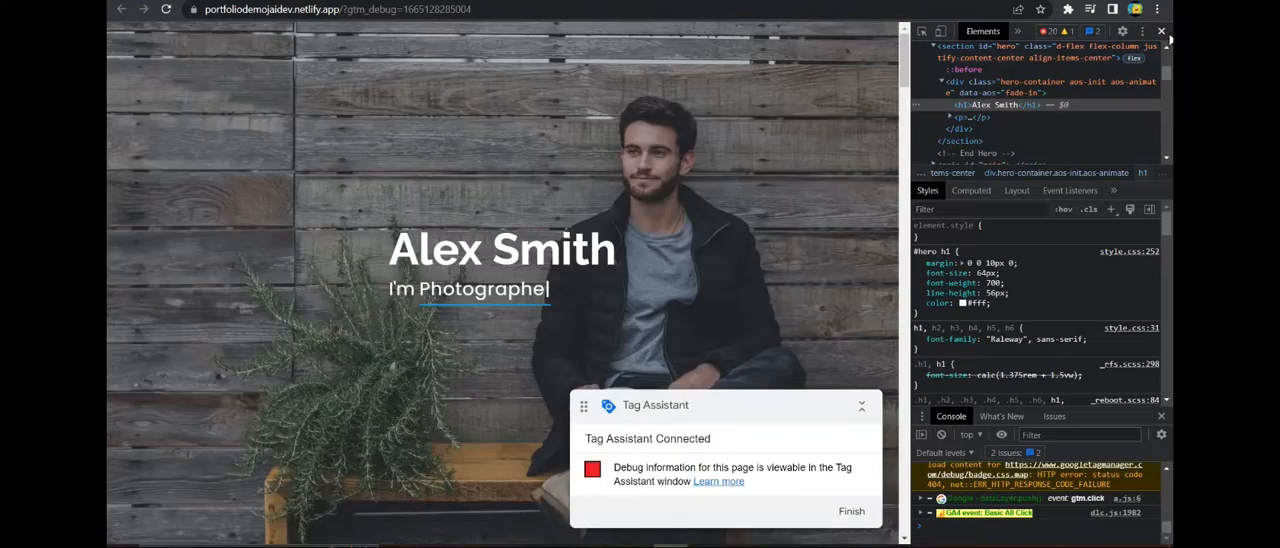
On the portfolio page, inspect the About section's "UI/UX Designer & Web Developer." h3 heading and copy its CSS selector.
left_click(1162, 32)
scroll(580, 302, "down", 2)
scroll(580, 303, "down", 5)
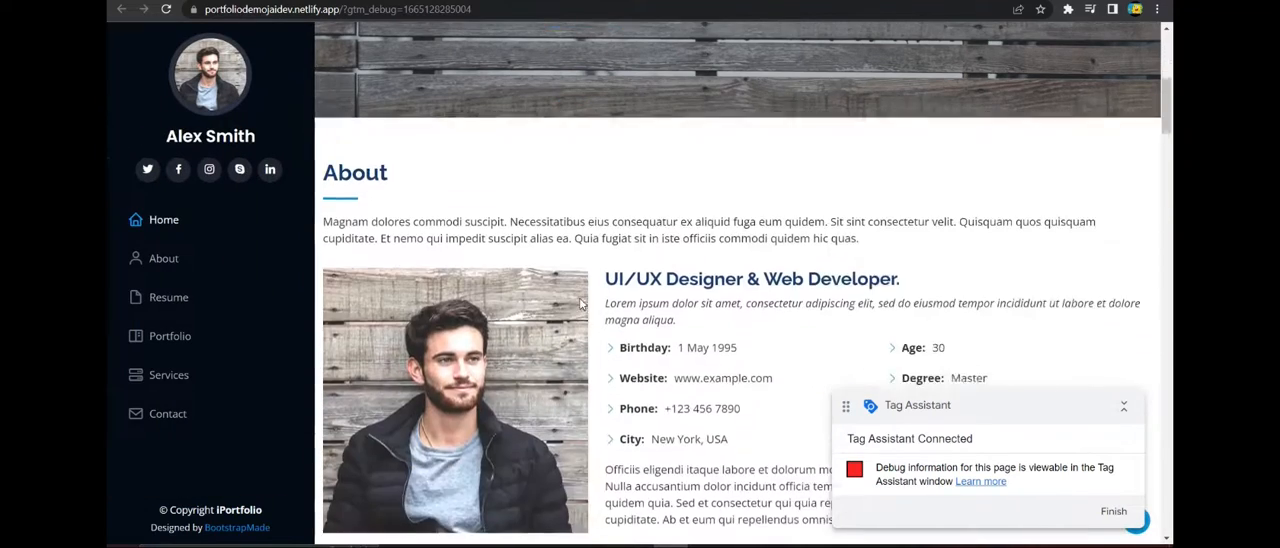
scroll(580, 303, "up", 1)
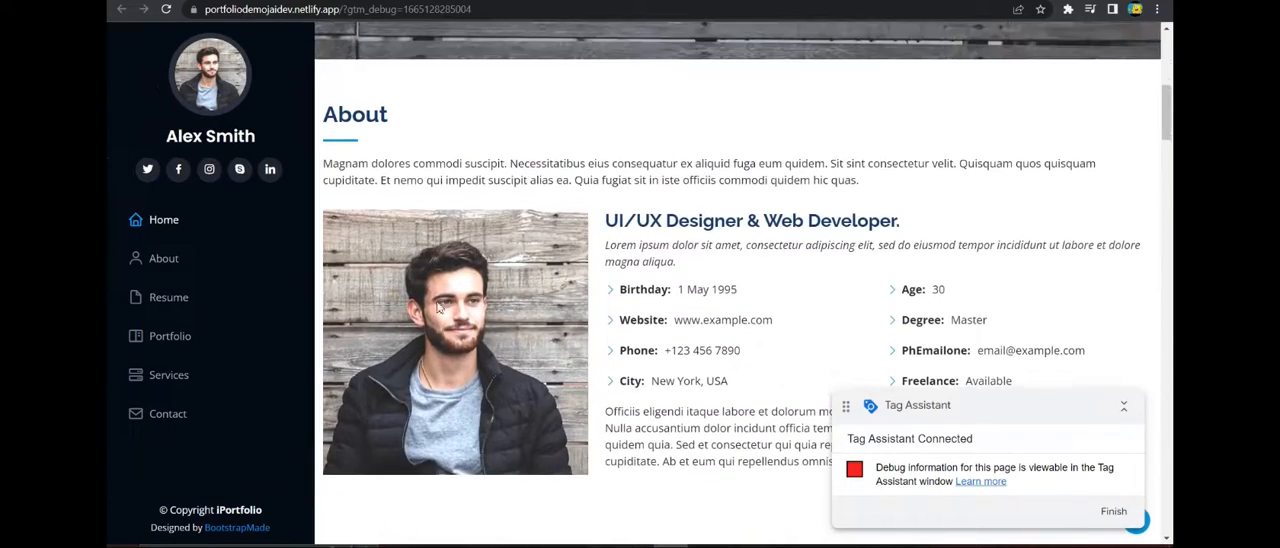
scroll(730, 296, "down", 1)
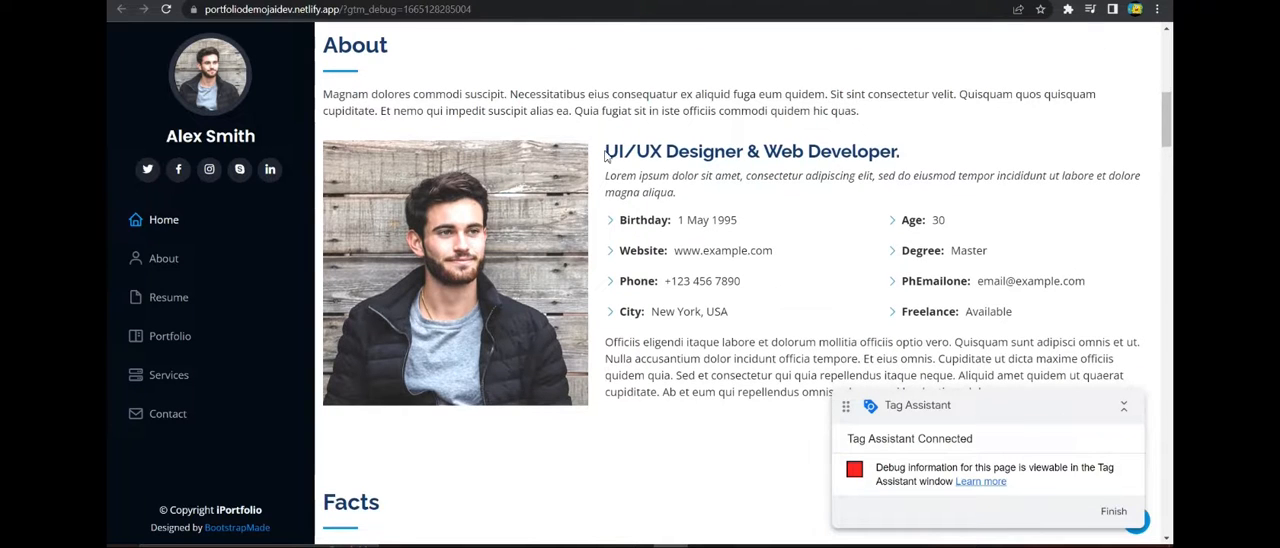
left_click_drag(605, 155, 903, 157)
right_click(819, 149)
left_click(860, 287)
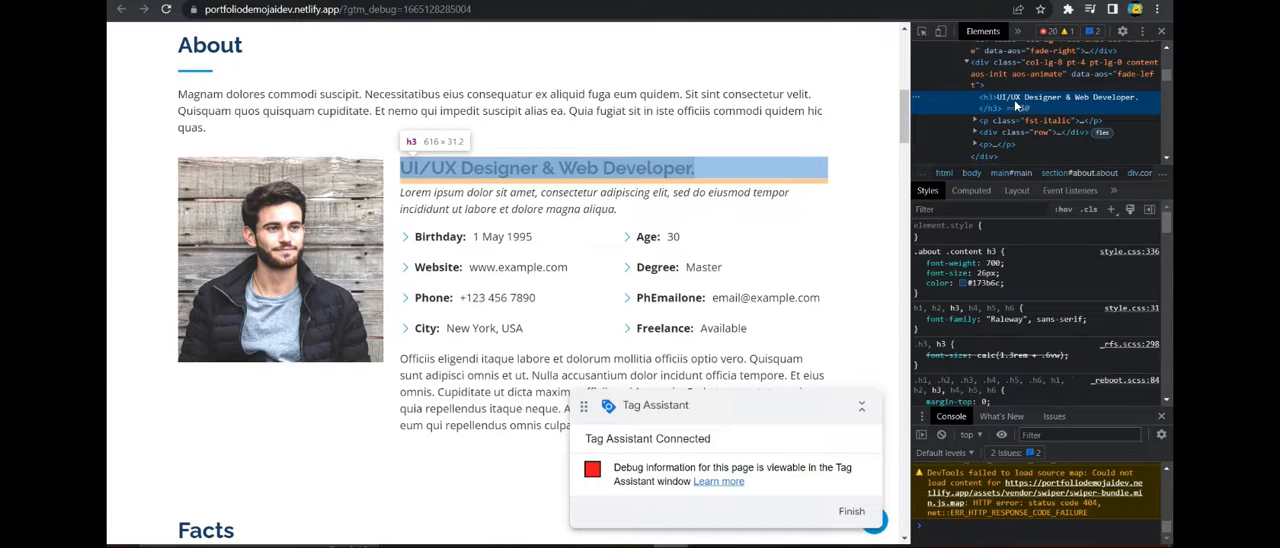
right_click(1014, 100)
mouse_move(1046, 204)
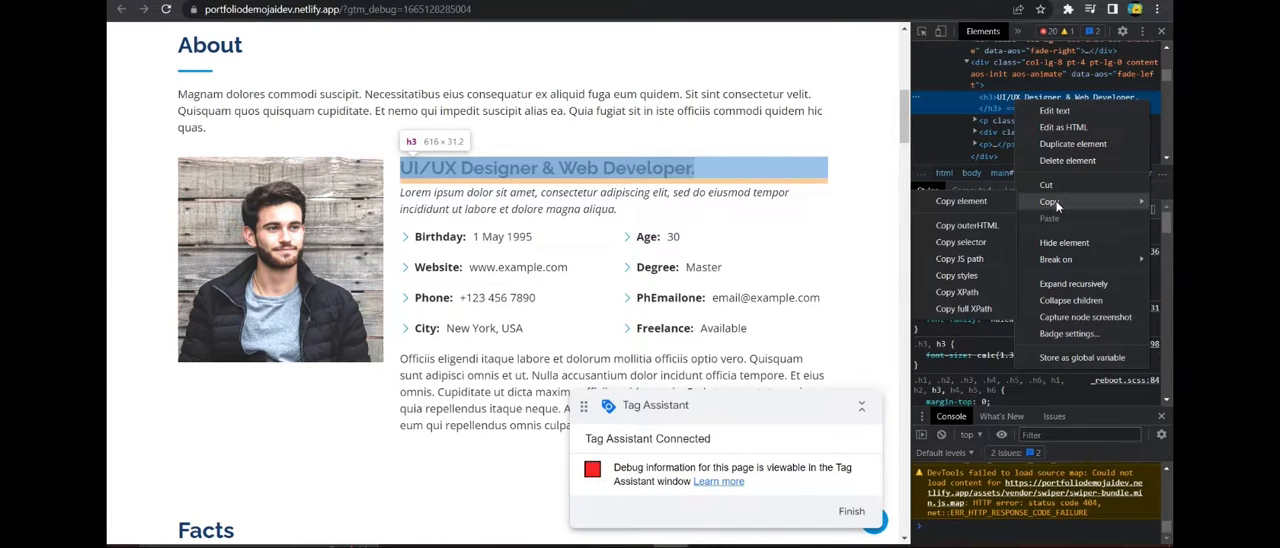
left_click(966, 243)
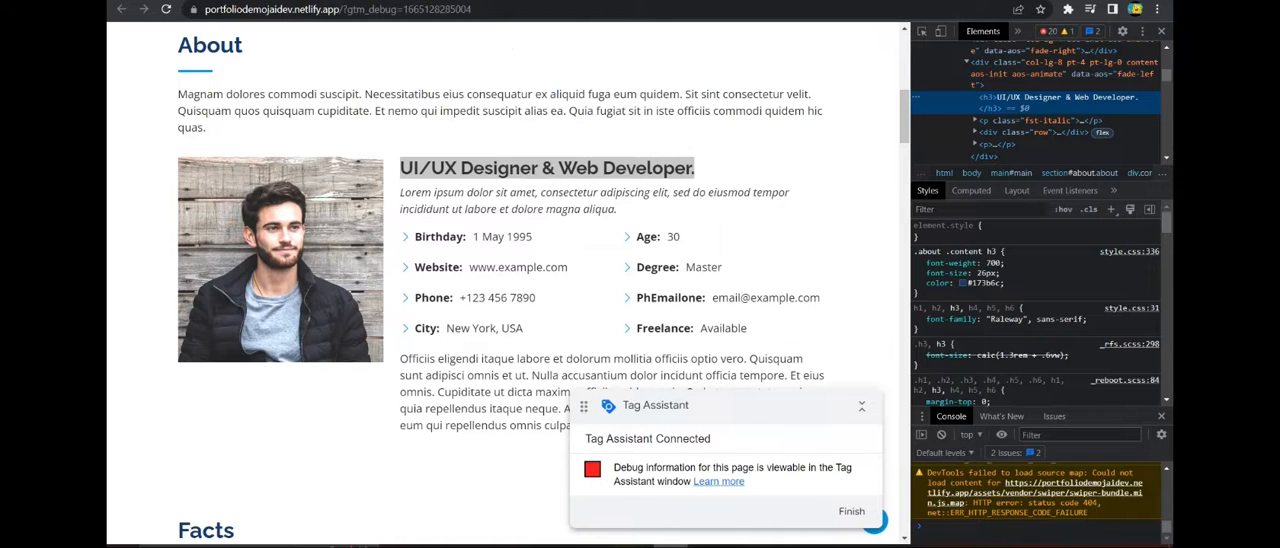
Switch to Tag Manager and create another new trigger of type Element Visibility.
left_click(450, 1)
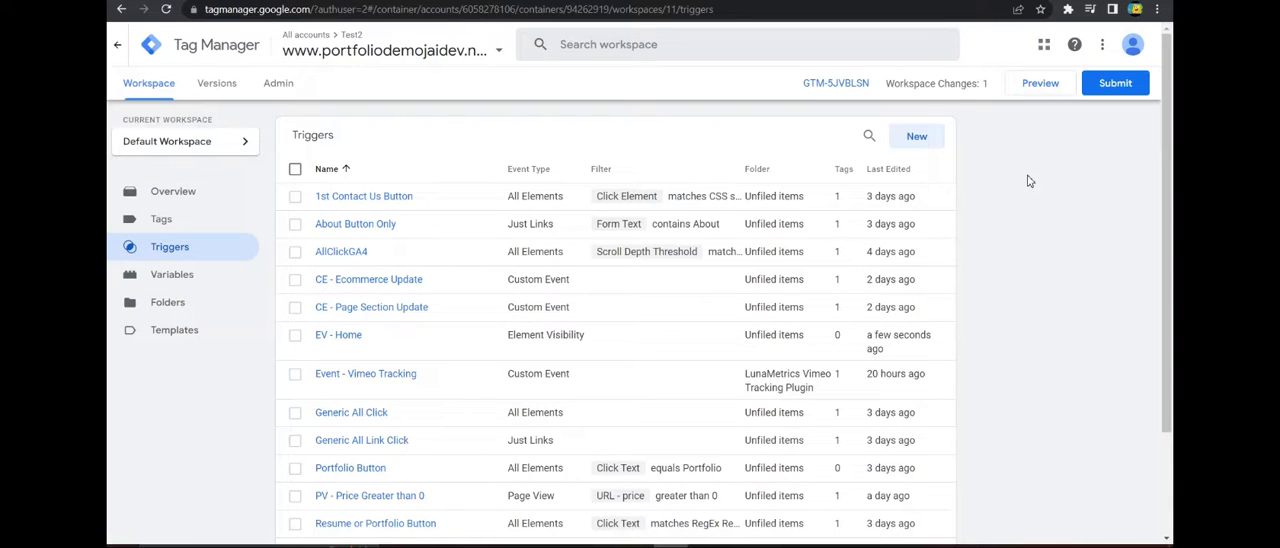
left_click(914, 136)
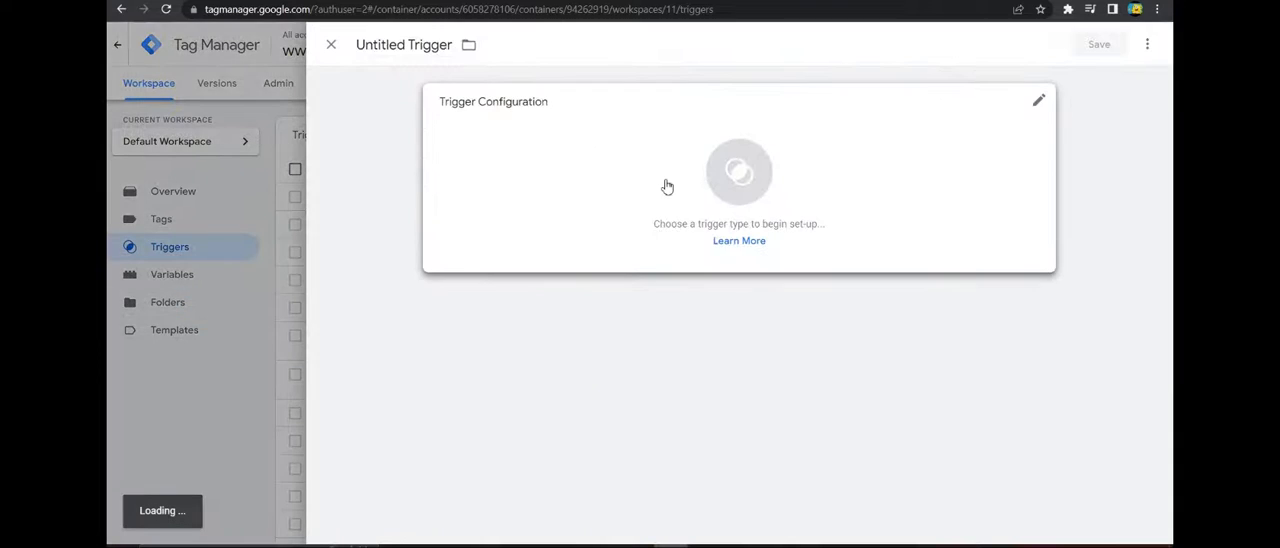
left_click(666, 189)
scroll(965, 286, "down", 2)
left_click(820, 274)
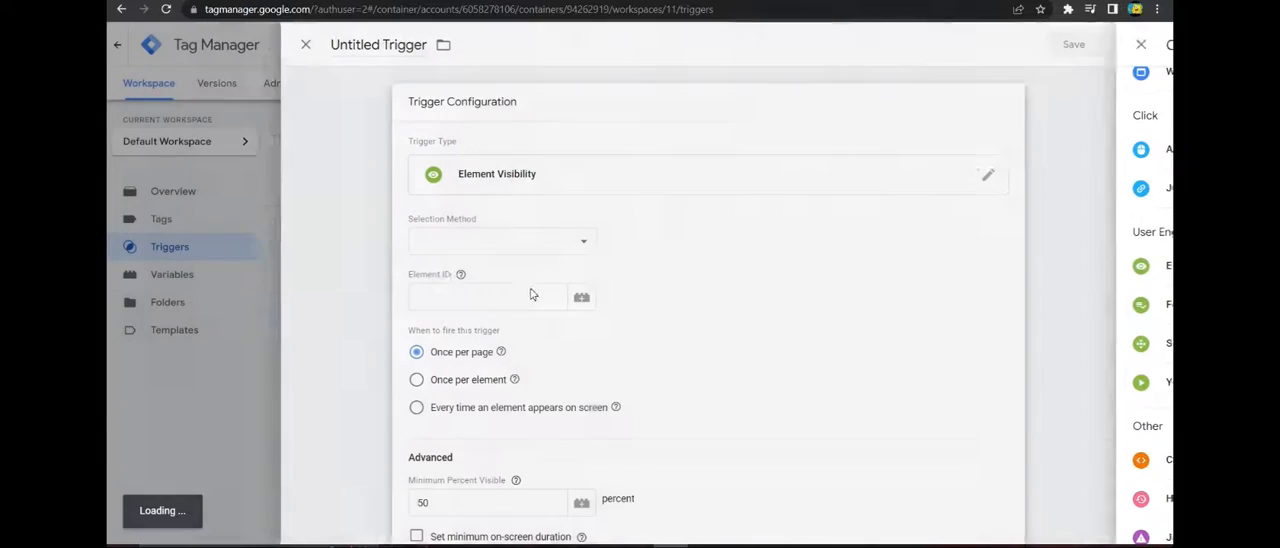
Set the selection method to CSS Selector and paste #about > div > div.row > div.col-lg-8.pt-4.pt-lg-0.content.aos-init.aos-animate > h3 as the element selector.
left_click(491, 244)
left_click(490, 275)
left_click(491, 249)
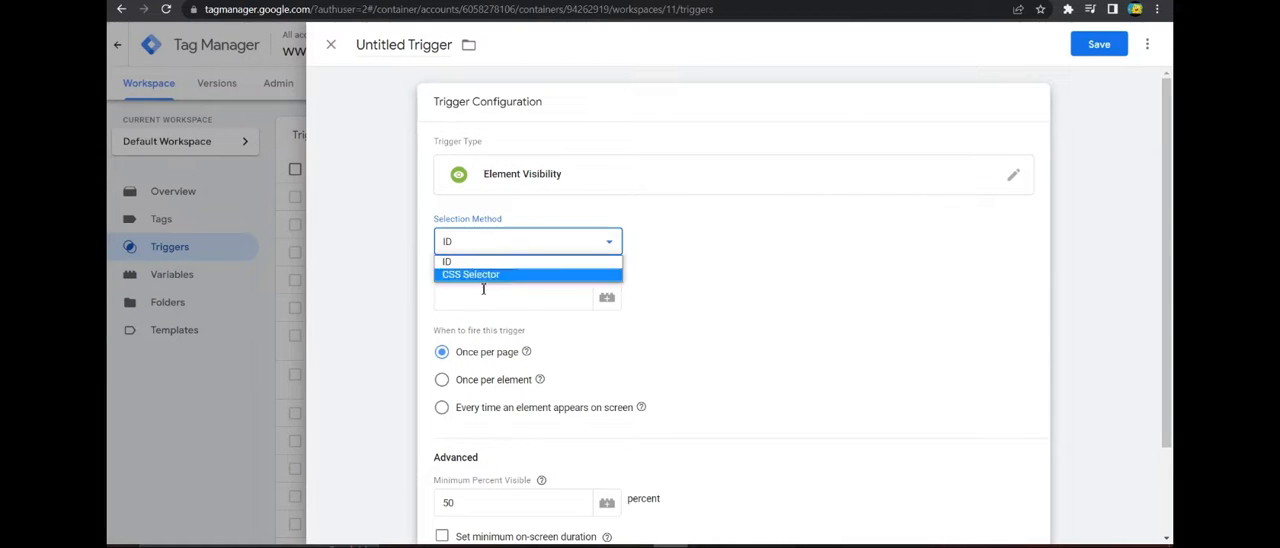
left_click(484, 278)
left_click(484, 242)
left_click(484, 275)
left_click(486, 295)
key("ctrl+v")
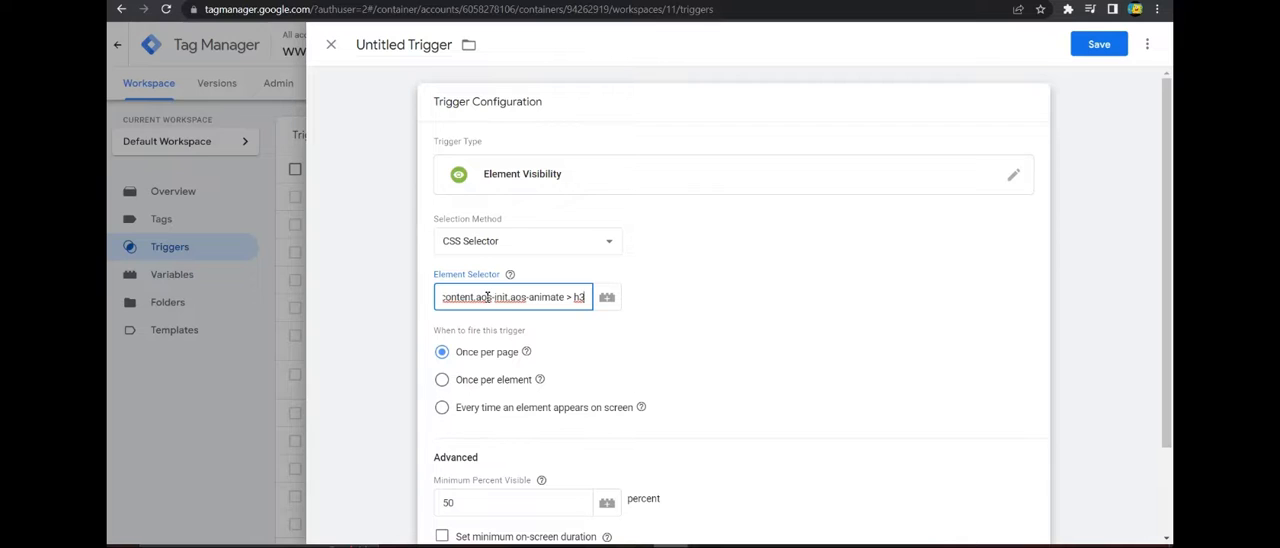
left_click(719, 313)
Set the About heading trigger's minimum percent visible to 100.
scroll(717, 312, "down", 2)
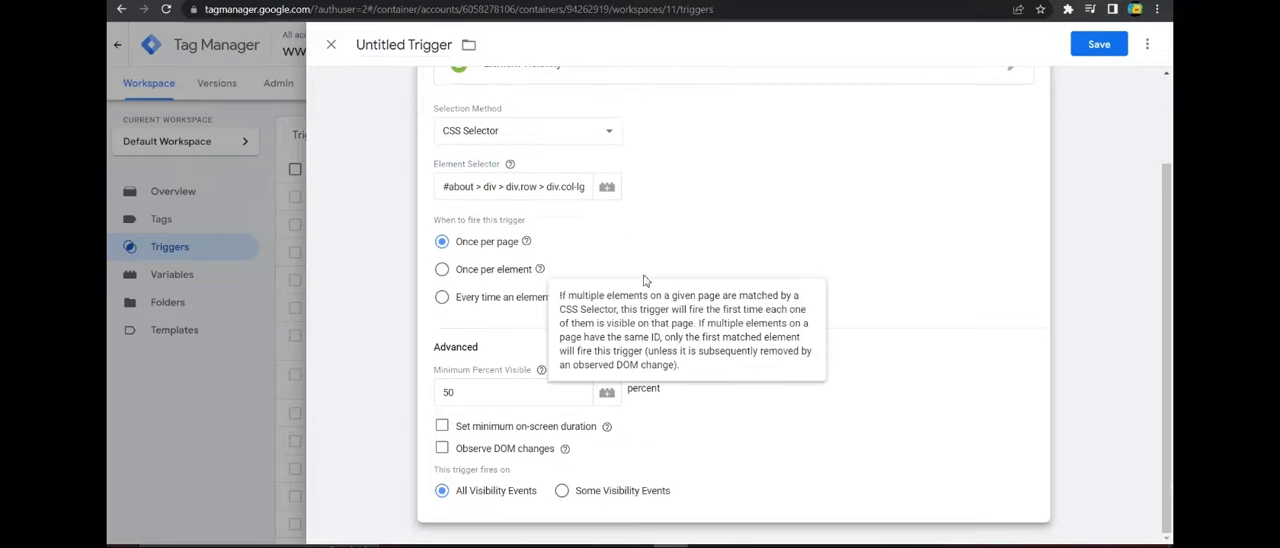
left_click_drag(457, 394, 438, 395)
type("100")
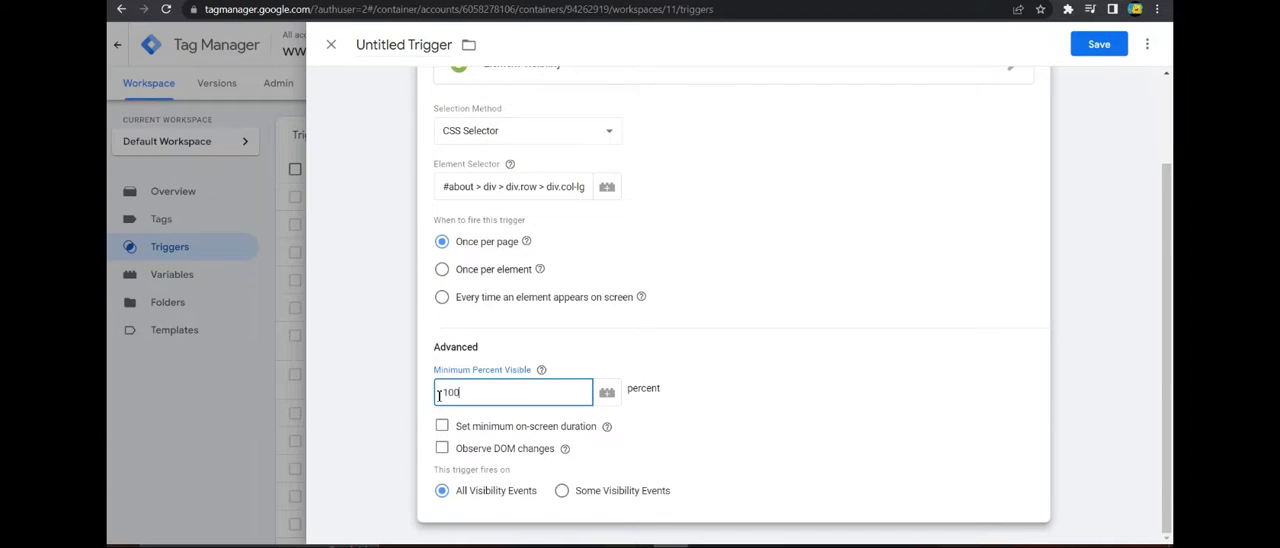
Name the About heading's trigger "EV - About" and save it.
scroll(806, 320, "up", 2)
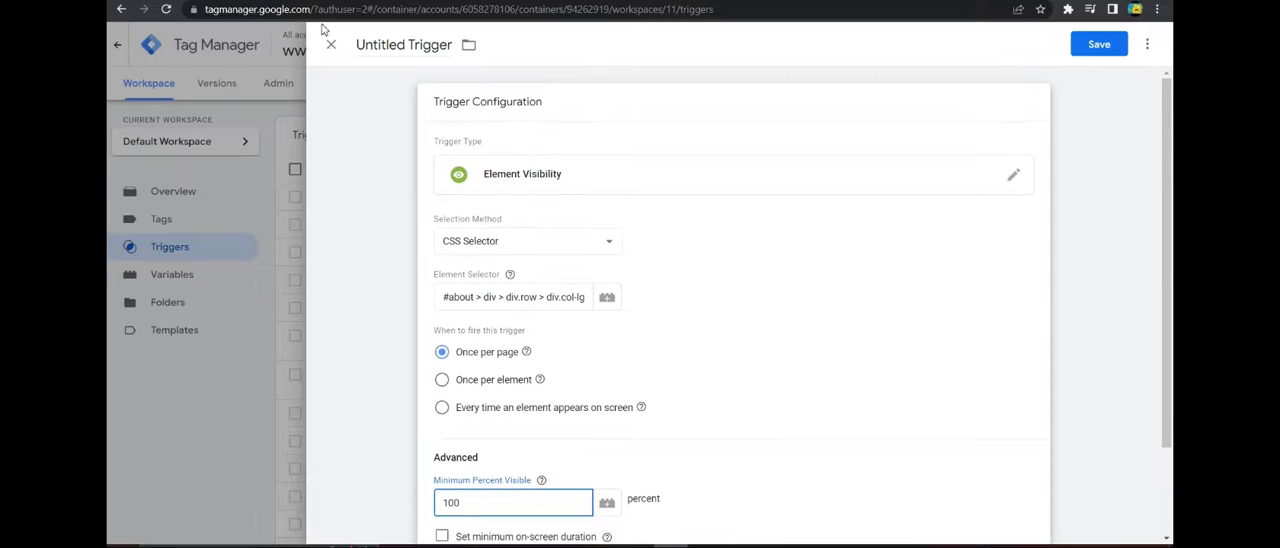
left_click(391, 44)
left_click_drag(358, 46, 453, 50)
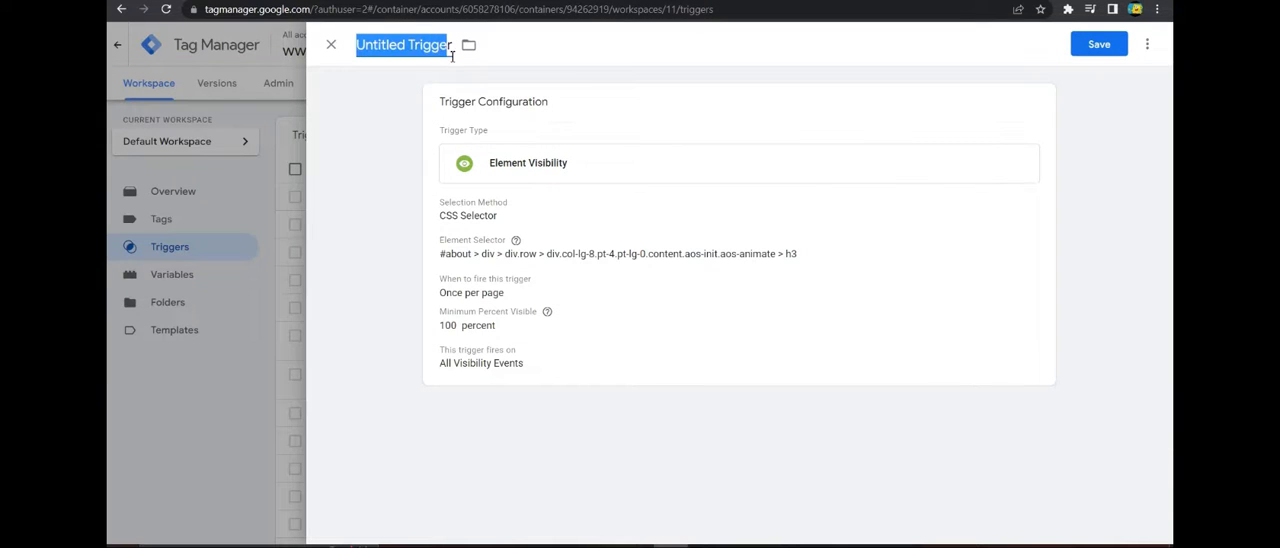
type("EV - ")
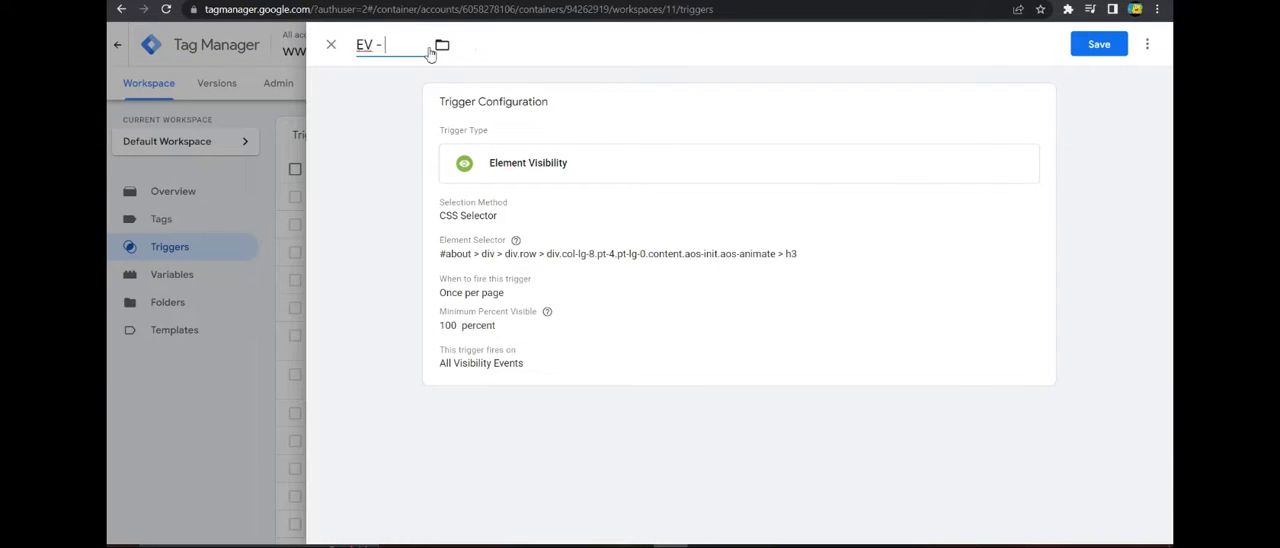
type("About")
left_click(1097, 44)
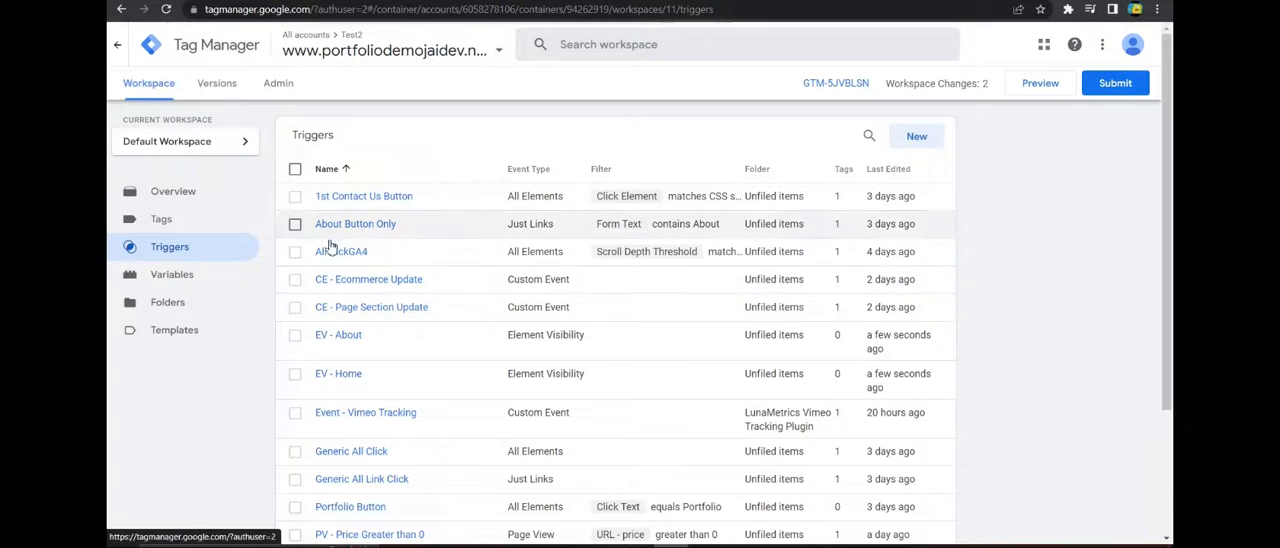
Start preview mode for the container and connect Tag Assistant to the portfolio site.
left_click(184, 231)
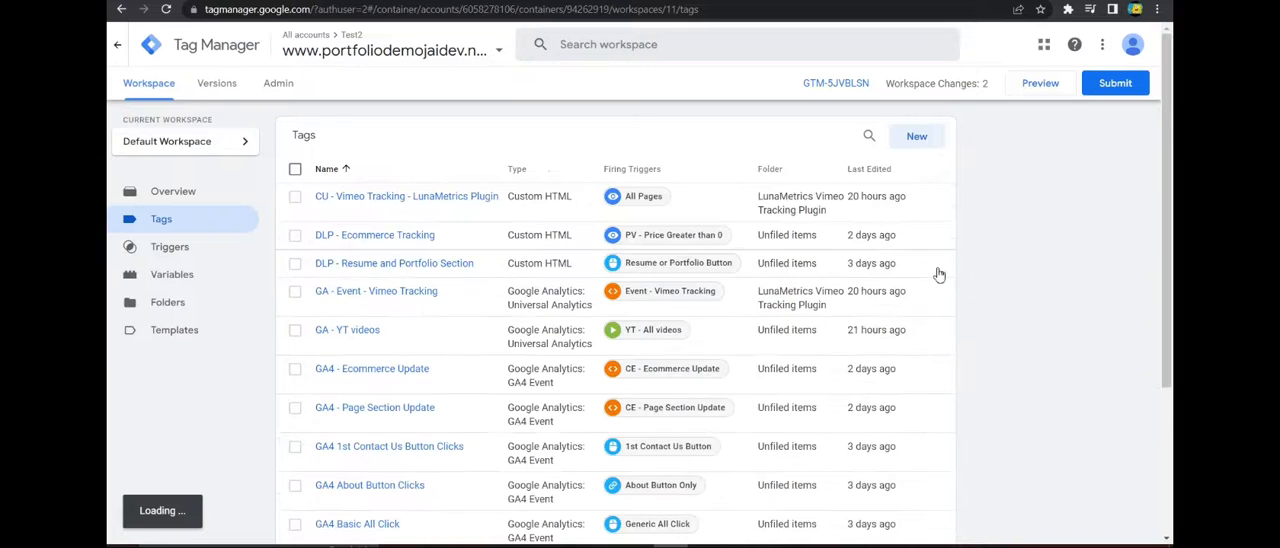
scroll(685, 189, "down", 3)
scroll(685, 189, "up", 3)
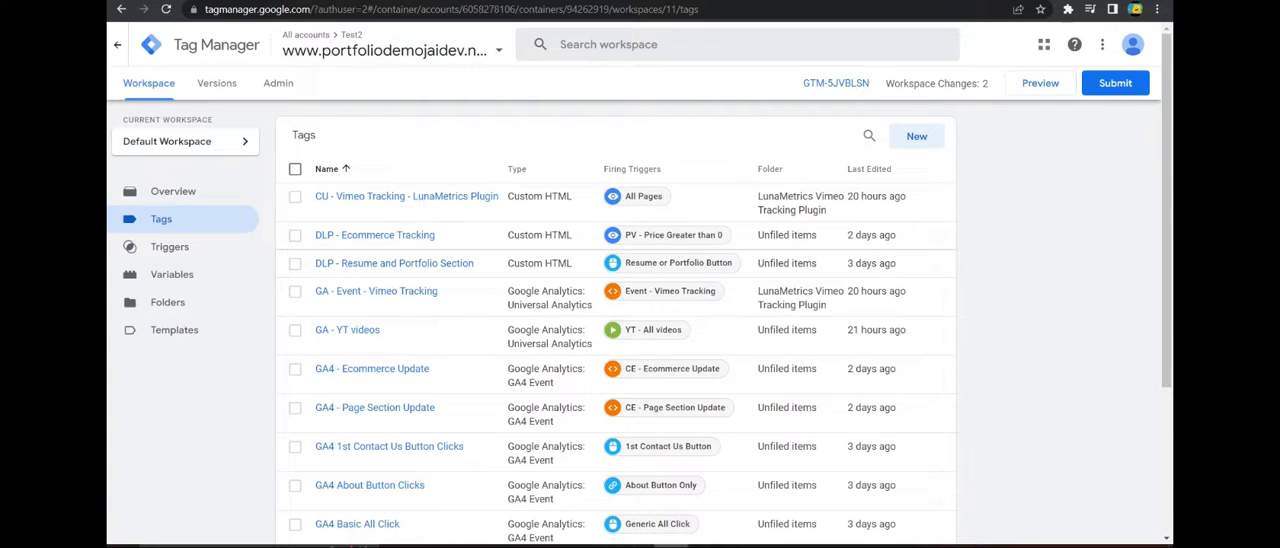
left_click(1044, 91)
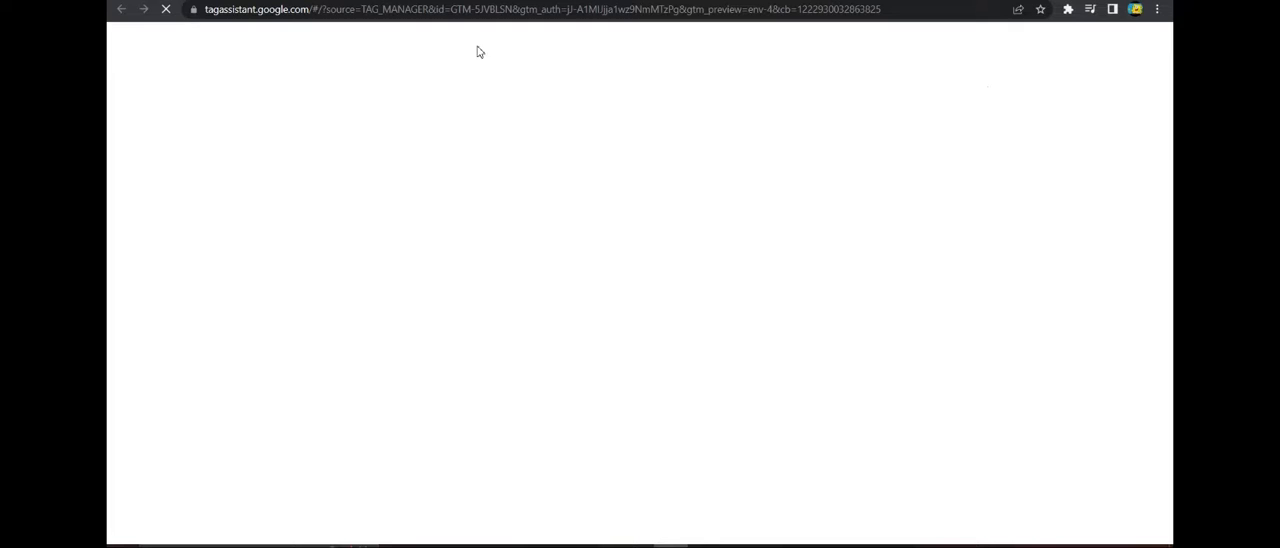
left_click(651, 400)
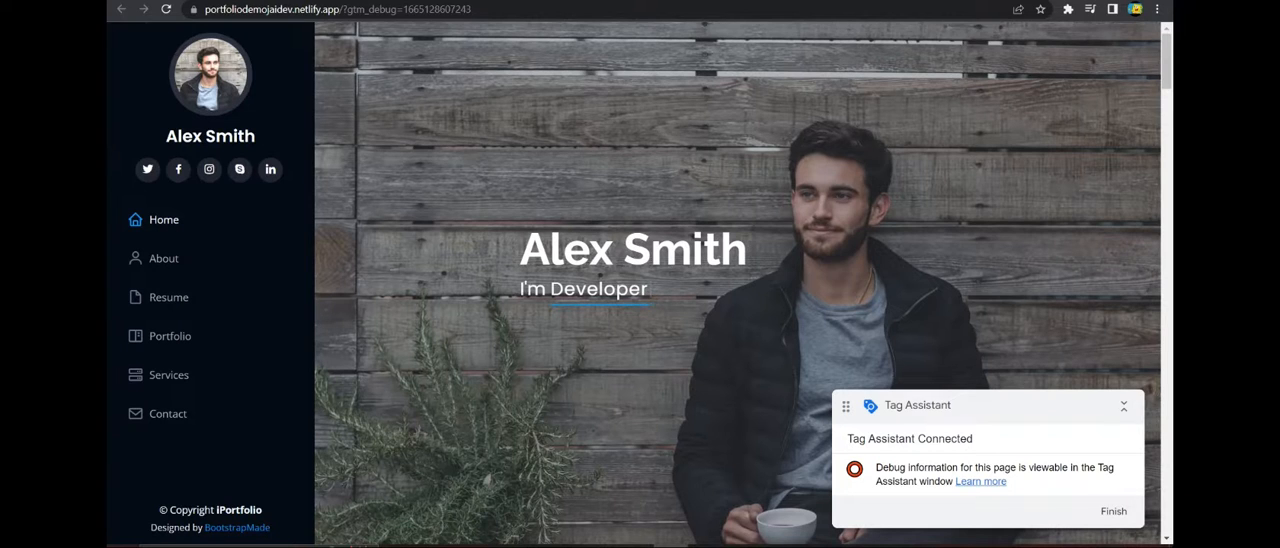
left_click(480, 1)
left_click(622, 283)
Examine the Element Visibility event's variables in Tag Assistant, including the Click Element and Click Text values, and its fired tags.
left_click(185, 190)
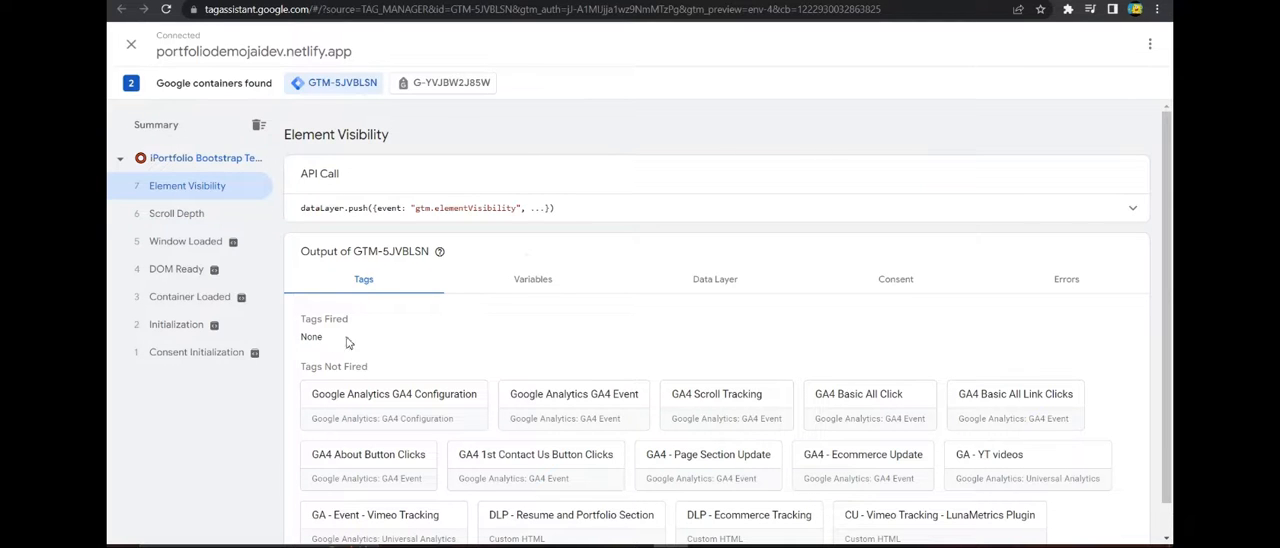
left_click(527, 290)
left_click(676, 290)
left_click(527, 294)
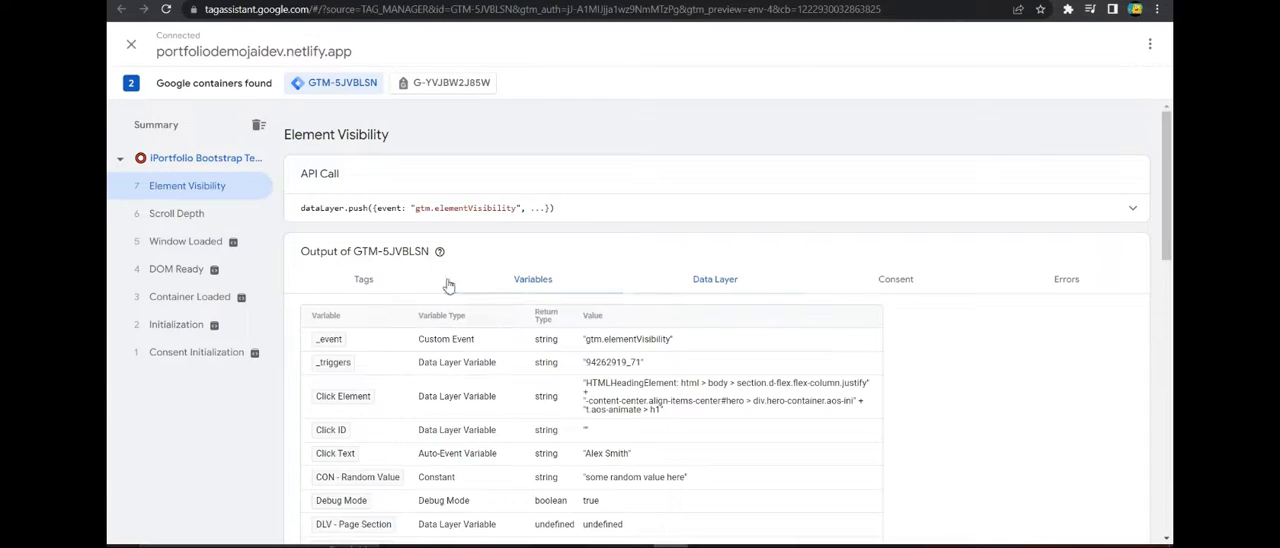
scroll(449, 286, "down", 3)
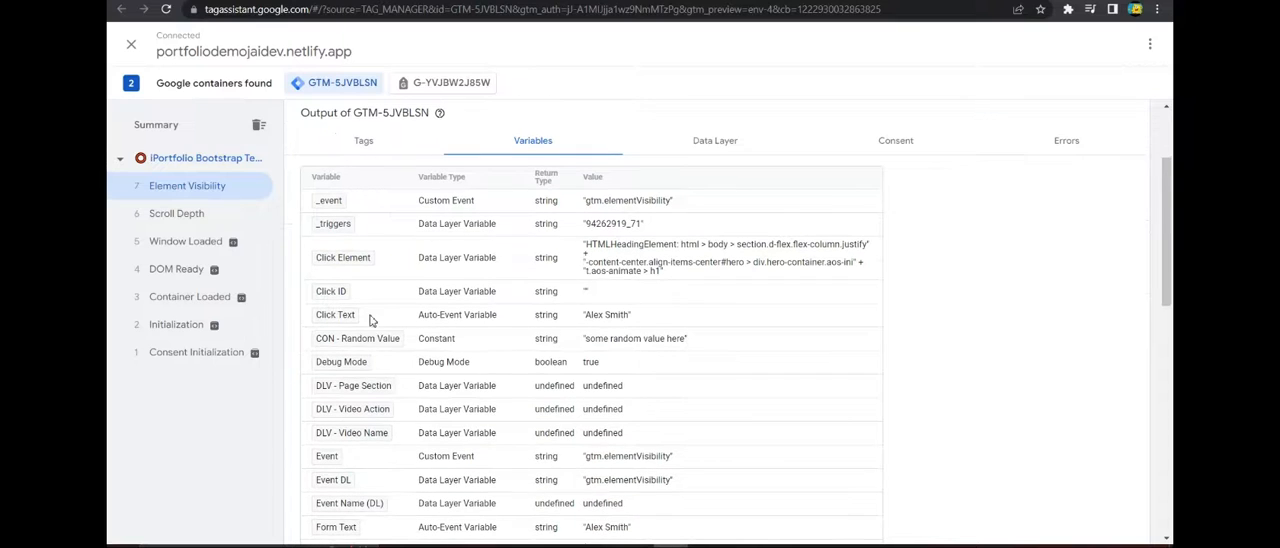
left_click_drag(584, 315, 631, 317)
left_click(631, 317)
scroll(315, 190, "down", 3)
scroll(322, 232, "up", 5)
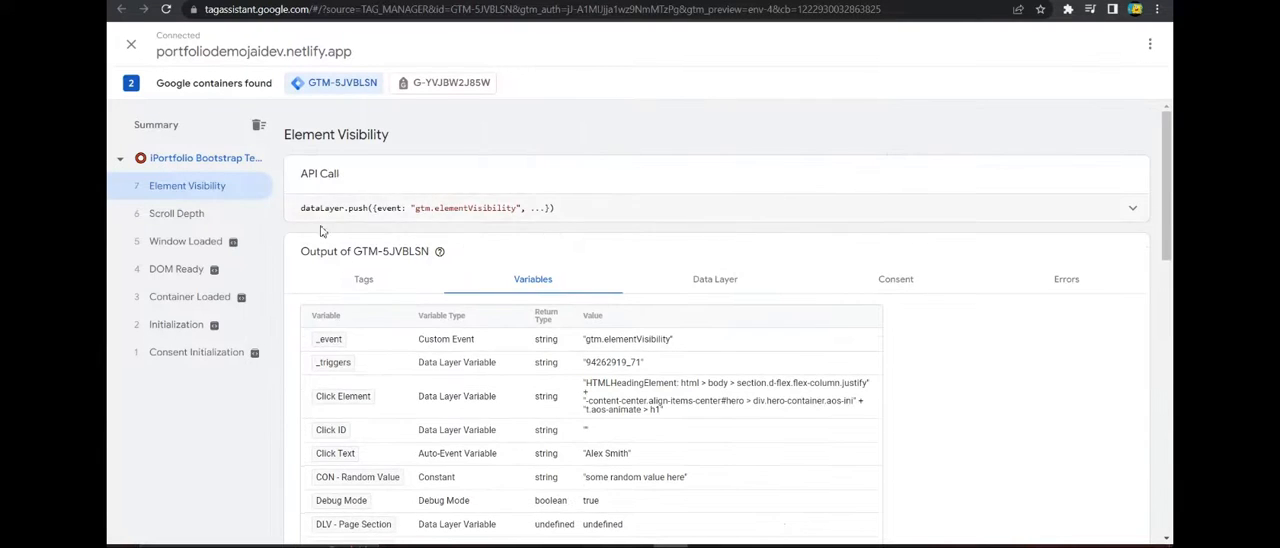
left_click(373, 287)
Bring the portfolio page's About heading into view, and check the Element Visibility event's variables in Tag Assistant.
key("alt+Tab")
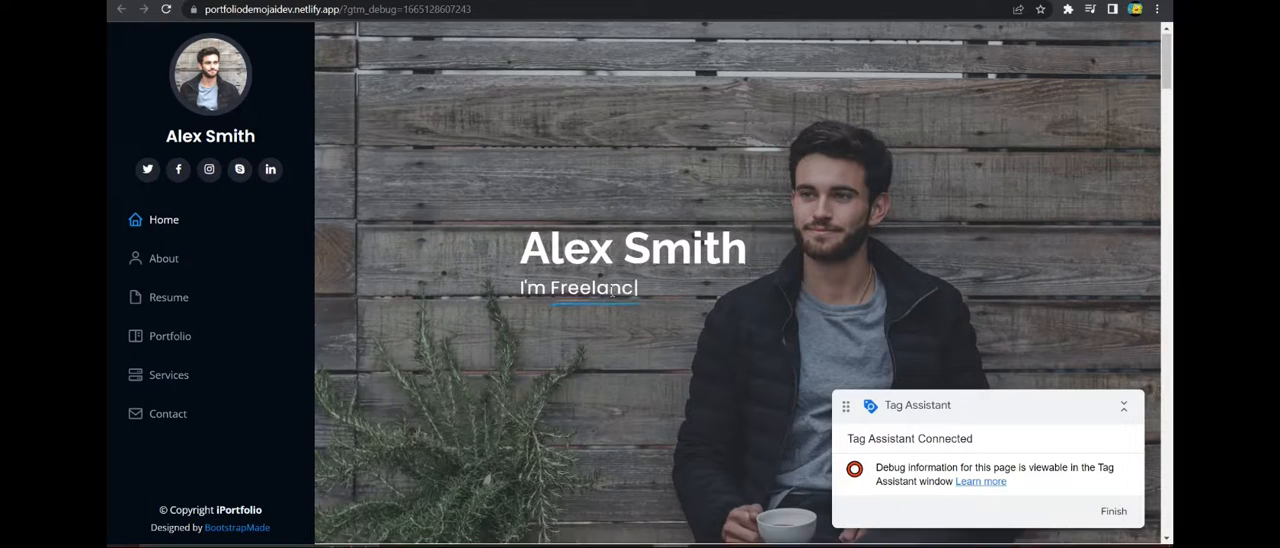
scroll(608, 285, "down", 5)
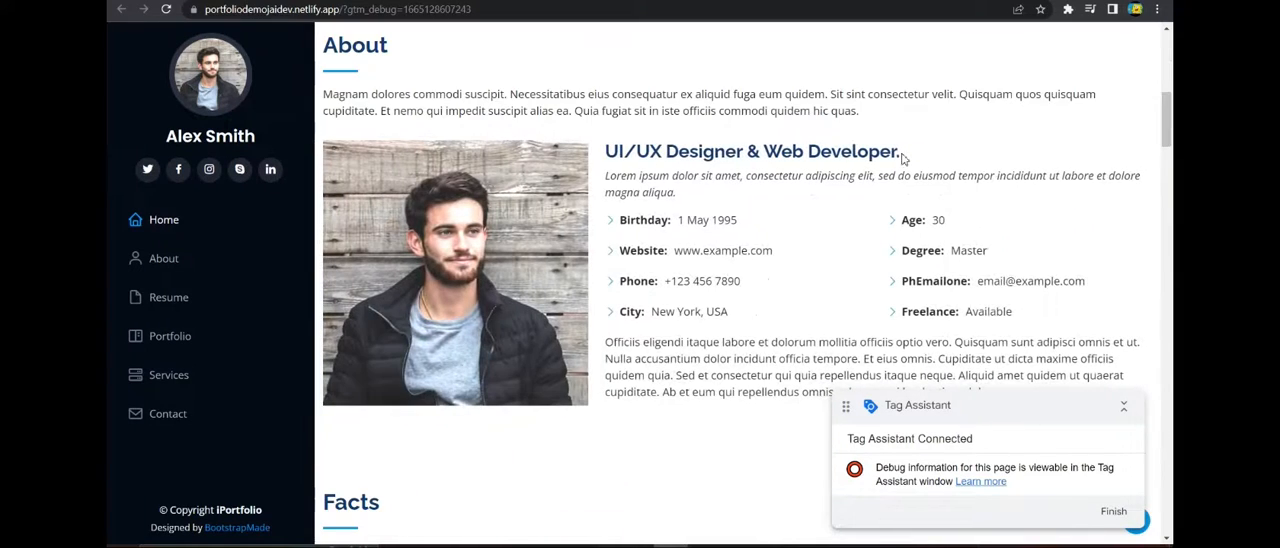
key("alt+Tab")
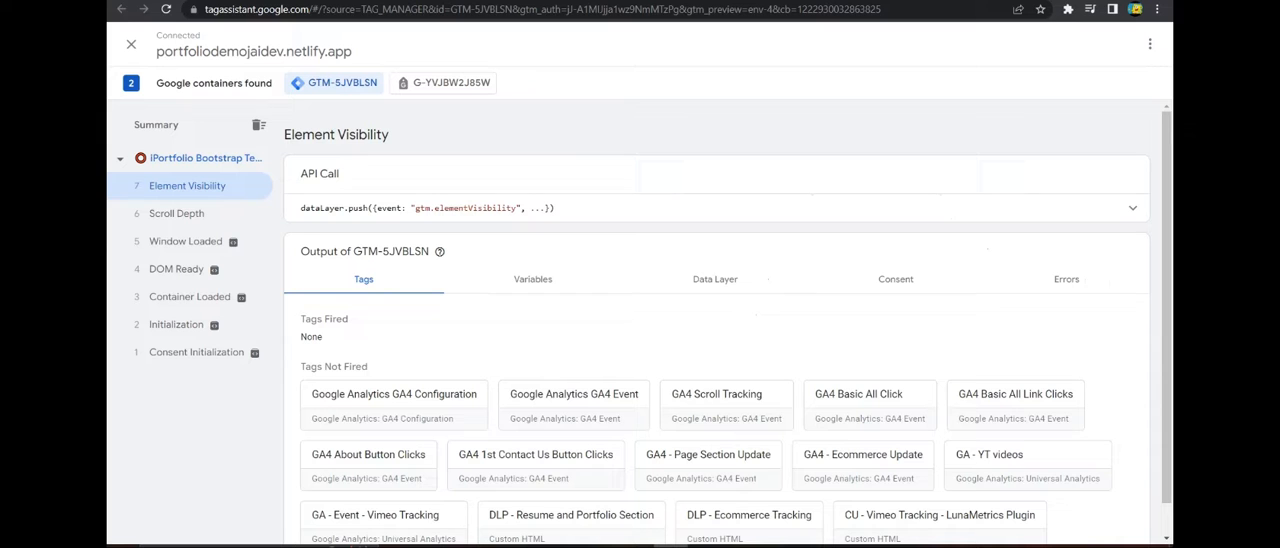
left_click(530, 284)
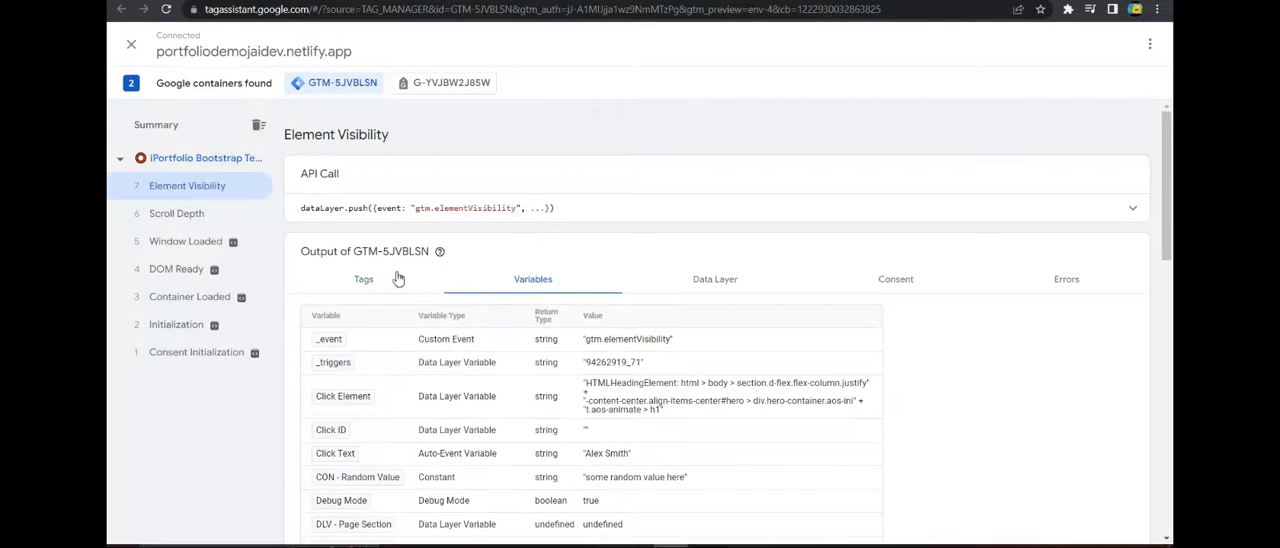
scroll(430, 283, "down", 6)
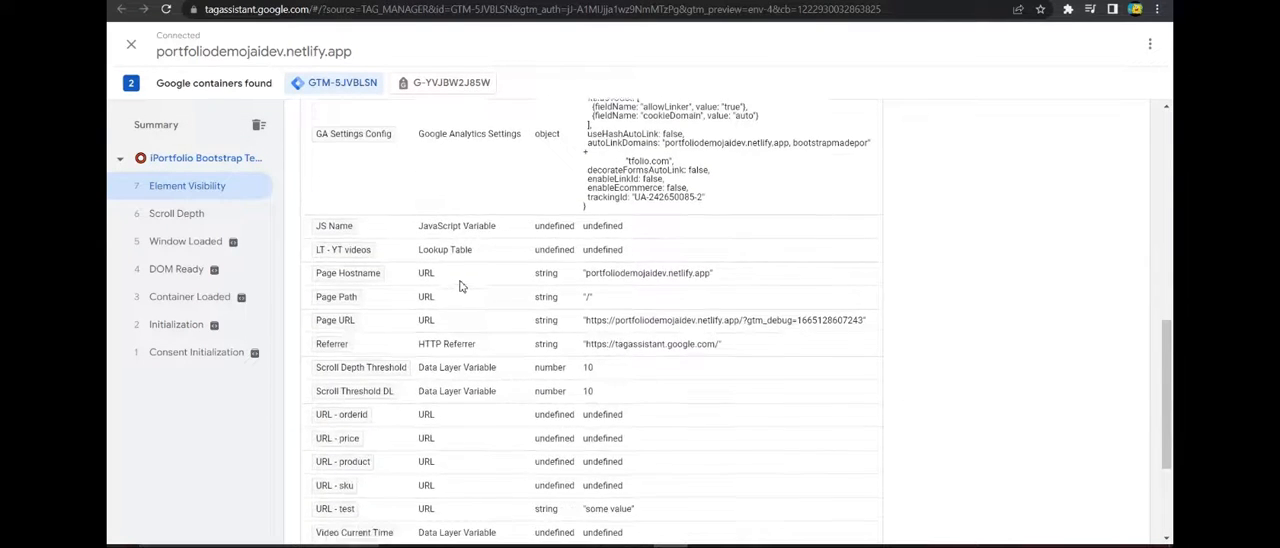
scroll(460, 286, "up", 2)
Return to the portfolio page, bring the "UI/UX Designer & Web Developer." heading fully into view and highlight its text.
key("ctrl+Tab")
key("ctrl+Tab")
key("ctrl+shift+Tab")
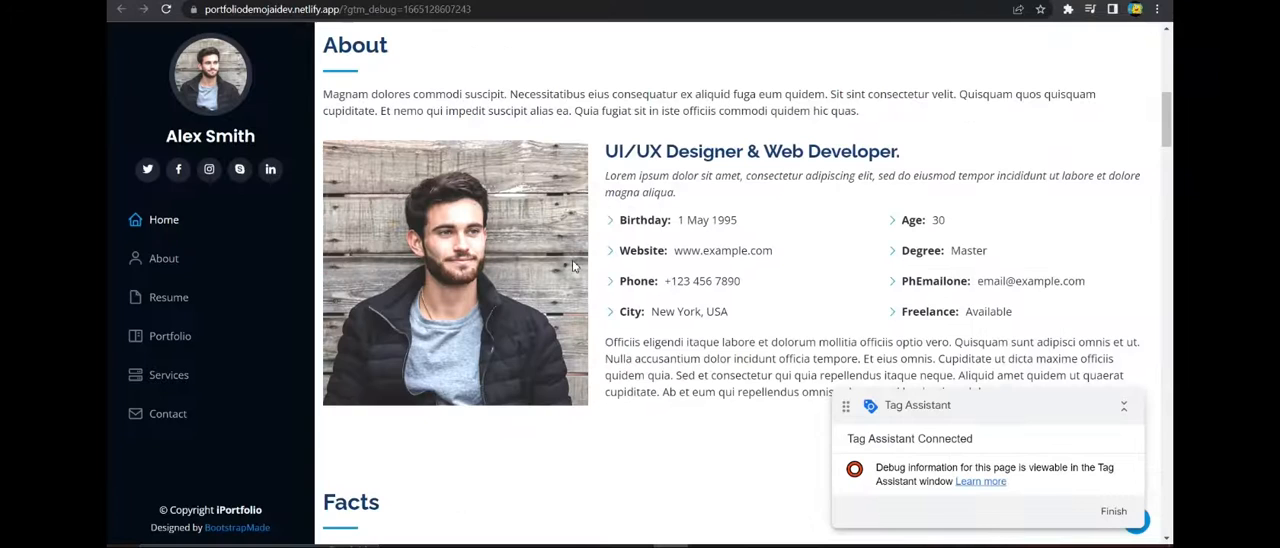
scroll(574, 266, "up", 1)
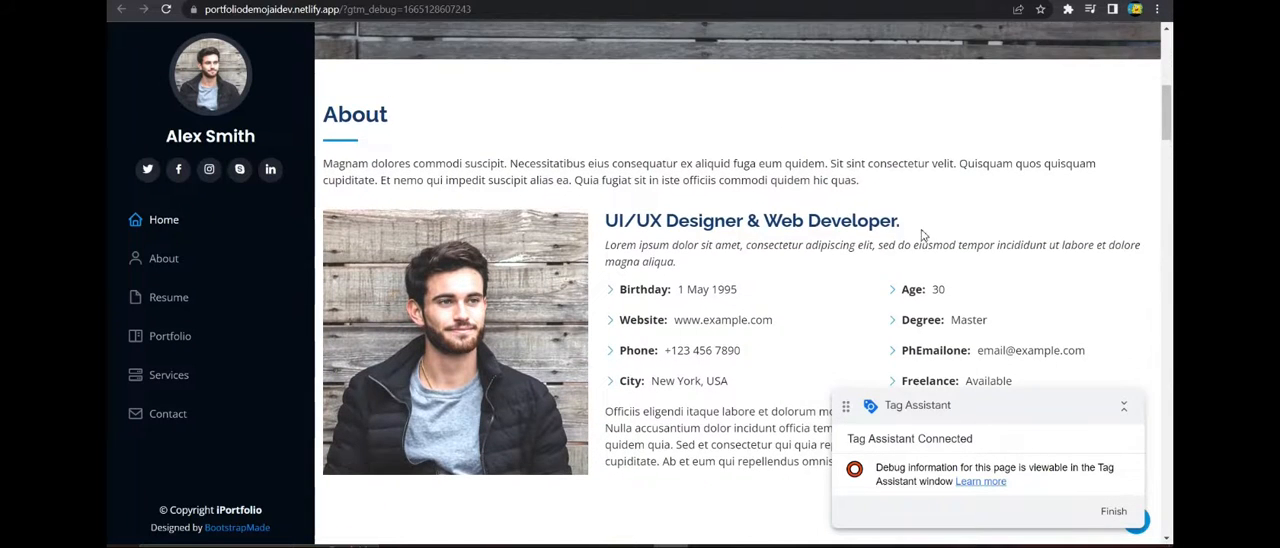
scroll(923, 236, "down", 1)
left_click_drag(620, 160, 915, 160)
left_click(922, 160)
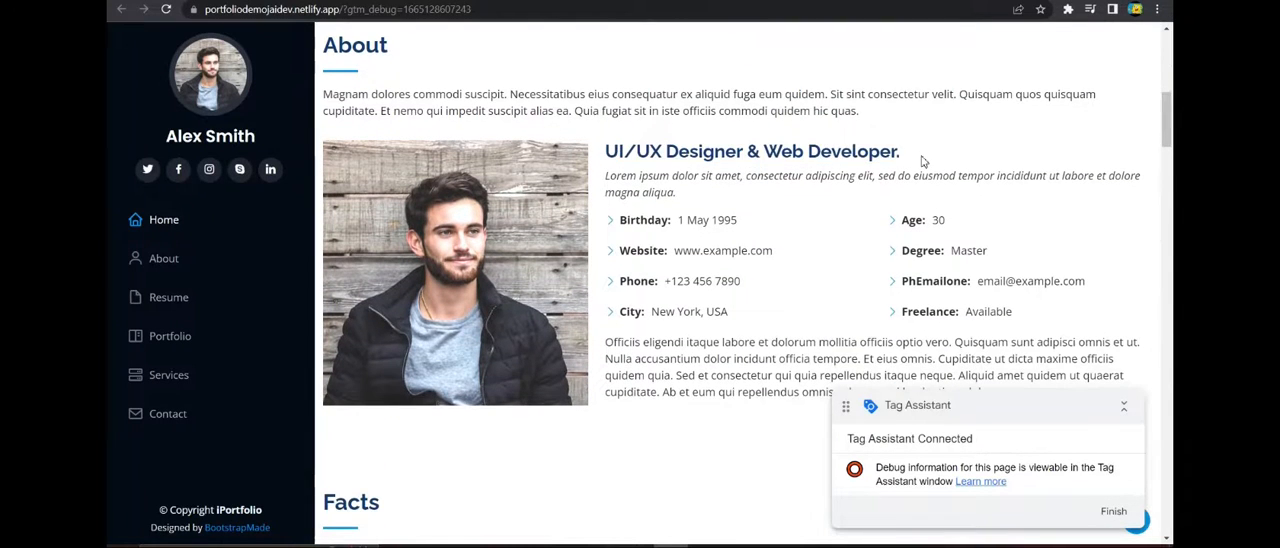
Switch to Tag Assistant and review the event list and the Element Visibility event's variables again.
left_click(400, 1)
scroll(215, 282, "down", 1)
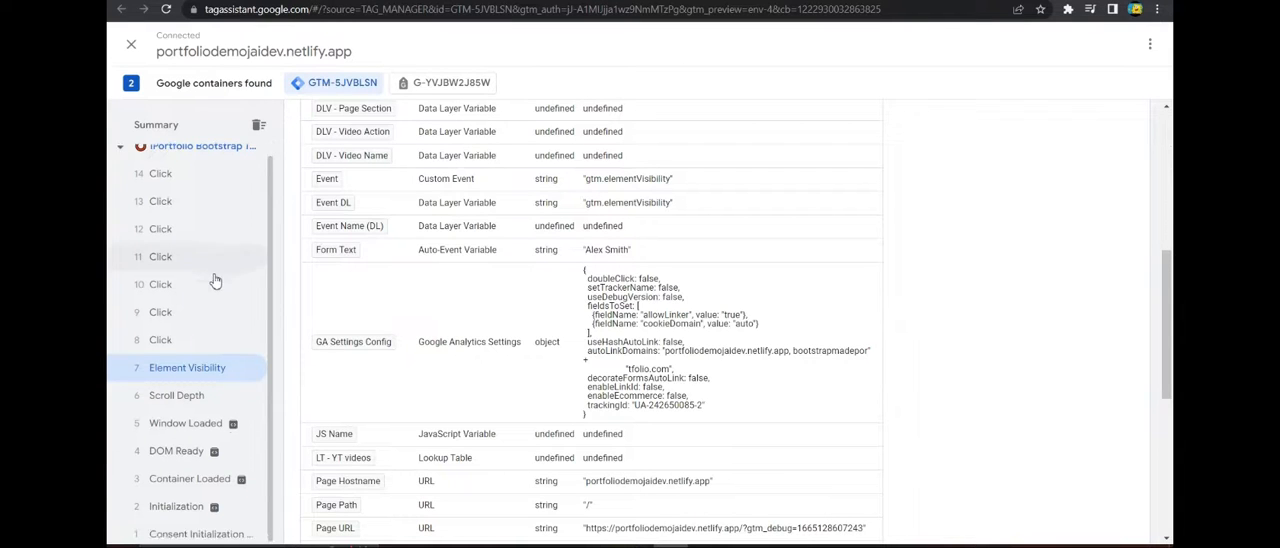
scroll(210, 335, "up", 1)
scroll(420, 280, "down", 4)
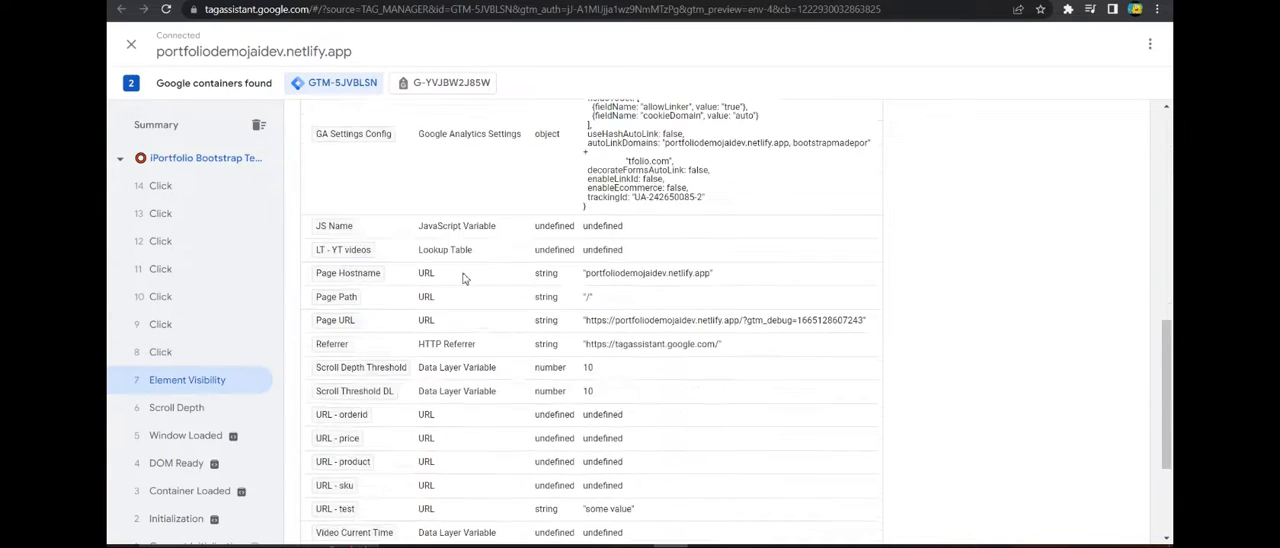
scroll(466, 277, "up", 8)
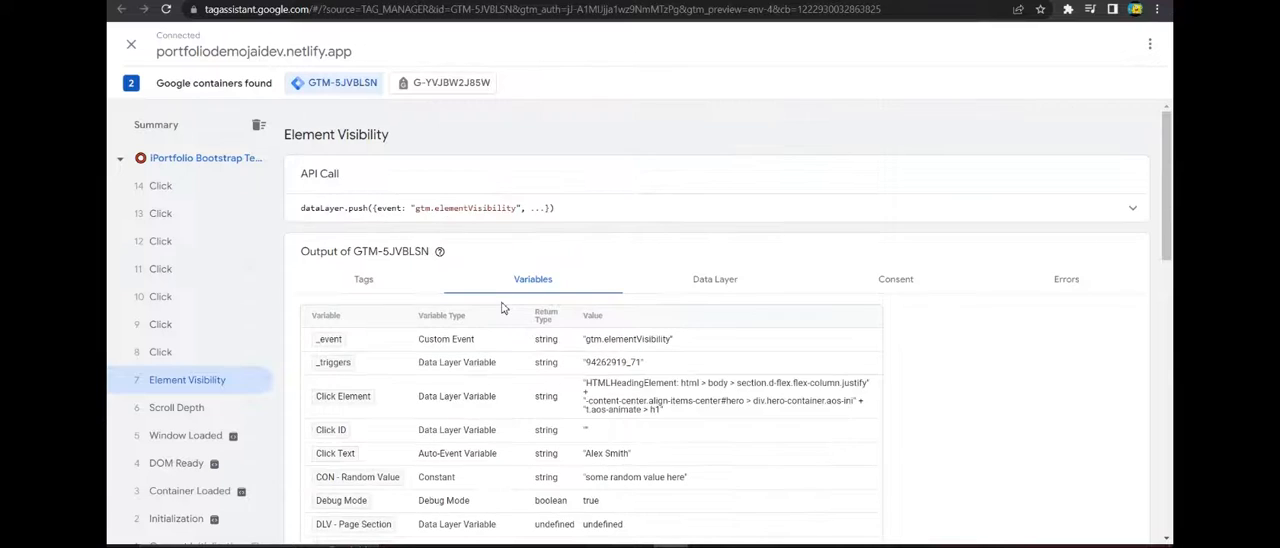
Examine the Tag Assistant summary's data layer, highlight the gtm element value and compare it with the summary's variables.
left_click(176, 124)
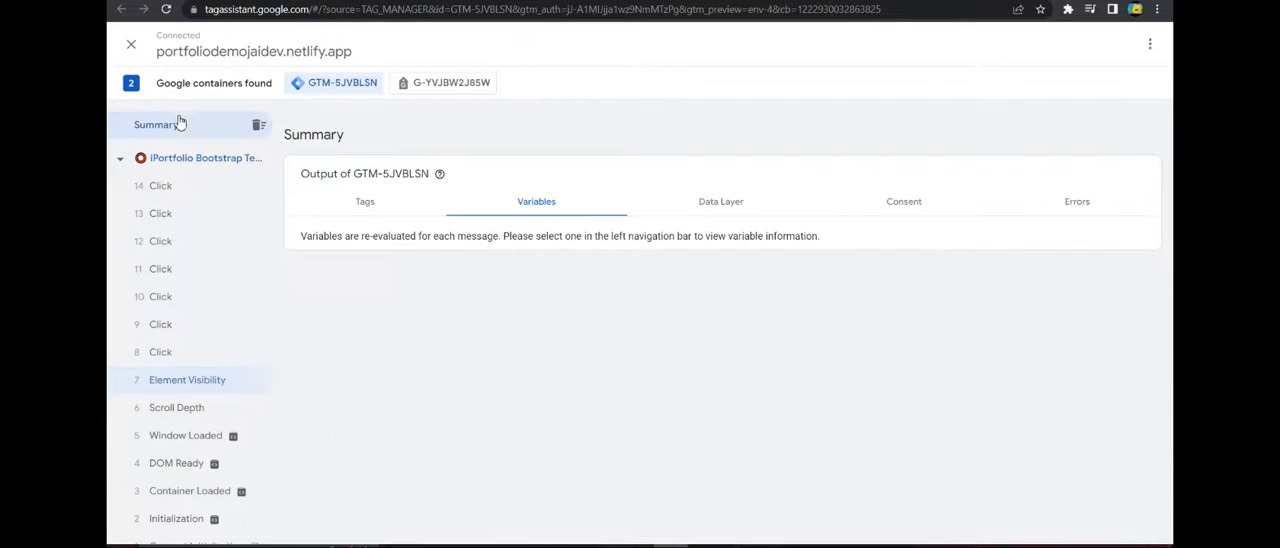
left_click(727, 203)
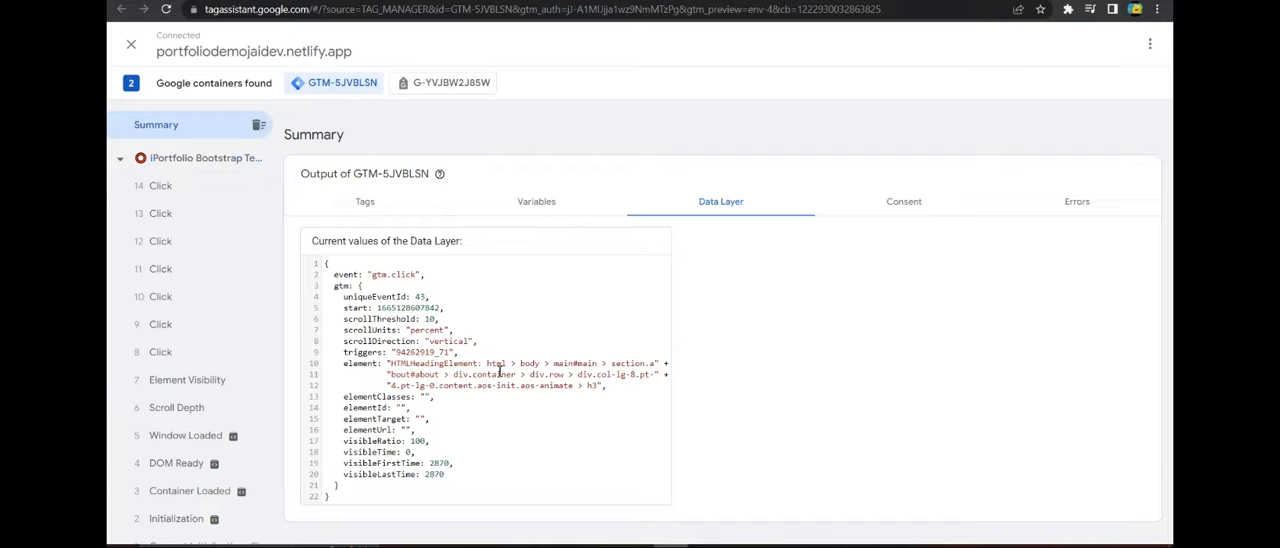
left_click_drag(392, 366, 592, 388)
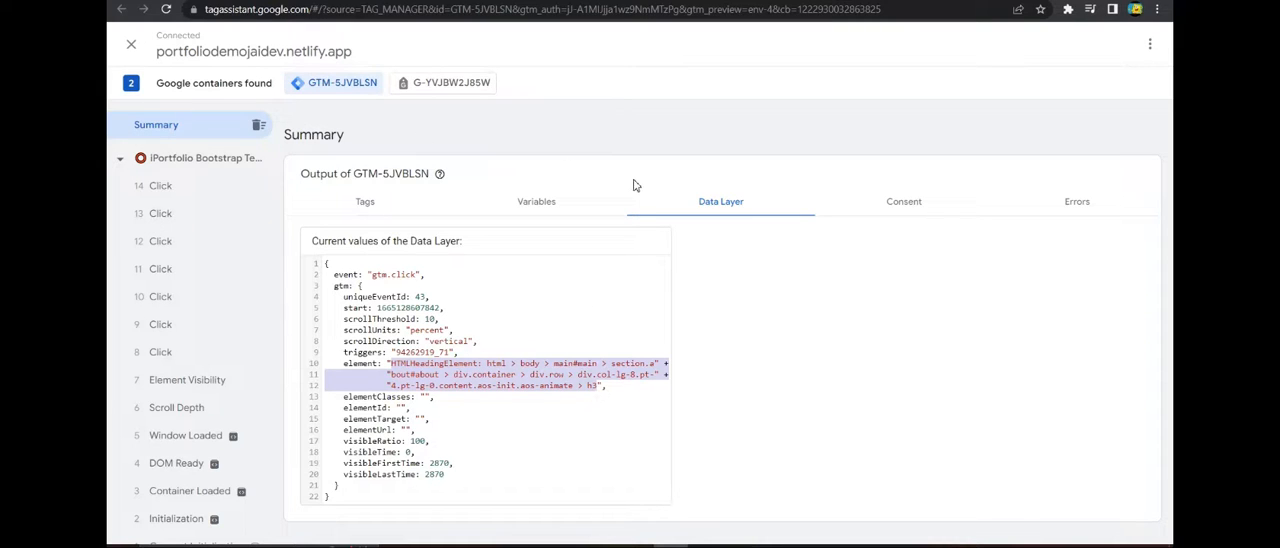
left_click(566, 211)
left_click(702, 206)
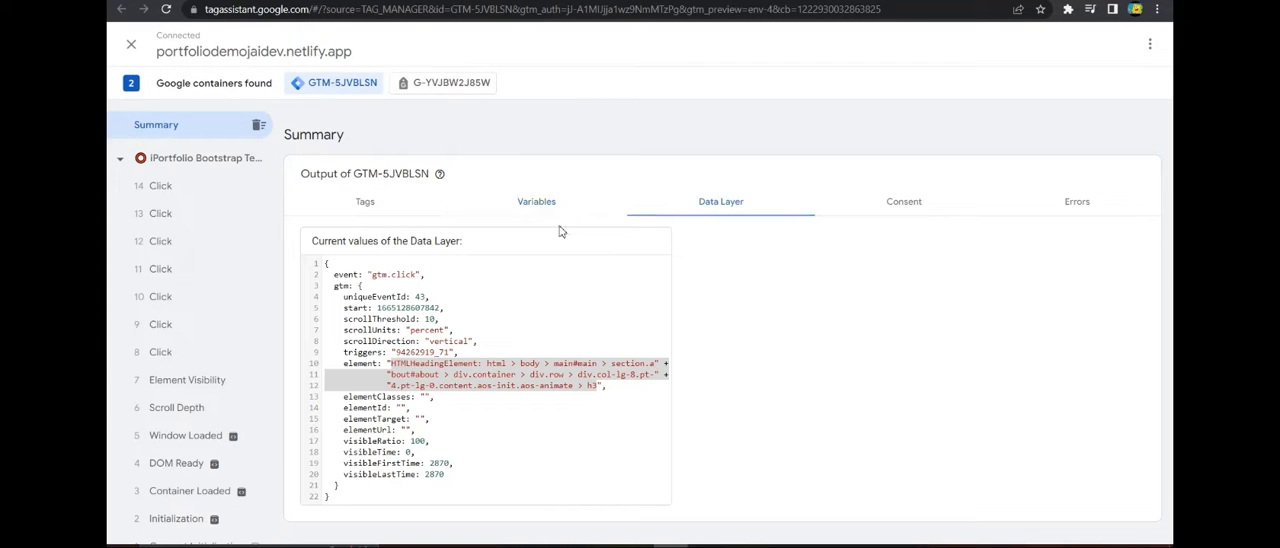
left_click(524, 208)
left_click(677, 215)
Reload the portfolio page at the About section and return to the Tag Assistant summary.
key("ctrl+Tab")
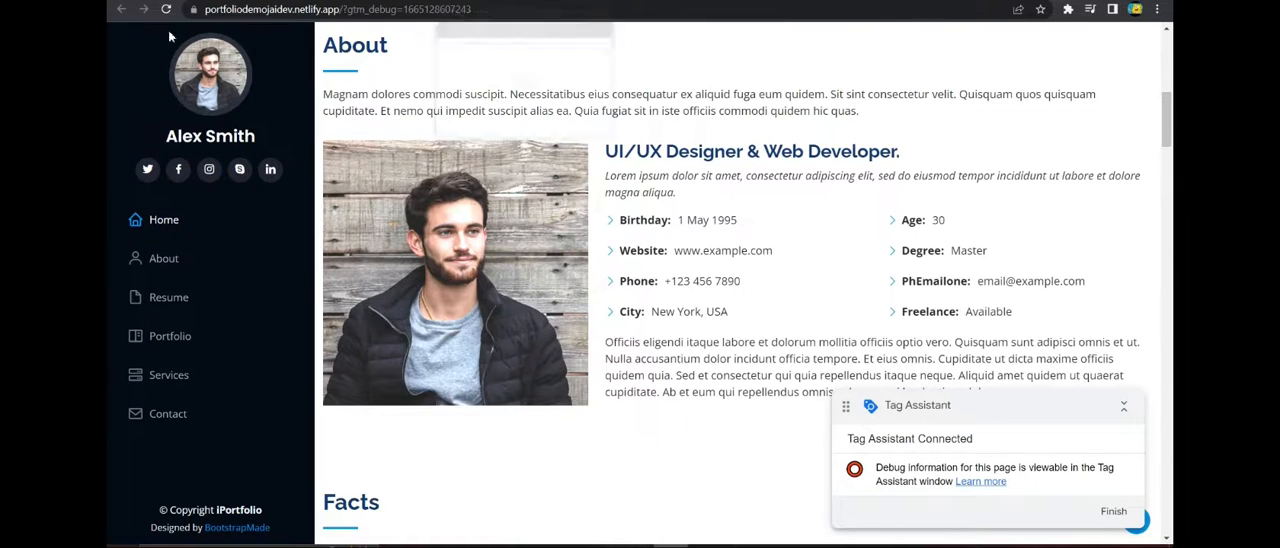
key("ctrl+Tab")
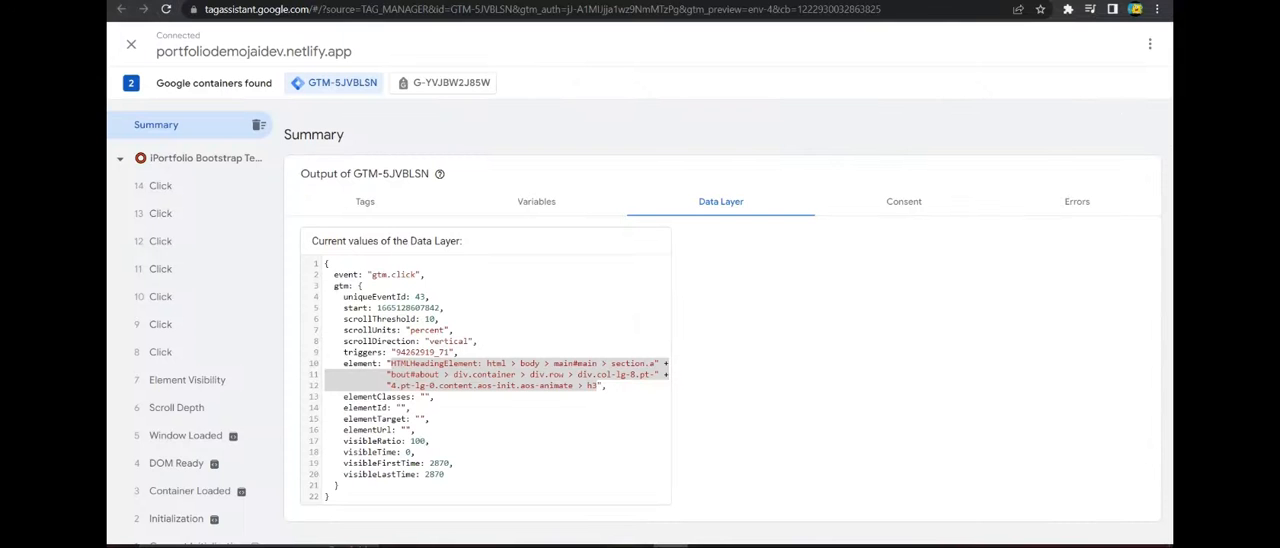
key("ctrl+Tab")
key("ctrl+Tab")
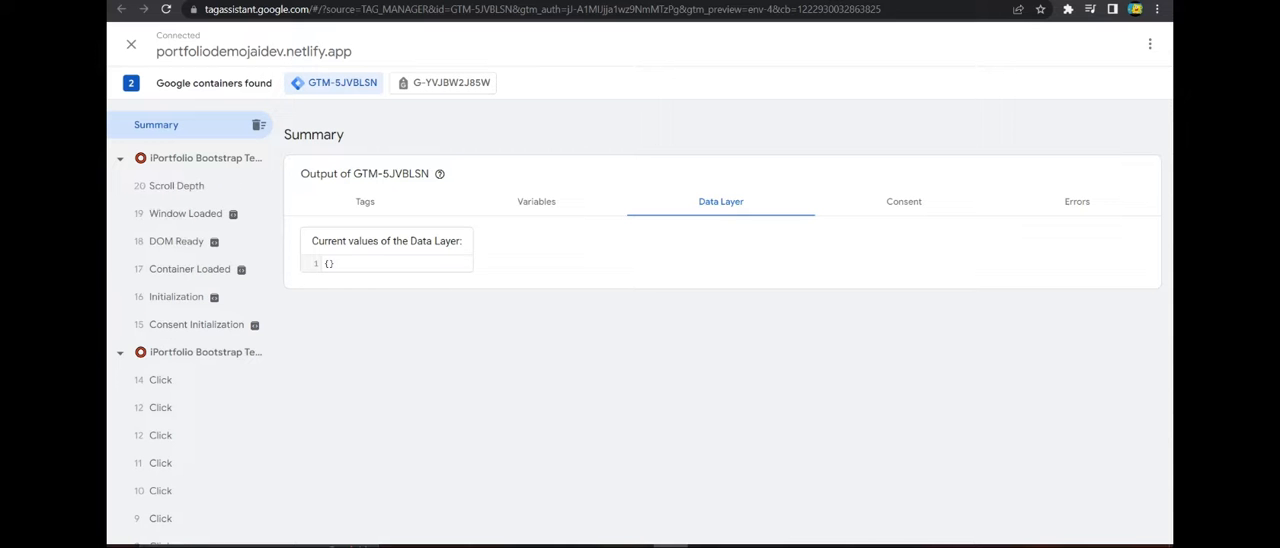
key("ctrl+Tab")
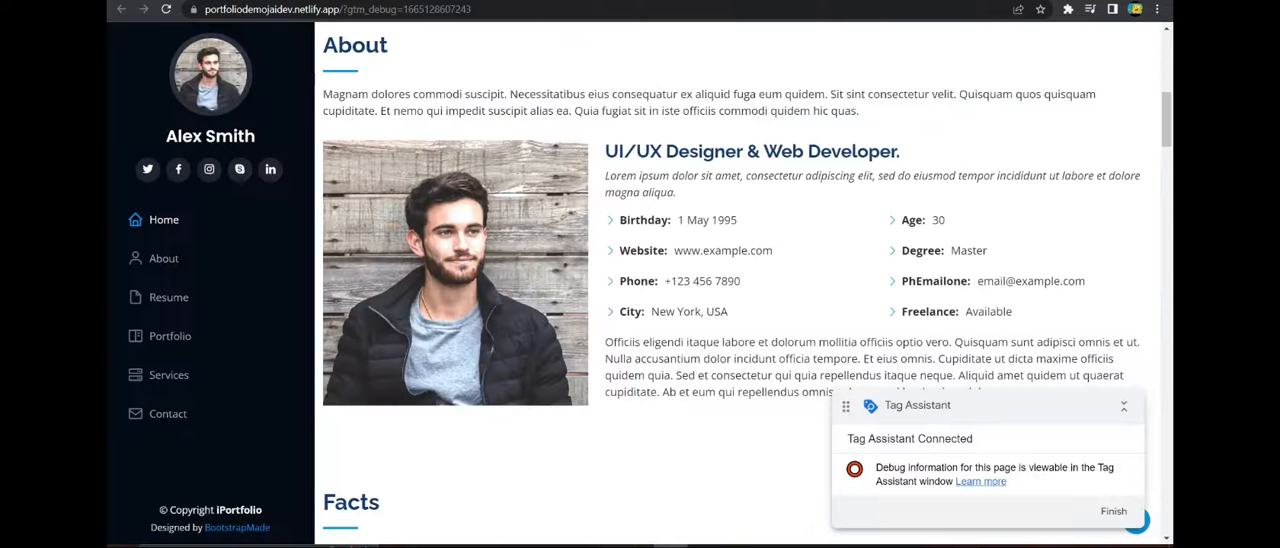
key("ctrl+Tab")
key("ctrl+Tab")
key("ctrl+Tab")
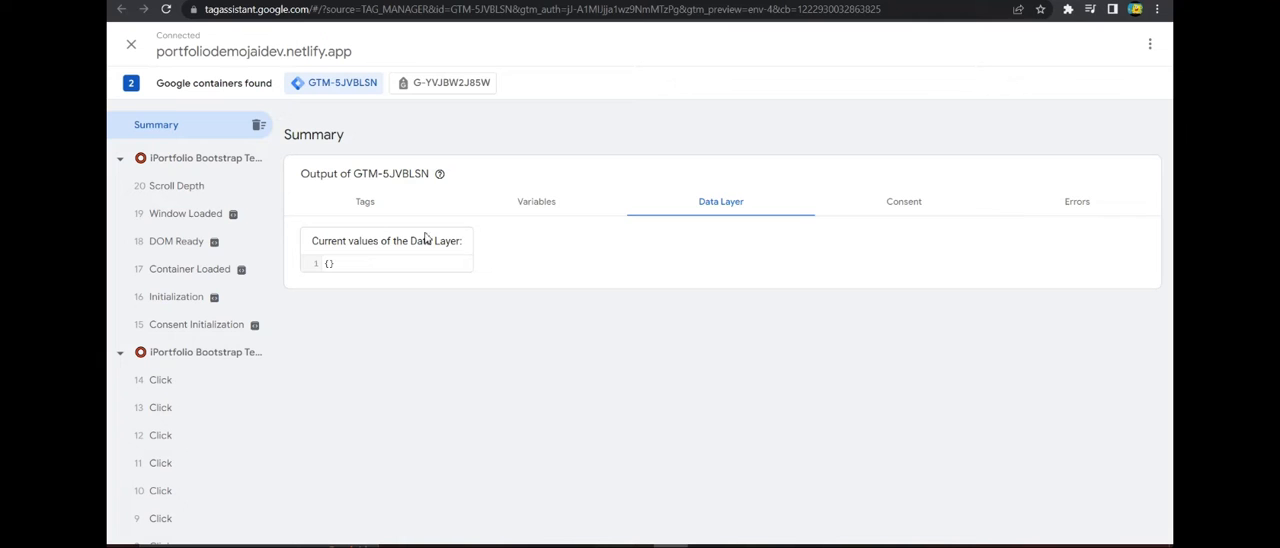
Open the reloaded page's Scroll Depth event and check which tags fired.
left_click(365, 201)
left_click(185, 213)
left_click(178, 186)
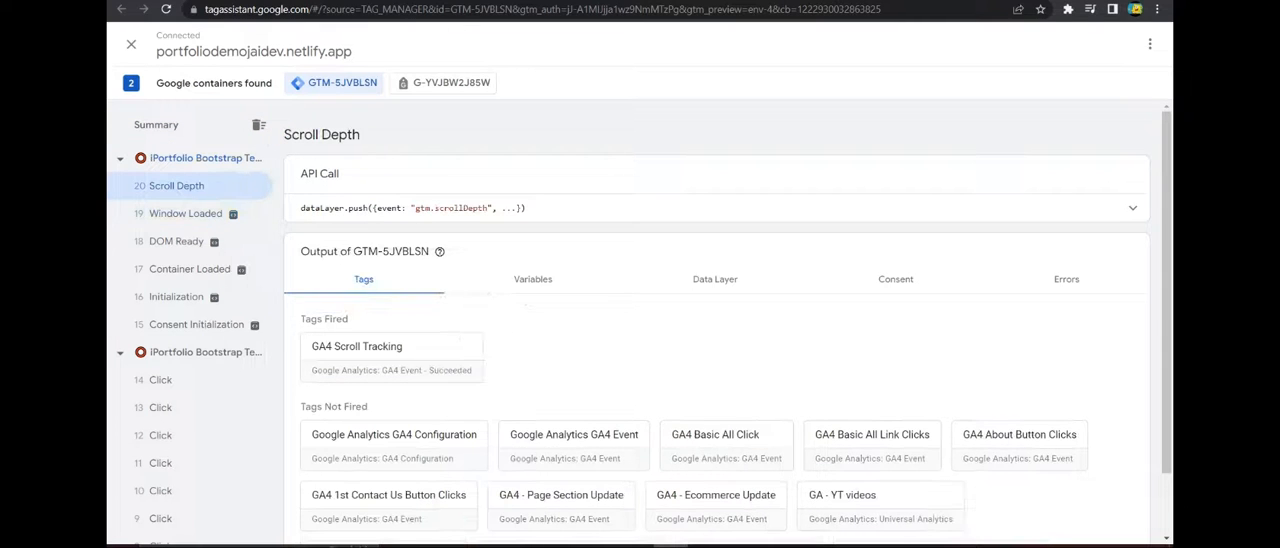
Bring the portfolio page's hero heading into view and check Tag Assistant for a new Element Visibility event.
key("ctrl+Tab")
scroll(640, 195, "up", 5)
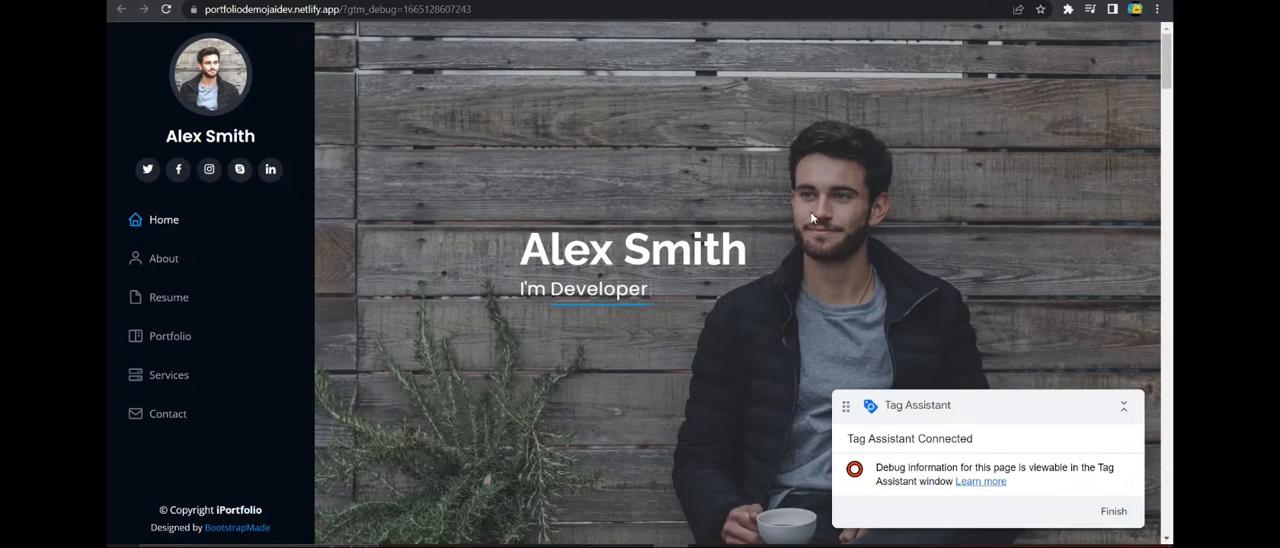
key("ctrl+Tab")
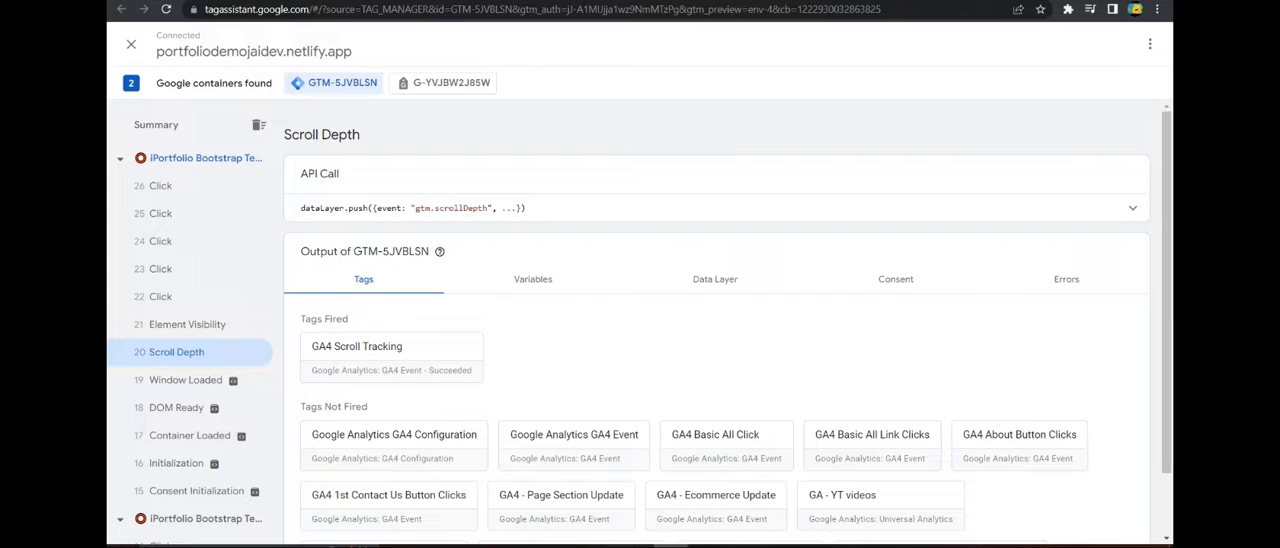
Check which tags fired for the Element Visibility event, then highlight the gtm element value in the summary's data layer.
left_click(190, 326)
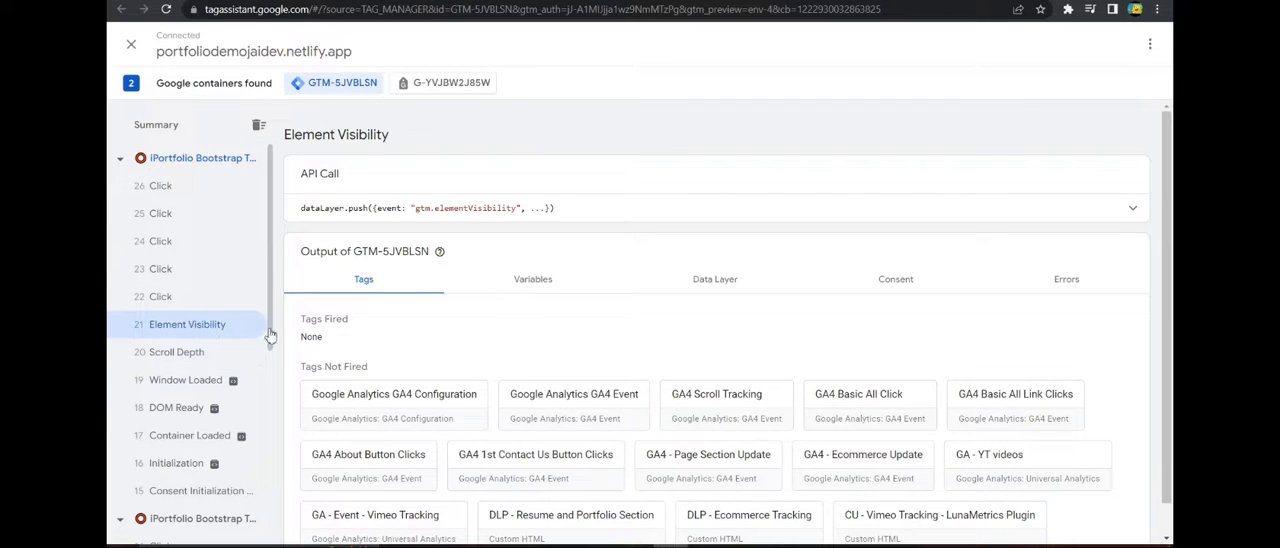
left_click(190, 132)
left_click(684, 212)
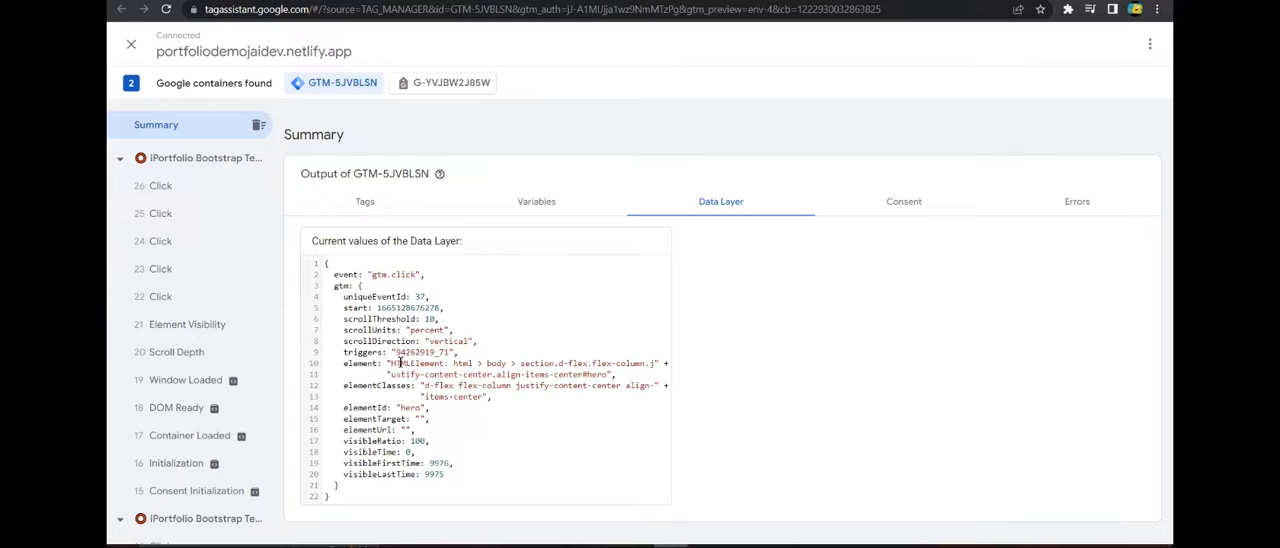
left_click_drag(393, 363, 527, 372)
left_click_drag(590, 364, 604, 374)
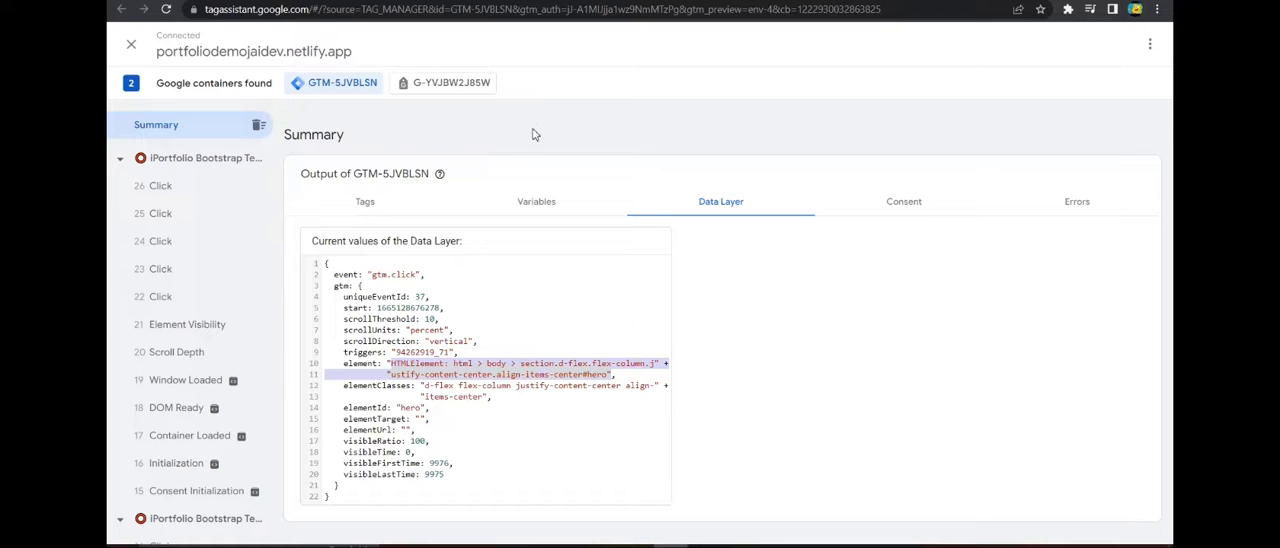
Bring up the portfolio page's About section and highlight the "UI/UX Designer & Web Developer." heading.
left_click(597, 2)
scroll(612, 250, "down", 8)
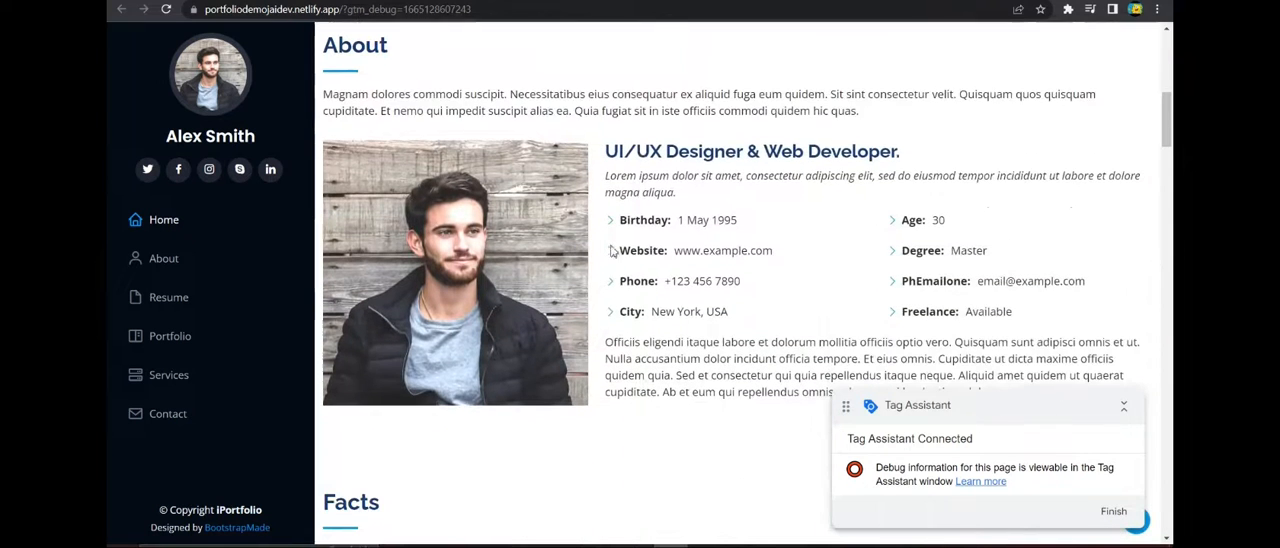
left_click_drag(611, 150, 900, 152)
left_click(631, 158)
Return to the Tag Assistant summary, highlight the data layer's gtm element value for the heading and review the event list.
left_click(400, 2)
left_click(153, 333)
left_click(165, 268)
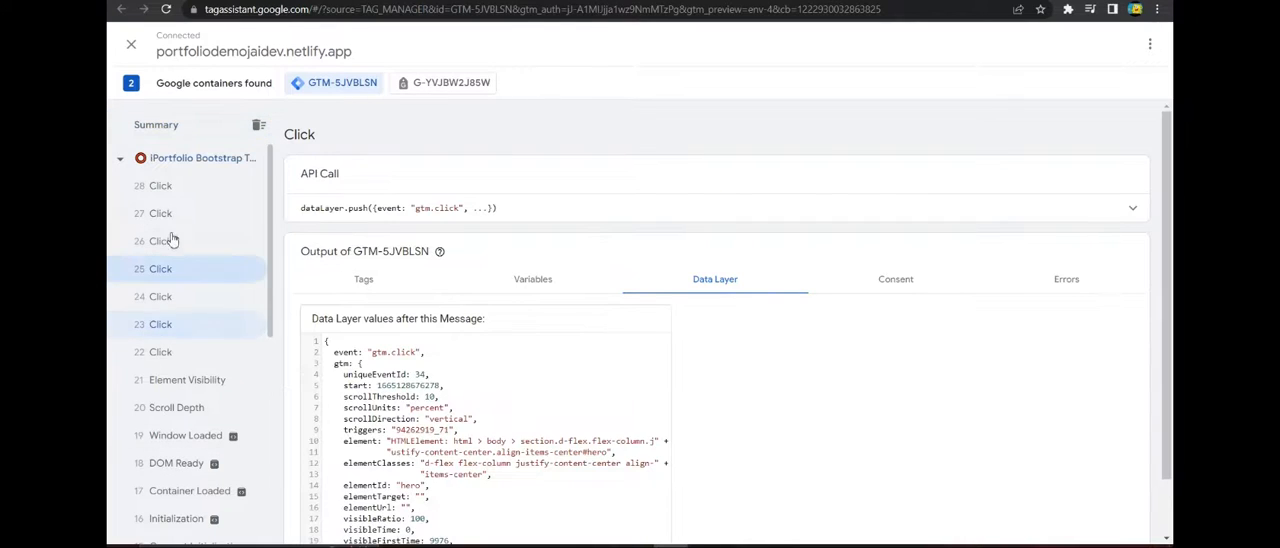
left_click(170, 130)
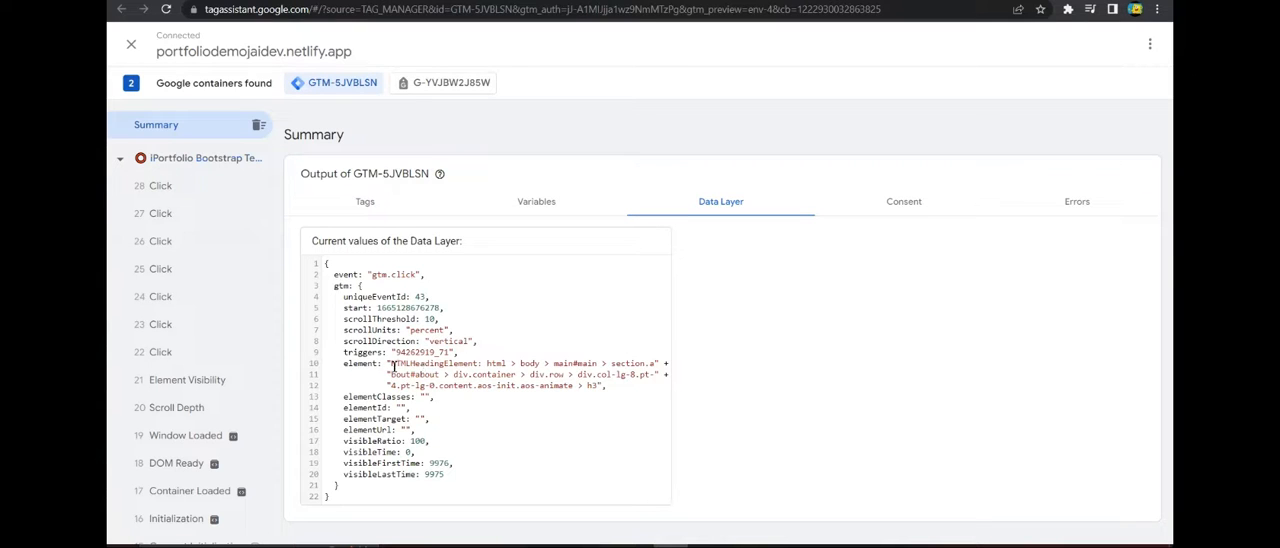
left_click_drag(393, 366, 578, 387)
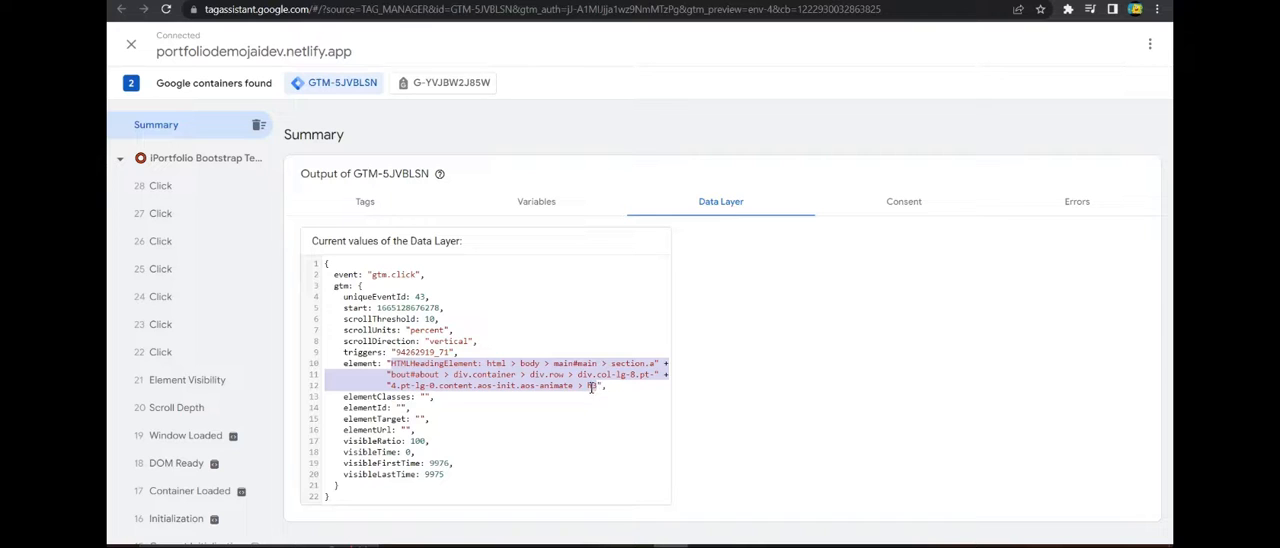
left_click(625, 378)
scroll(160, 335, "down", 3)
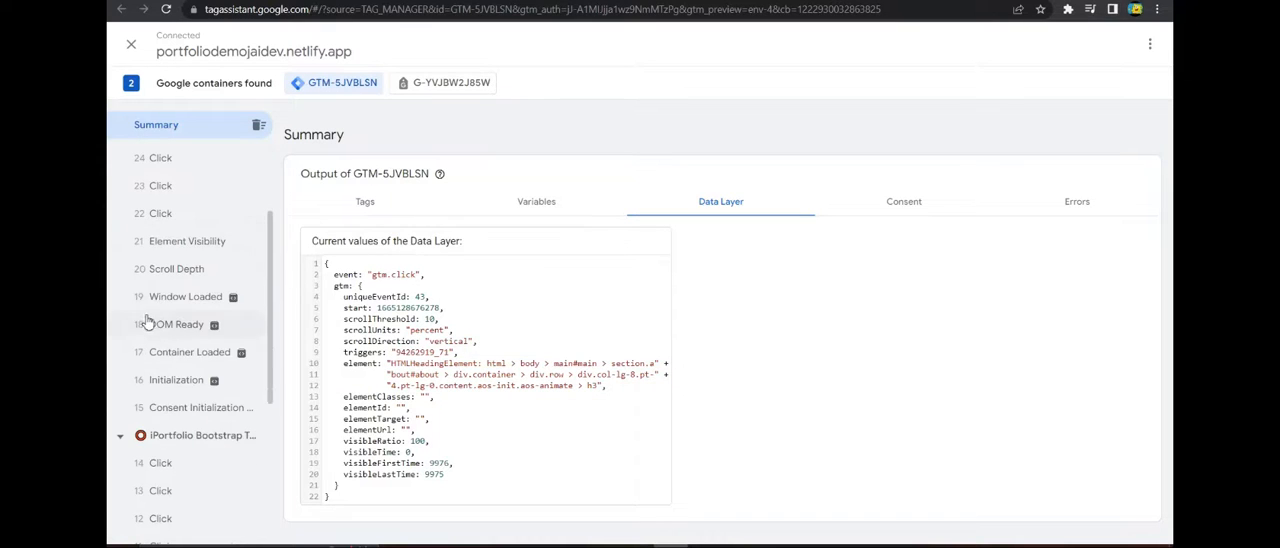
scroll(149, 312, "up", 3)
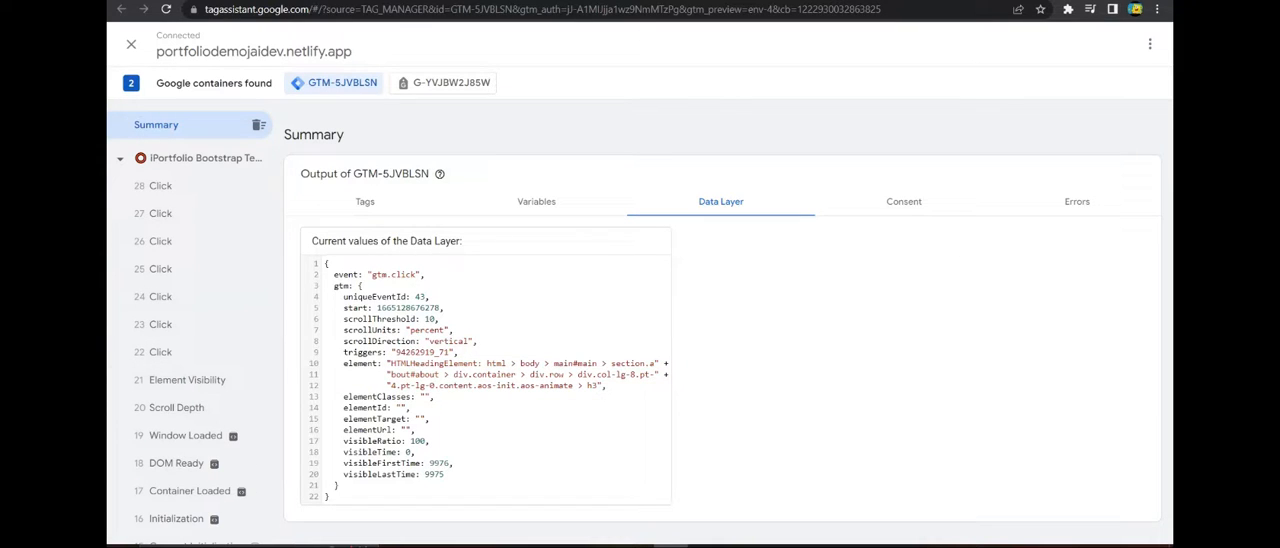
Switch to Tag Manager and create a GA4 Event tag using the Google Analytics GA4 Configuration tag and the event name "Home Page EV".
key("ctrl+shift+Tab")
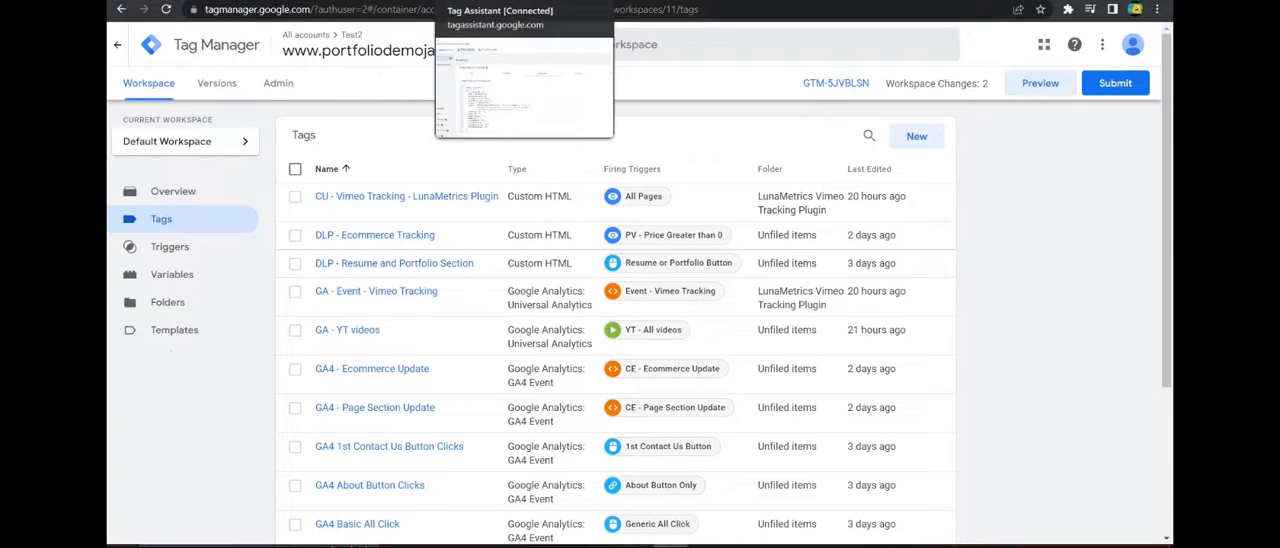
left_click(918, 137)
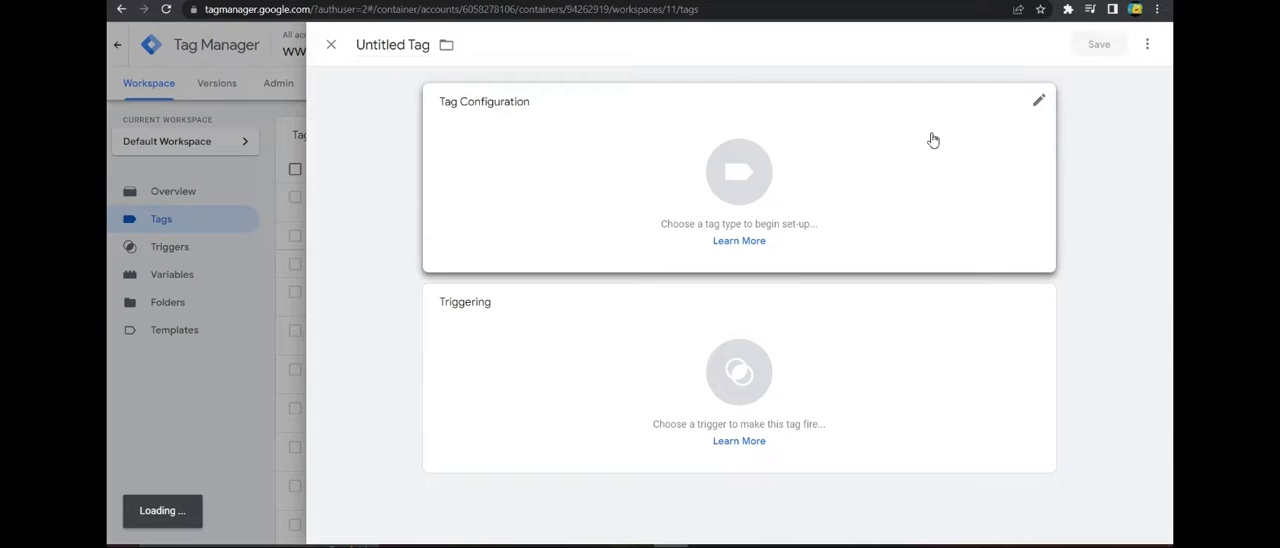
left_click(932, 140)
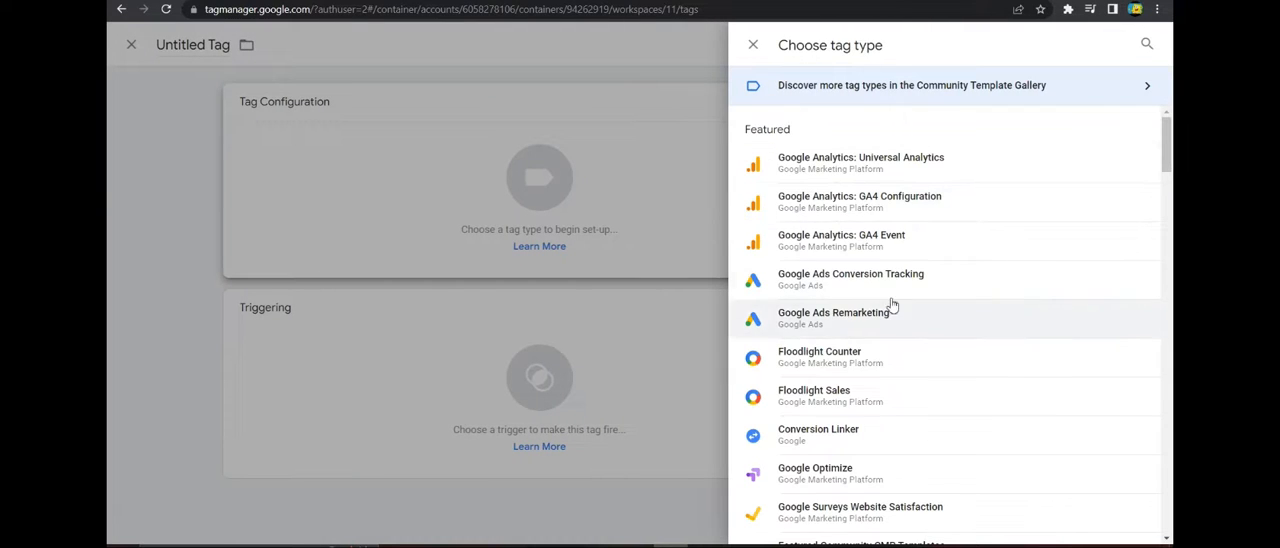
scroll(894, 303, "down", 1)
scroll(900, 277, "up", 1)
left_click(880, 247)
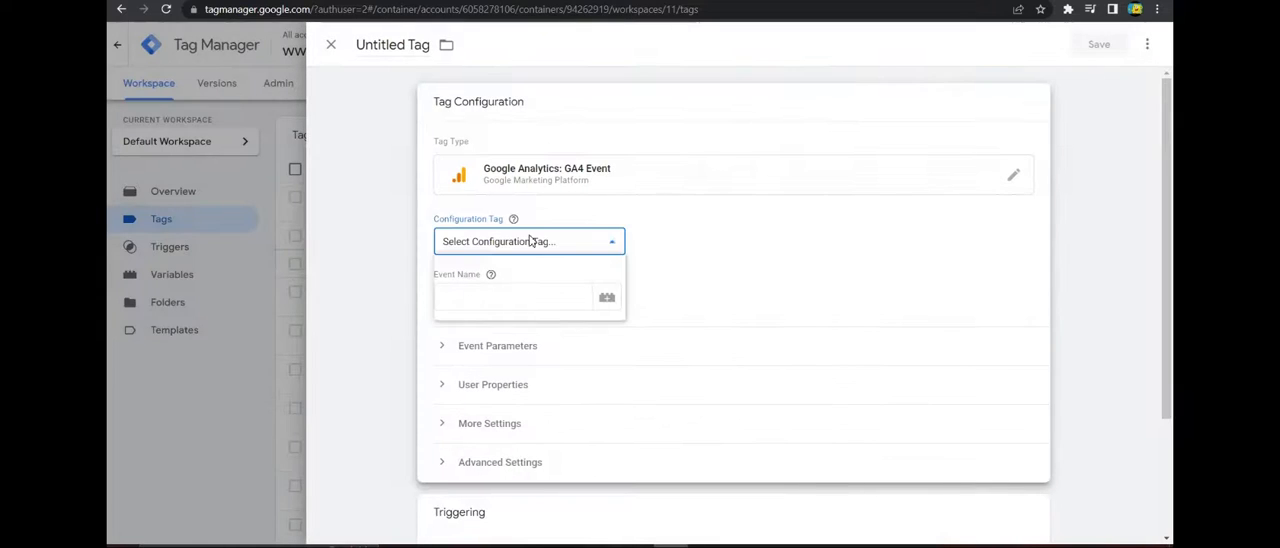
left_click(537, 242)
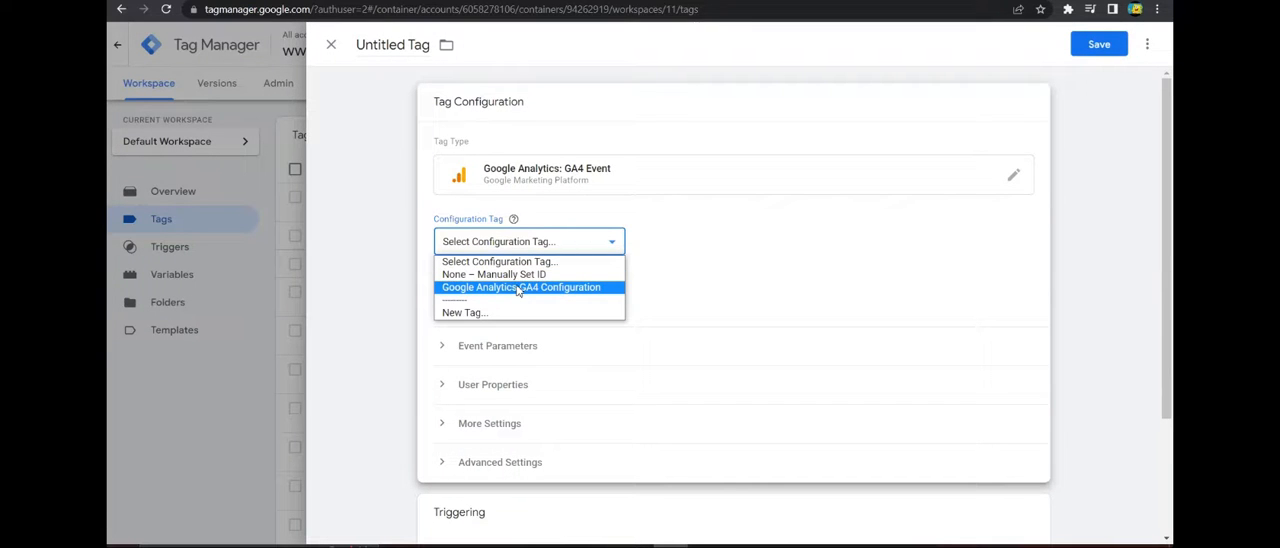
left_click(518, 288)
left_click(510, 297)
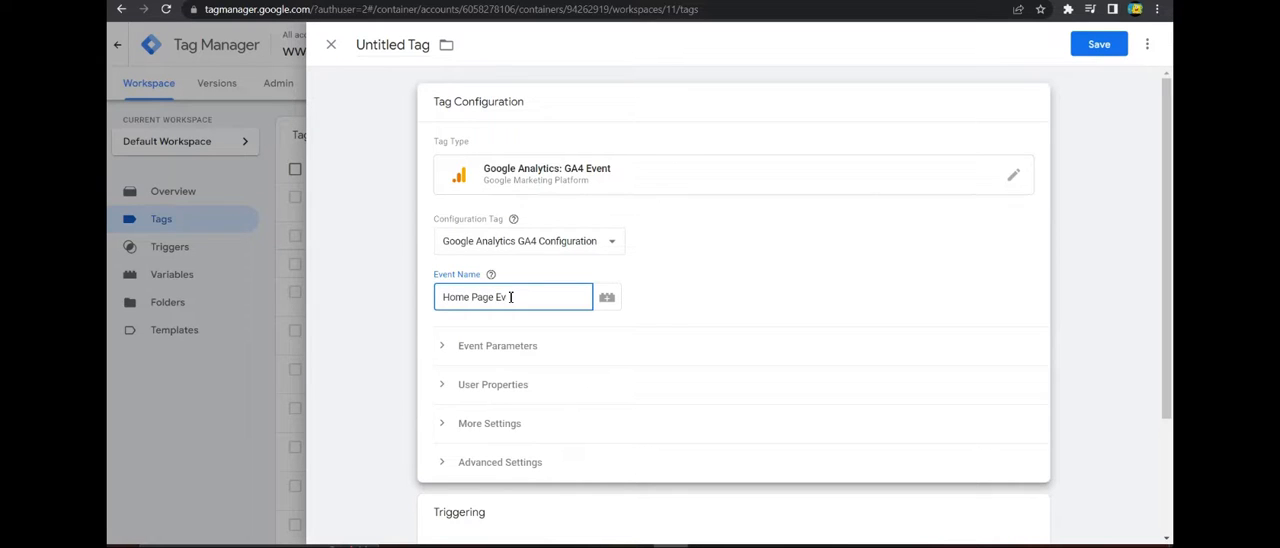
left_click(745, 288)
Assign the EV - Home trigger as the new tag's firing trigger.
scroll(600, 310, "down", 2)
scroll(585, 338, "up", 2)
left_click(587, 341)
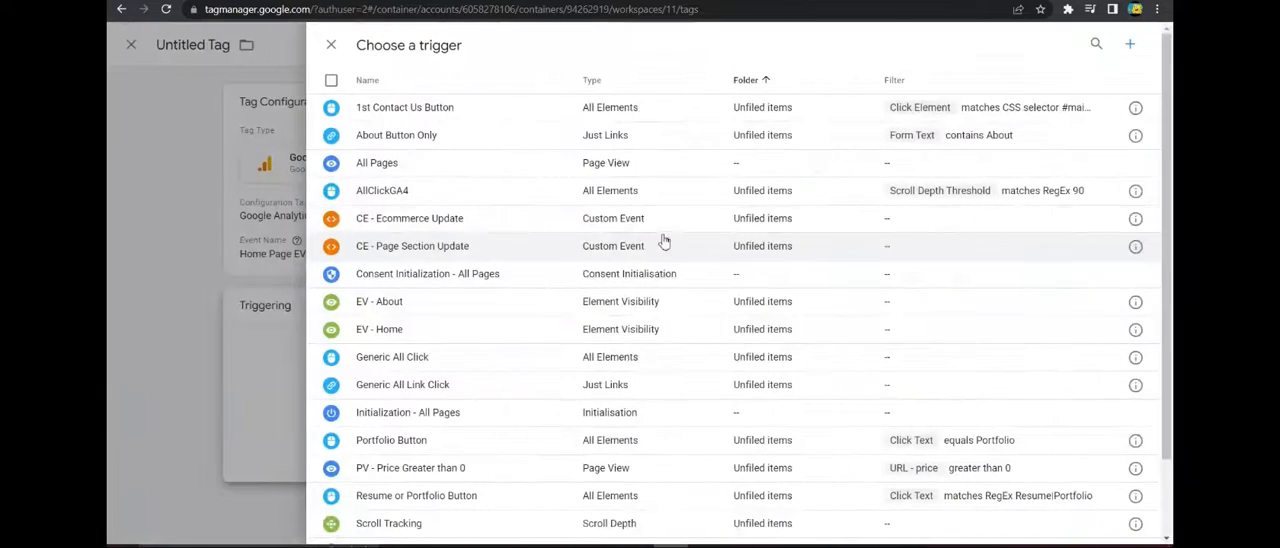
left_click(505, 336)
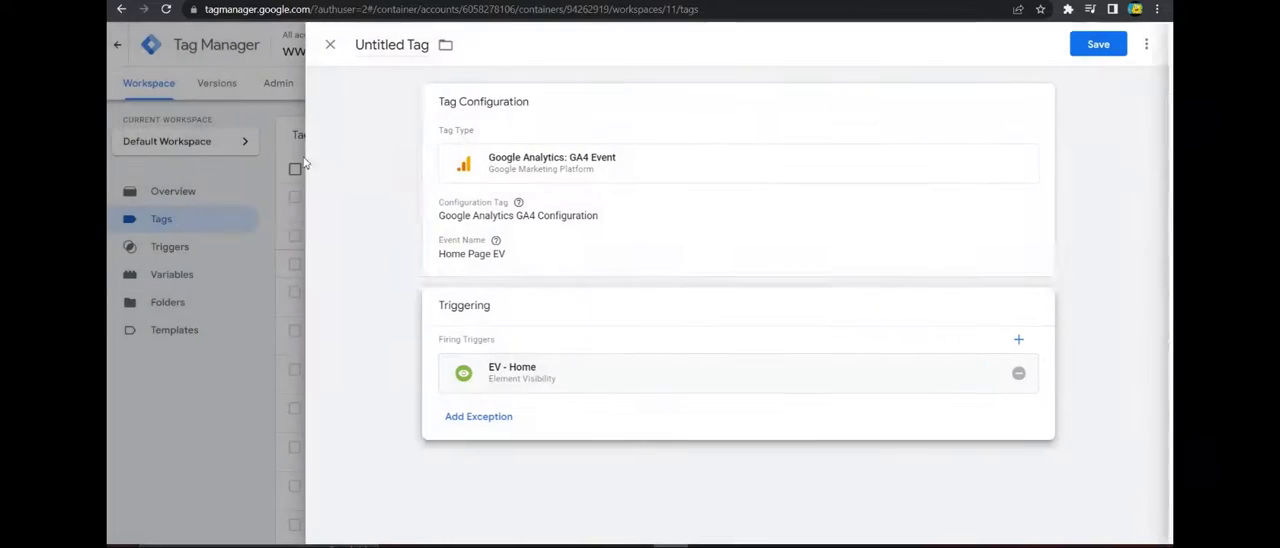
Name the tag "GA4 - EV Home" and save it.
double_click(385, 45)
triple_click(401, 45)
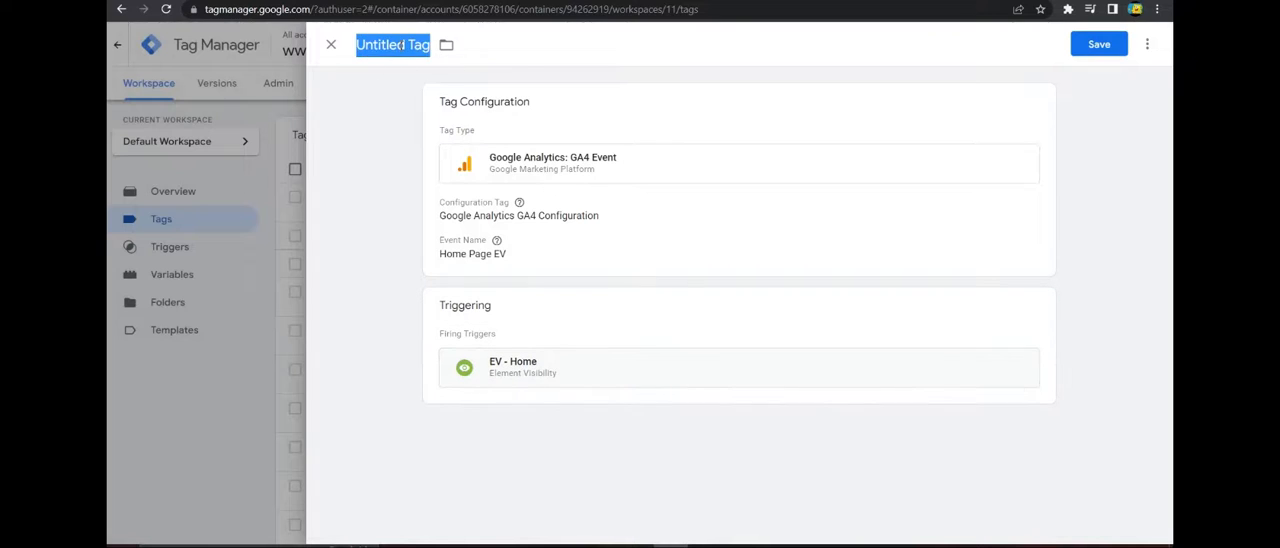
type("GA4 - EV HOMe")
key("BackSpace")
key("BackSpace")
key("BackSpace")
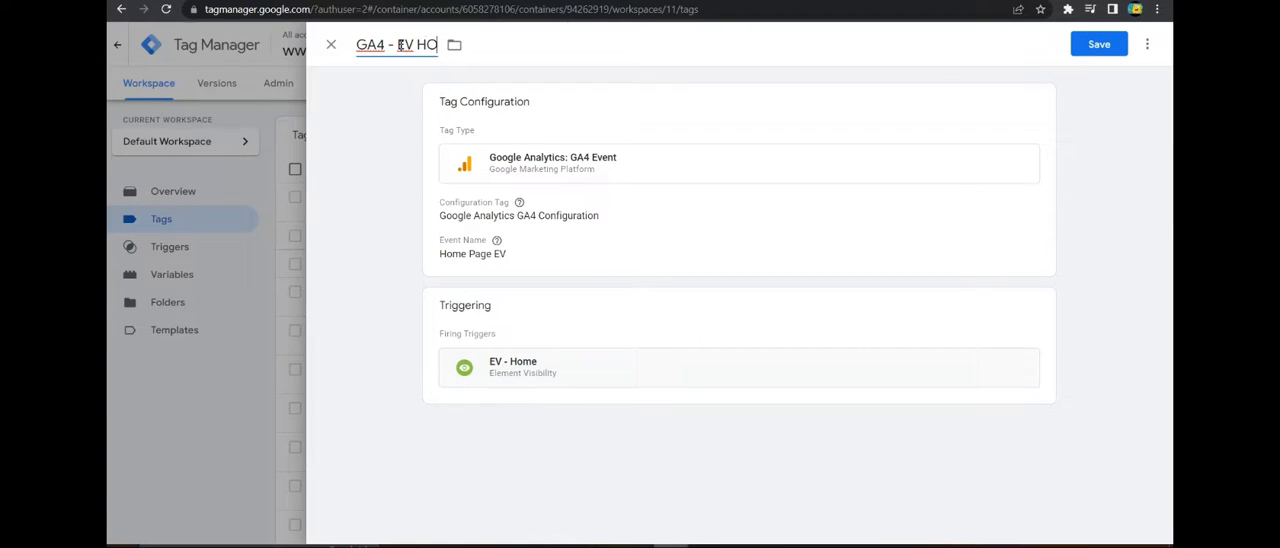
type("ome")
left_click(1126, 46)
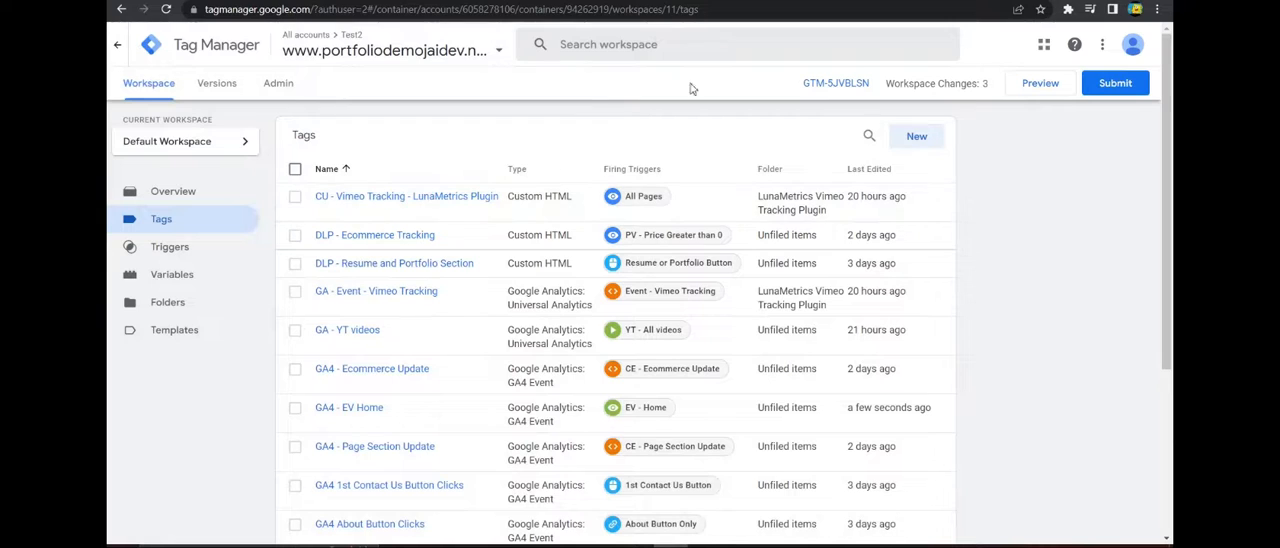
left_click(1040, 83)
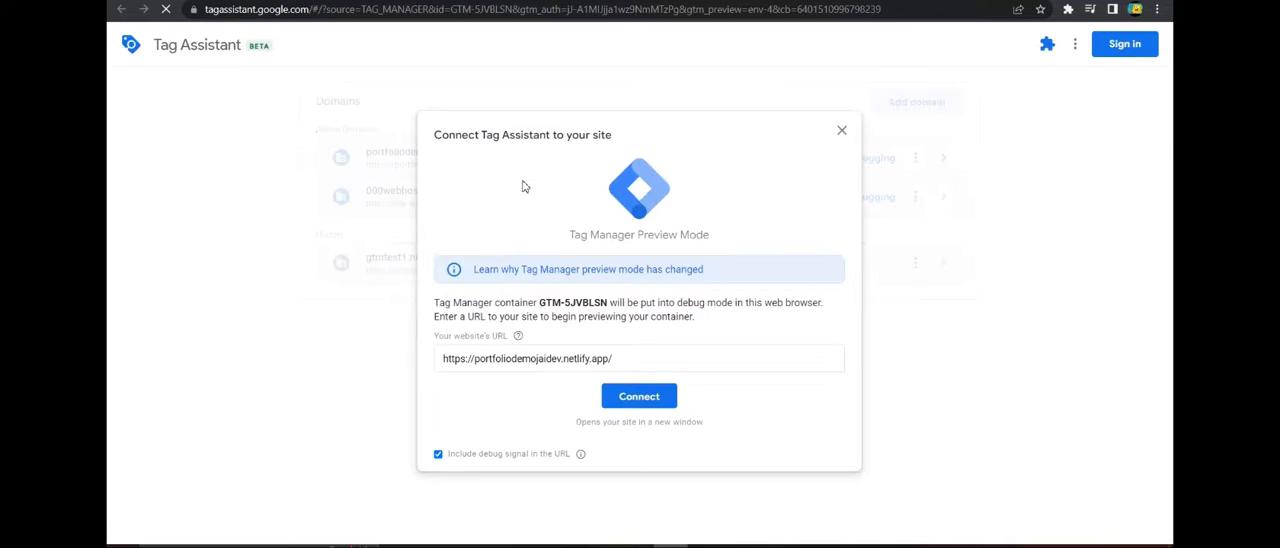
left_click(661, 405)
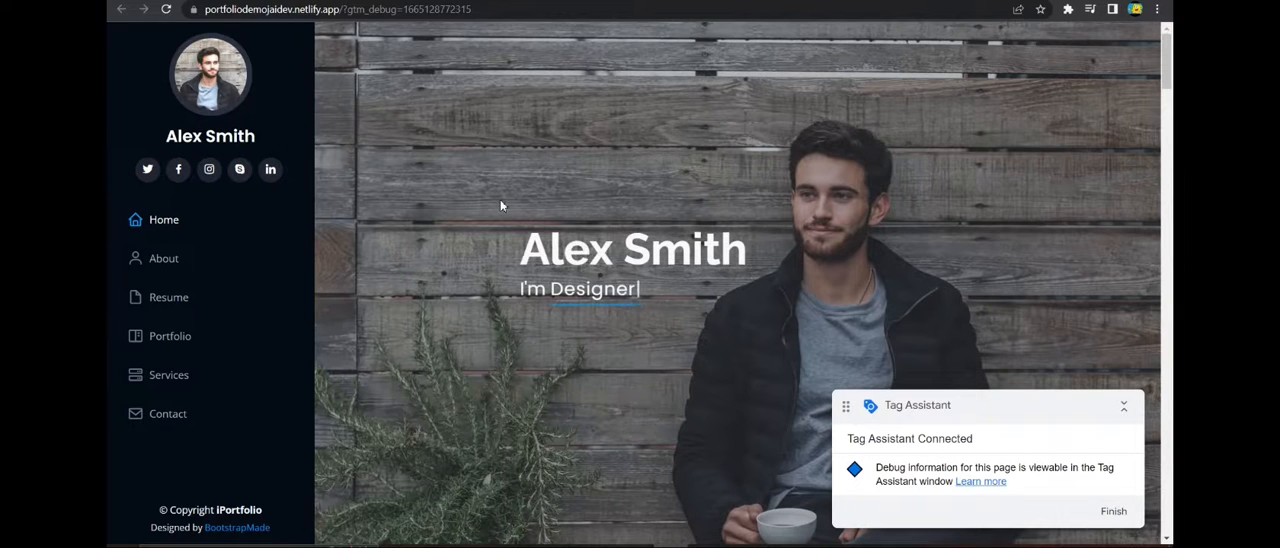
left_click_drag(521, 257, 748, 257)
left_click(490, 257)
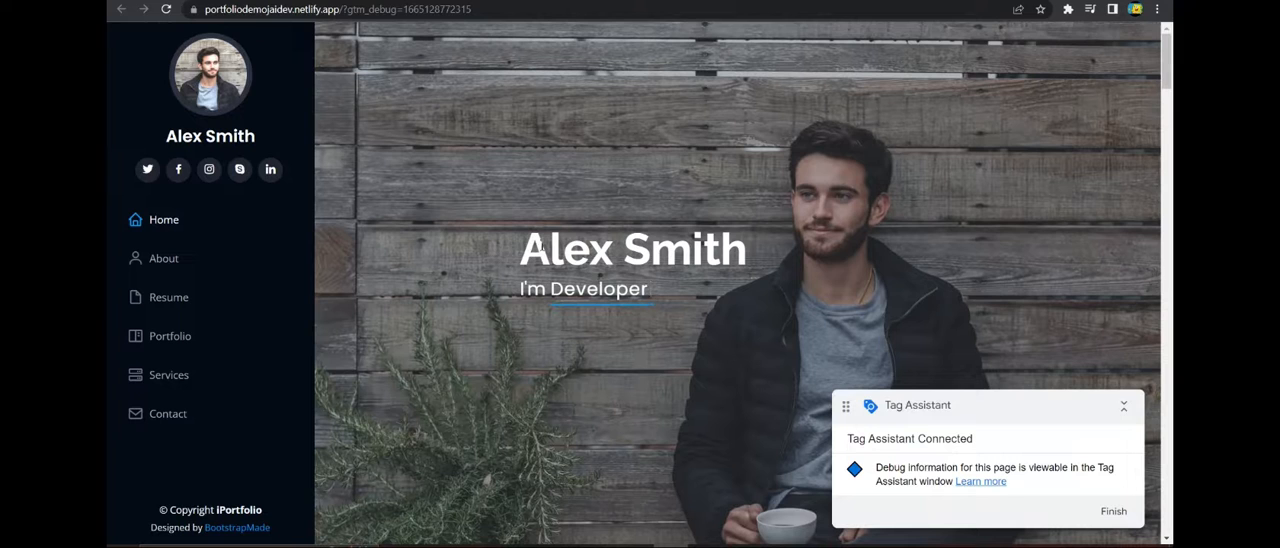
left_click(330, 1)
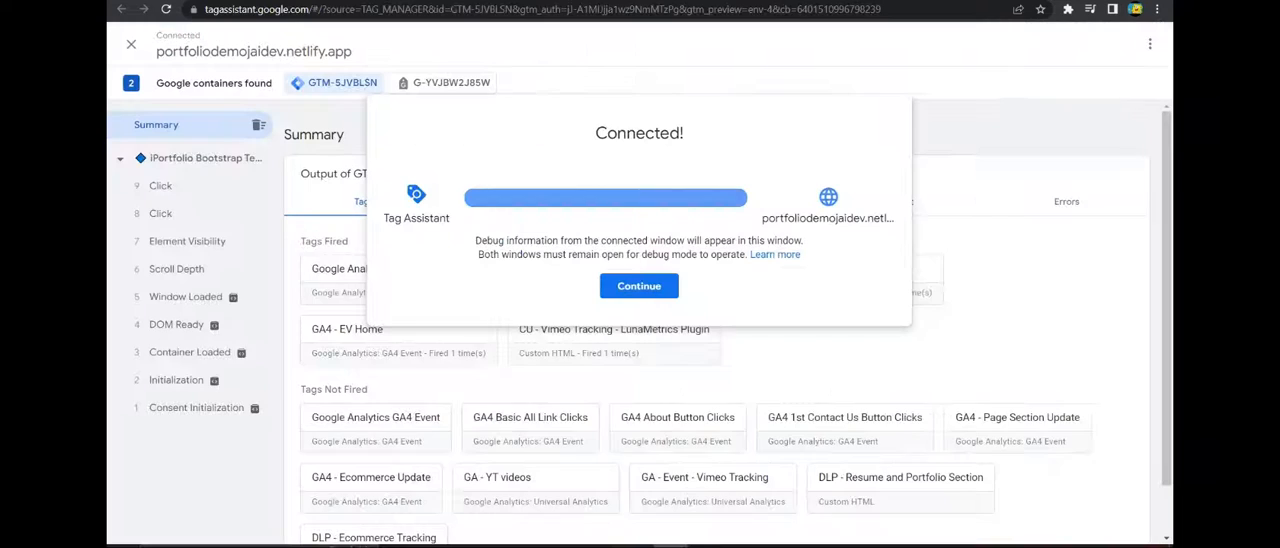
left_click(650, 292)
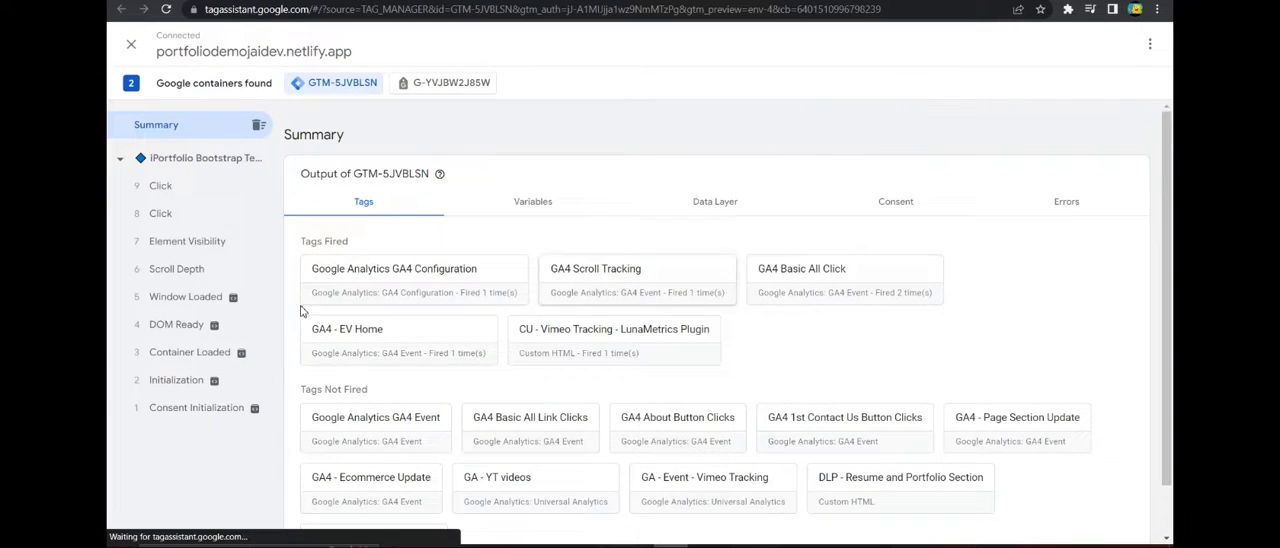
Open the Element Visibility event and inspect the GA4 - EV Home tag's properties and firing trigger.
left_click(145, 246)
scroll(355, 340, "down", 1)
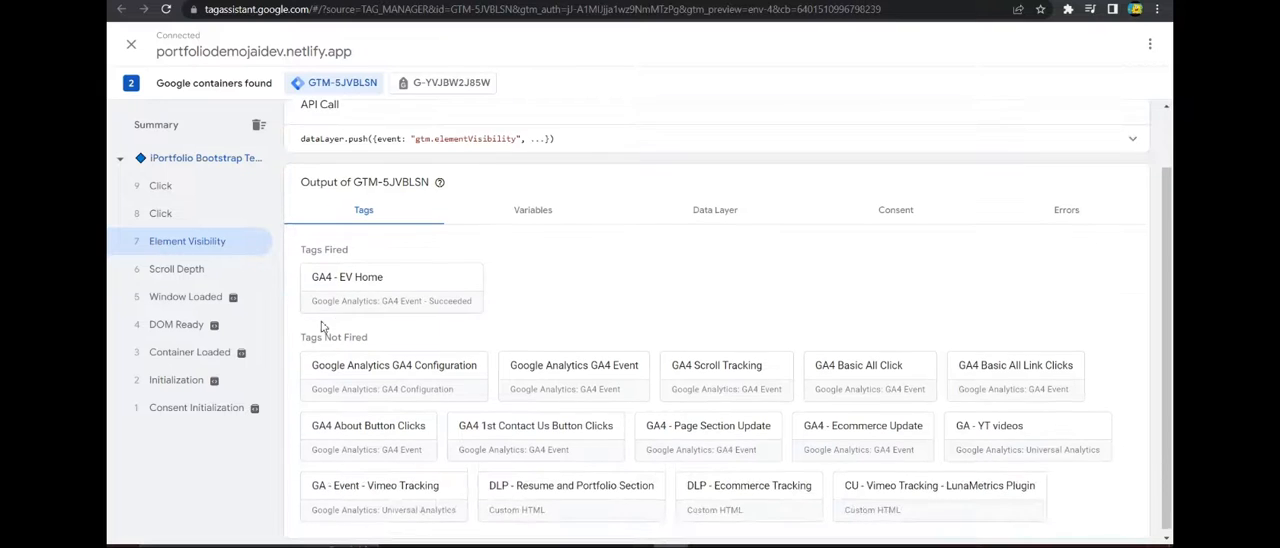
left_click(330, 290)
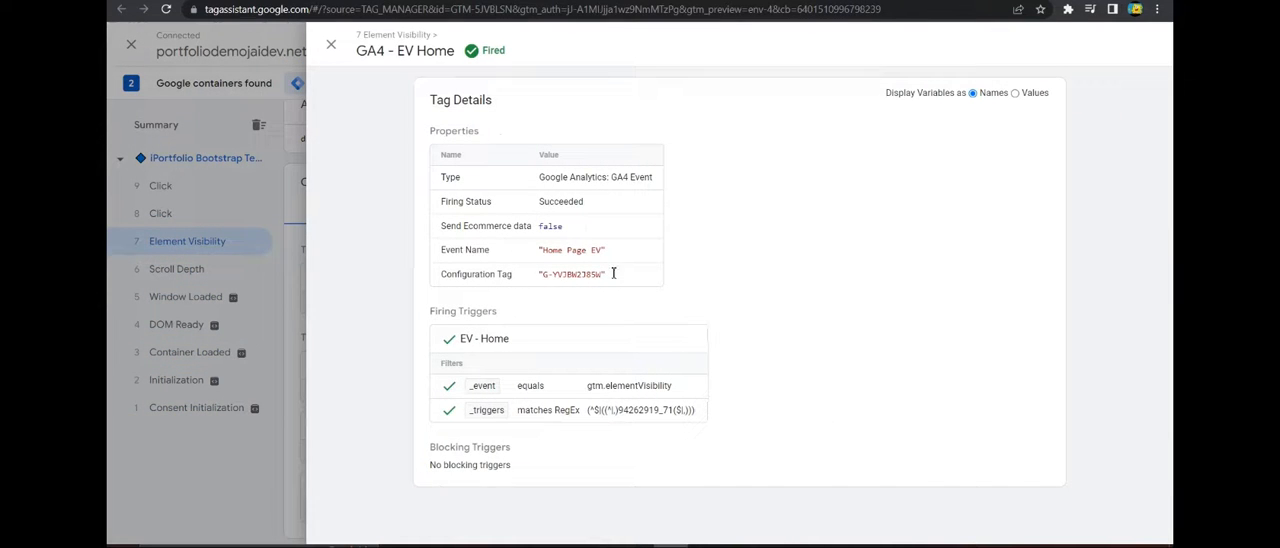
left_click(331, 44)
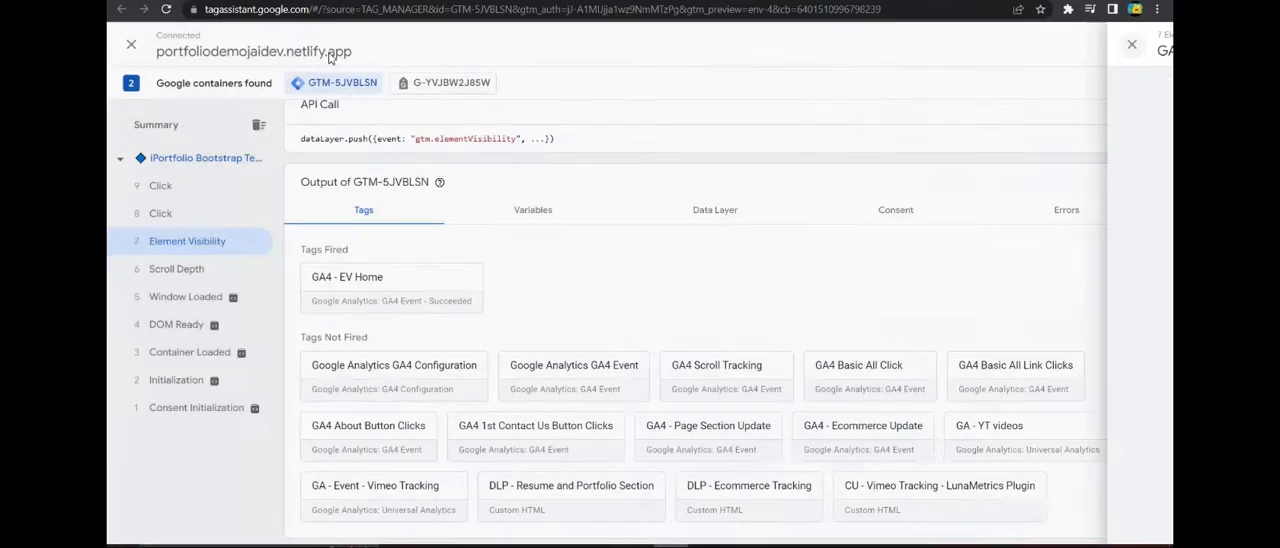
Review the Element Visibility event's variables and data layer values, and recheck its fired tags.
left_click(546, 209)
left_click(728, 210)
scroll(543, 228, "up", 1)
left_click(503, 286)
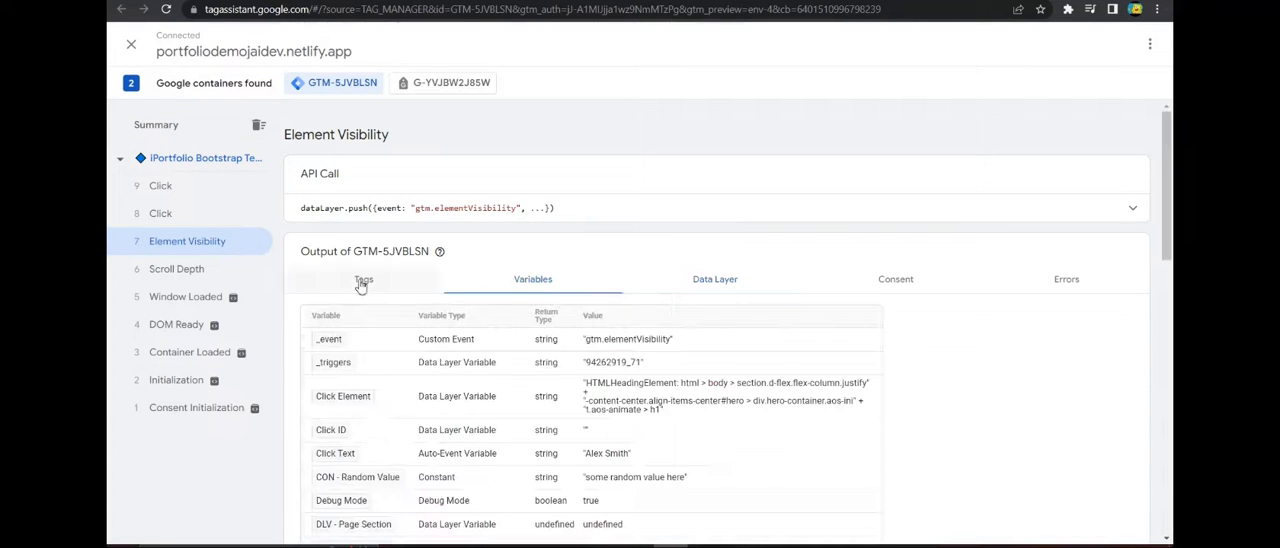
left_click(363, 281)
scroll(560, 286, "down", 1)
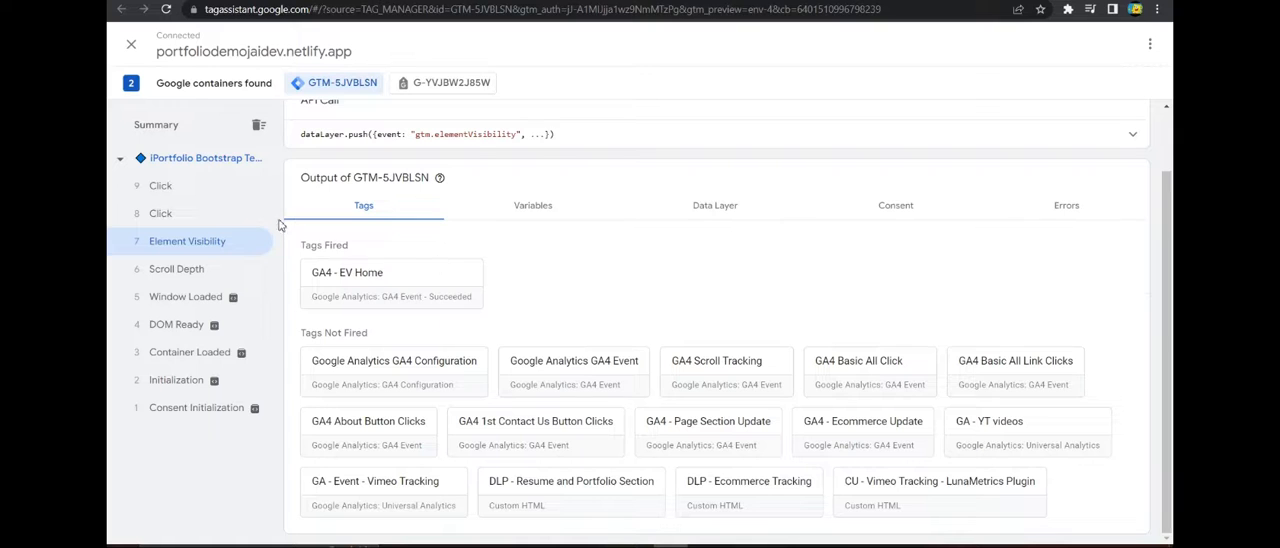
In Tag Manager, create another GA4 Event tag with the Google Analytics GA4 Configuration tag and the event name "EV About".
key("ctrl+shift+Tab")
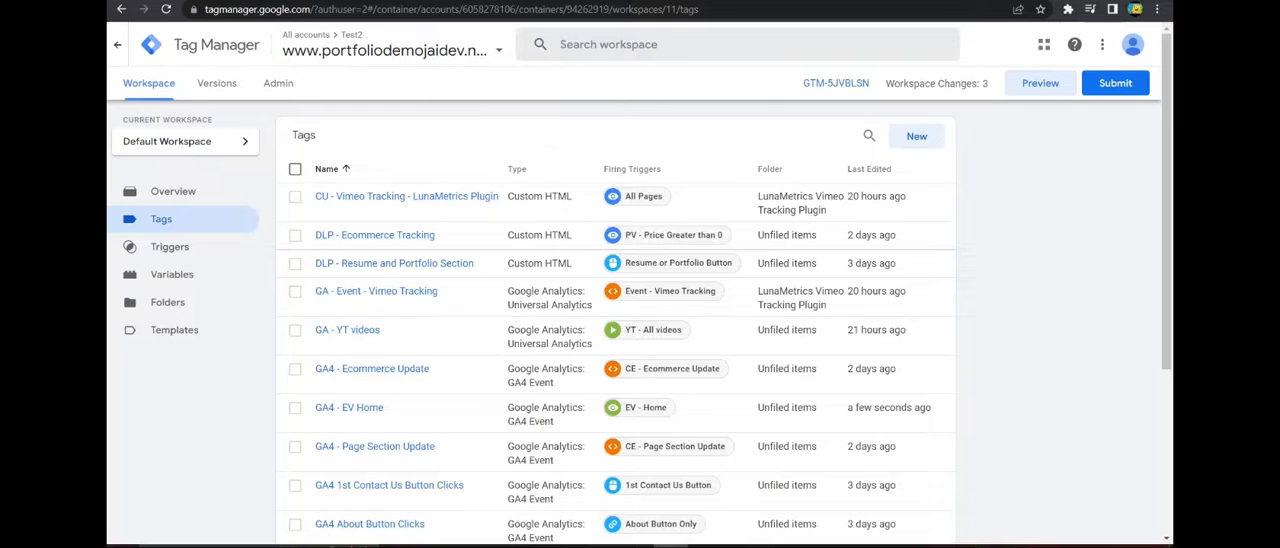
left_click(917, 137)
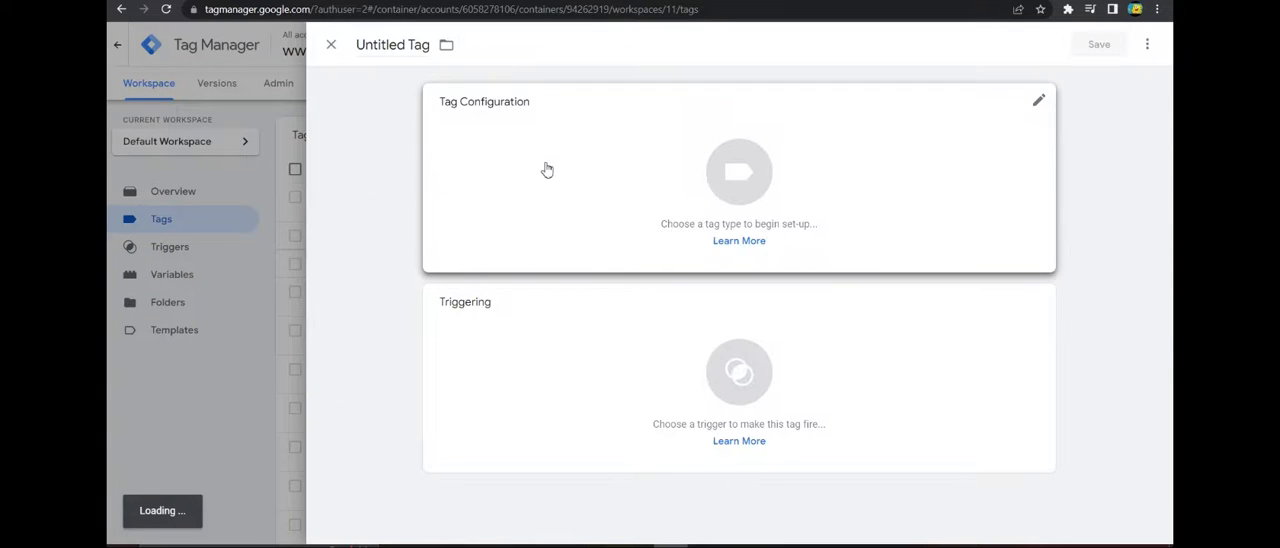
left_click(546, 170)
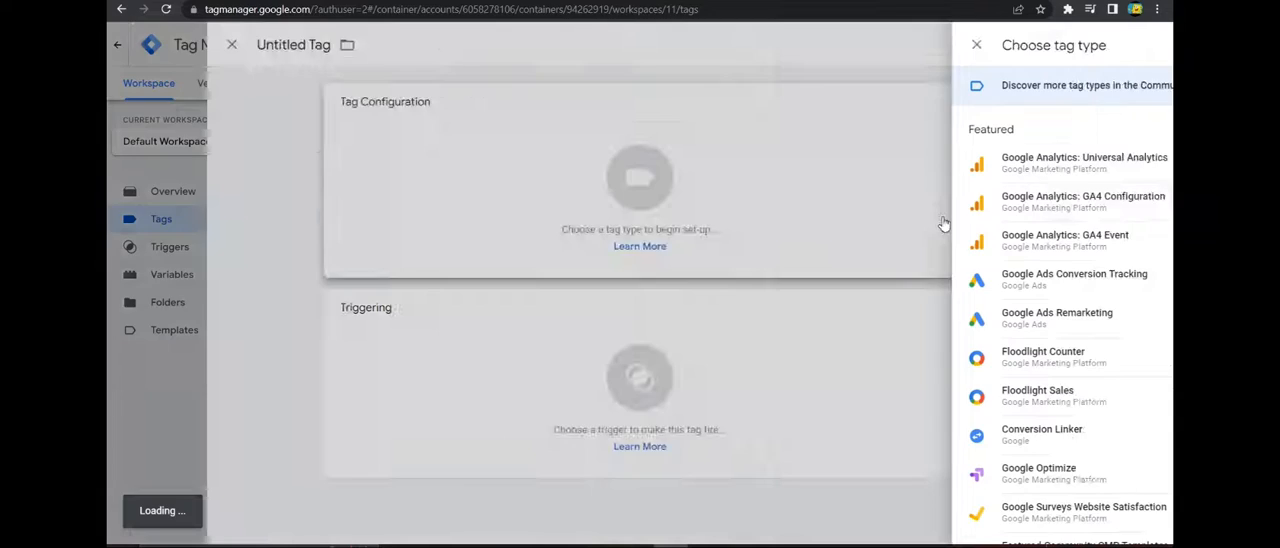
left_click(841, 238)
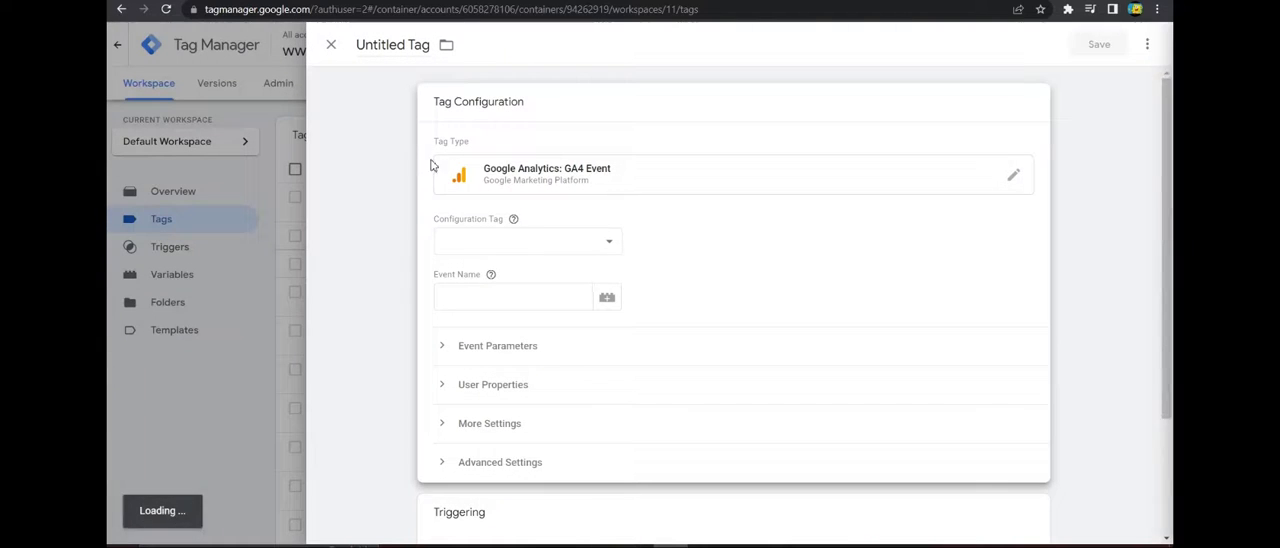
left_click(510, 243)
left_click(504, 288)
left_click(493, 300)
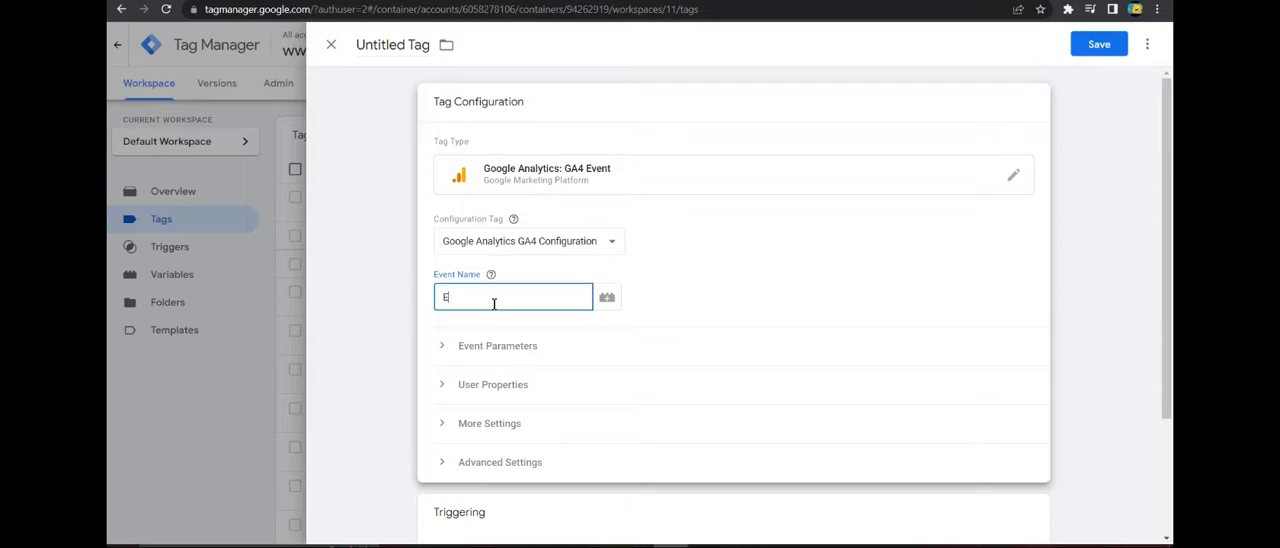
Name the new GA4 Event tag "GA4 - EV About".
left_click(359, 45)
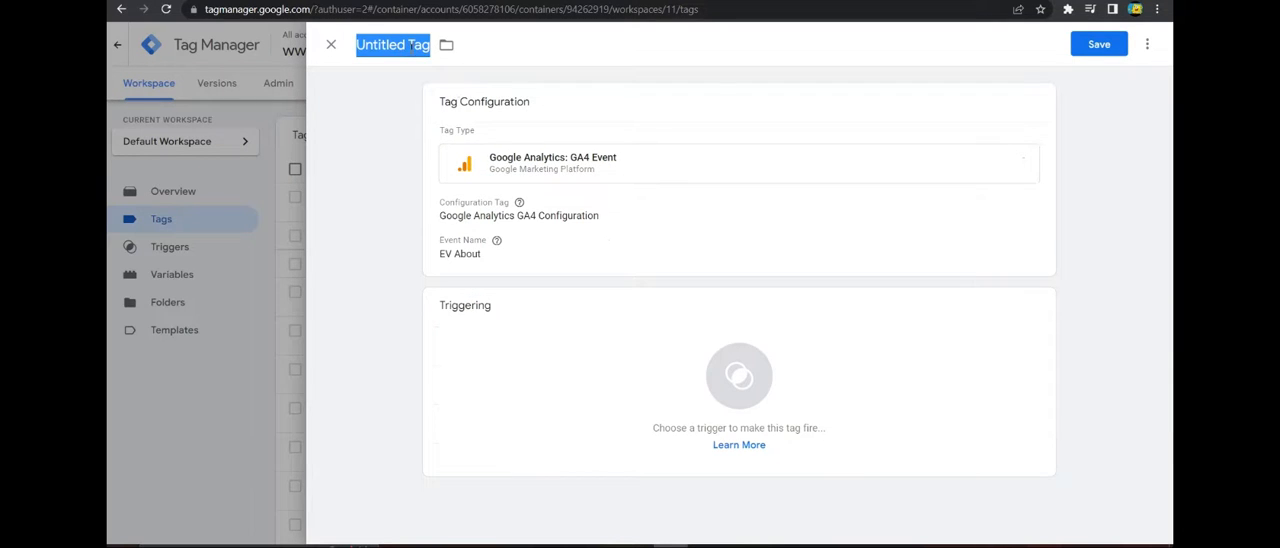
type("HA")
key("BackSpace")
key("BackSpace")
type("A")
key("BackSpace")
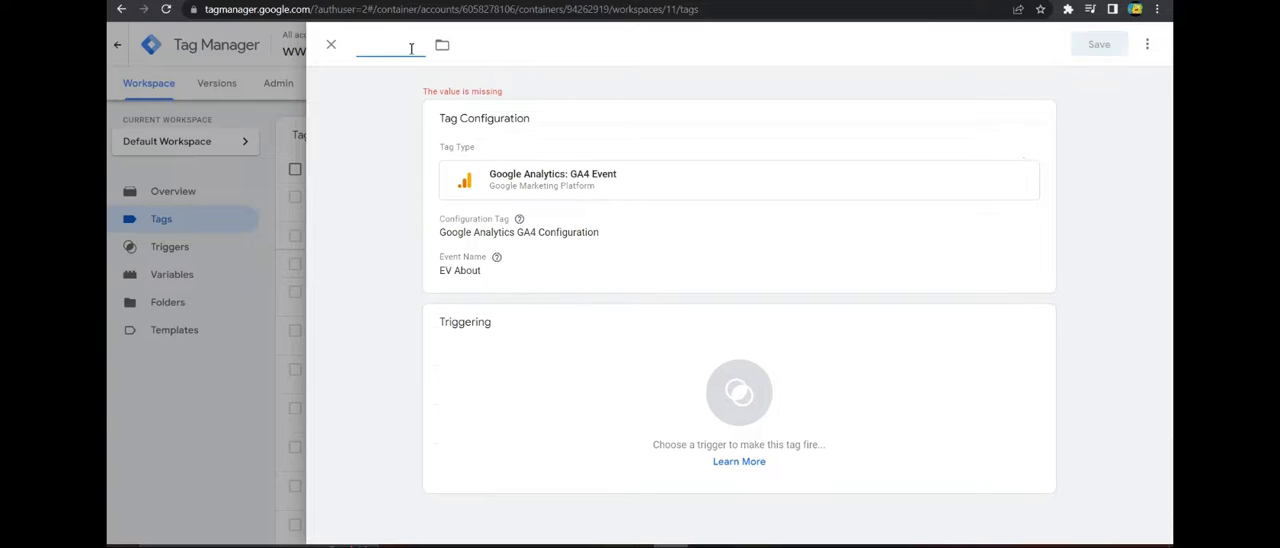
type("GA4 -")
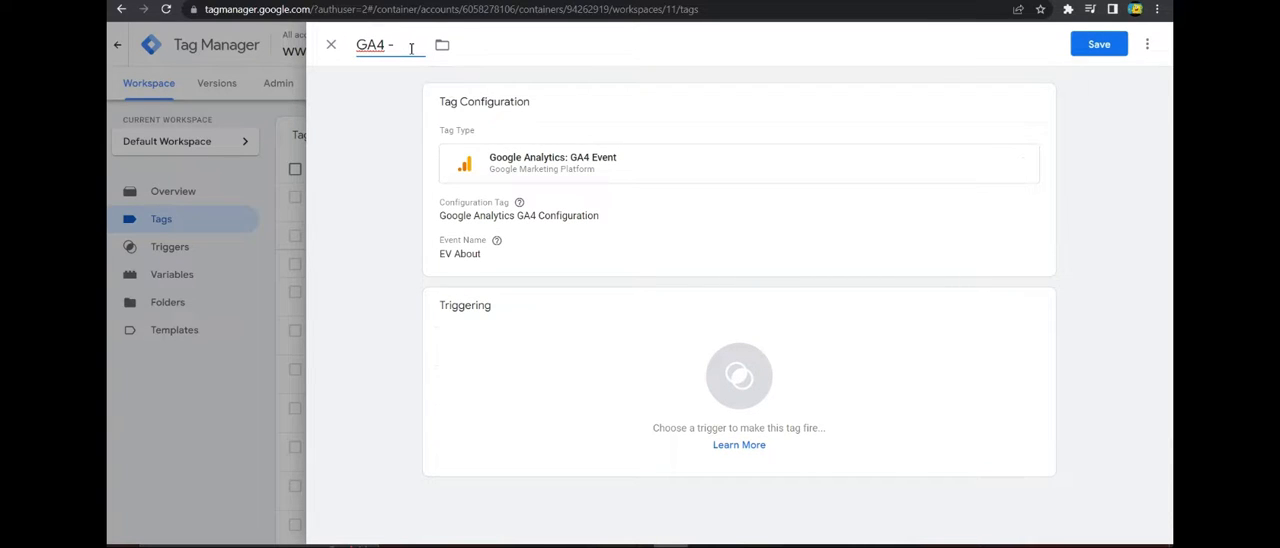
type(" EV About")
Assign the EV - About trigger to the GA4 - EV About tag and save the tag.
left_click(475, 320)
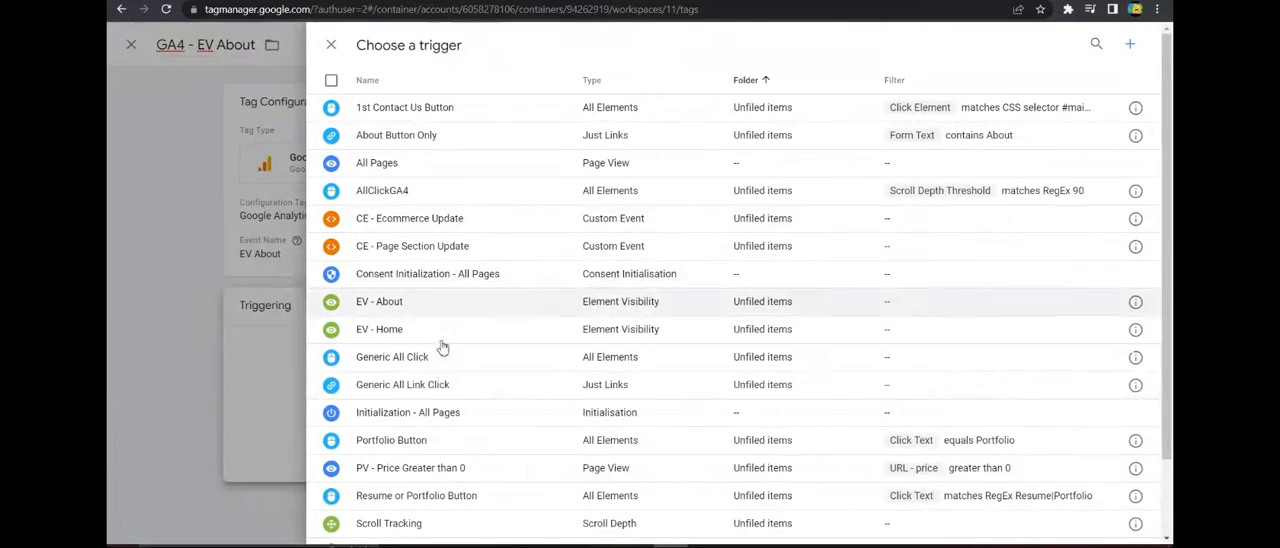
left_click(425, 300)
left_click(1098, 44)
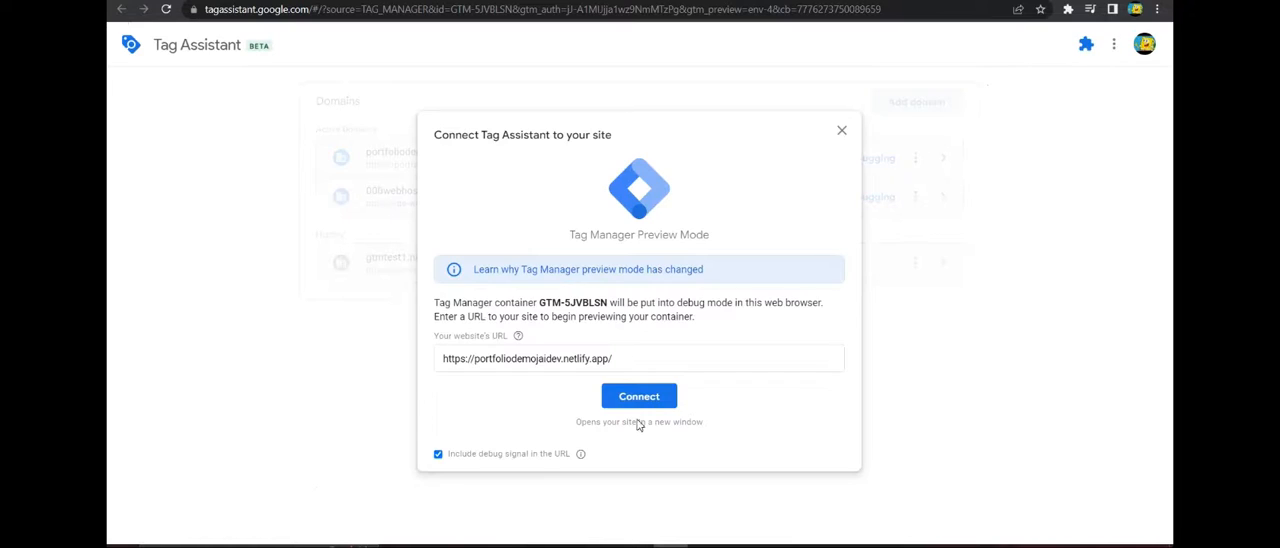
left_click(641, 400)
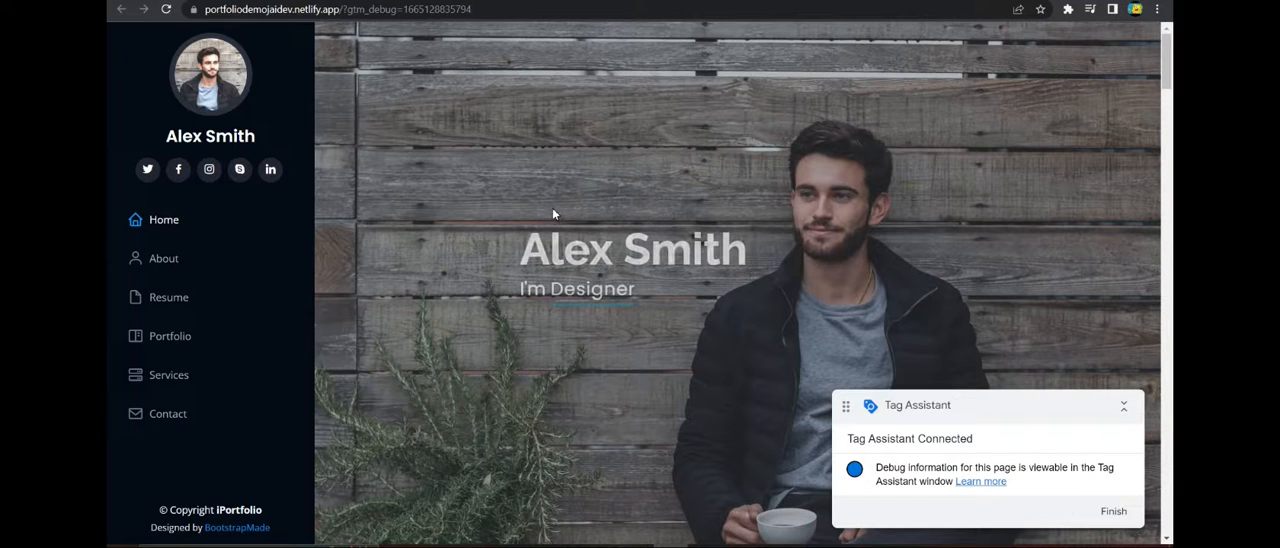
left_click_drag(522, 244, 722, 251)
left_click(748, 253)
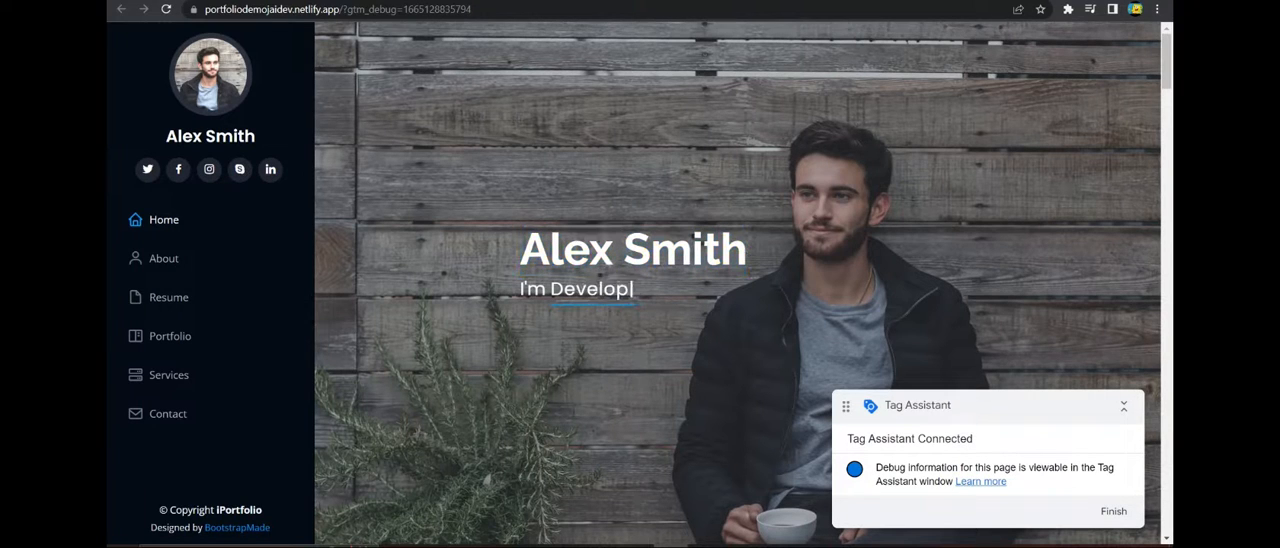
left_click(190, 1)
left_click(640, 286)
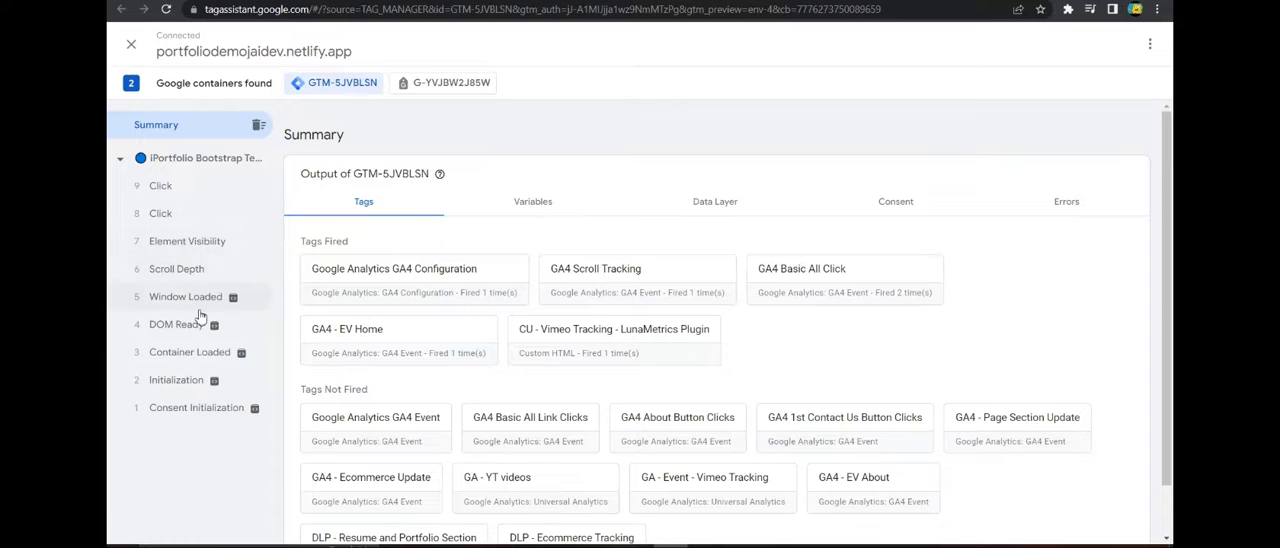
left_click(178, 243)
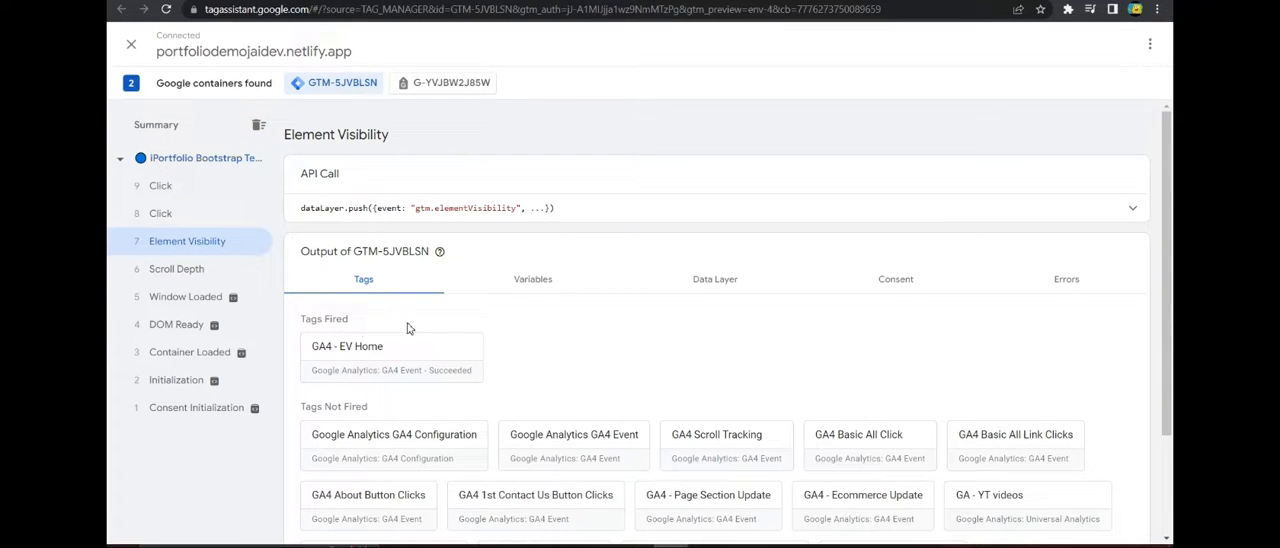
left_click(187, 129)
On the previewed site, highlight the "UI/UX Designer & Web Developer." heading in the About section and return to Tag Assistant.
left_click(680, 1)
scroll(614, 284, "down", 7)
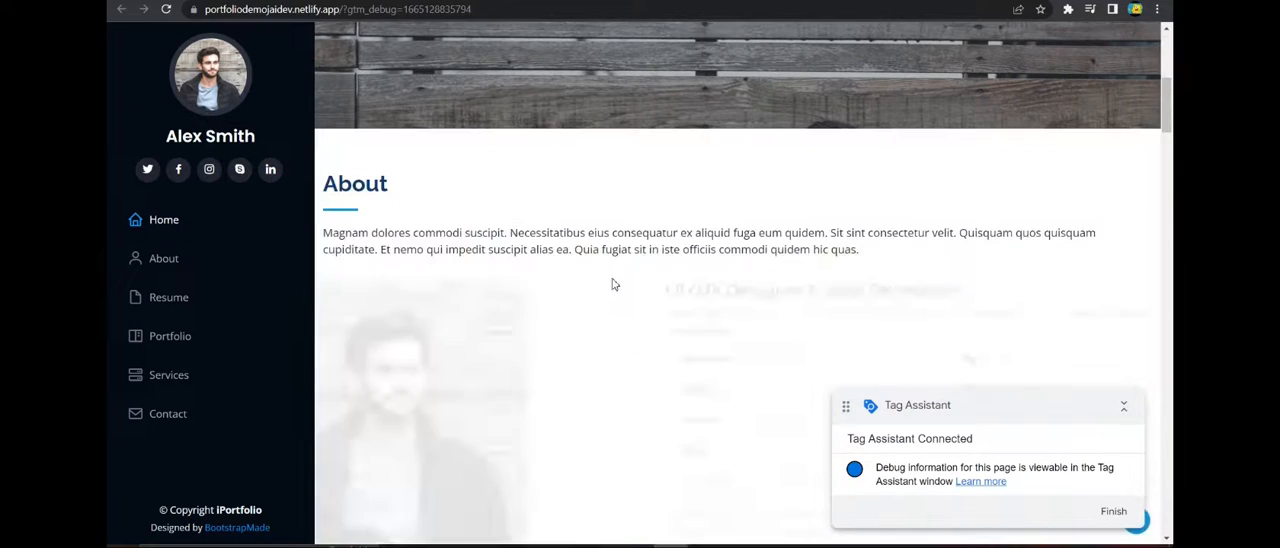
scroll(614, 284, "down", 2)
left_click_drag(606, 151, 903, 153)
left_click(843, 217)
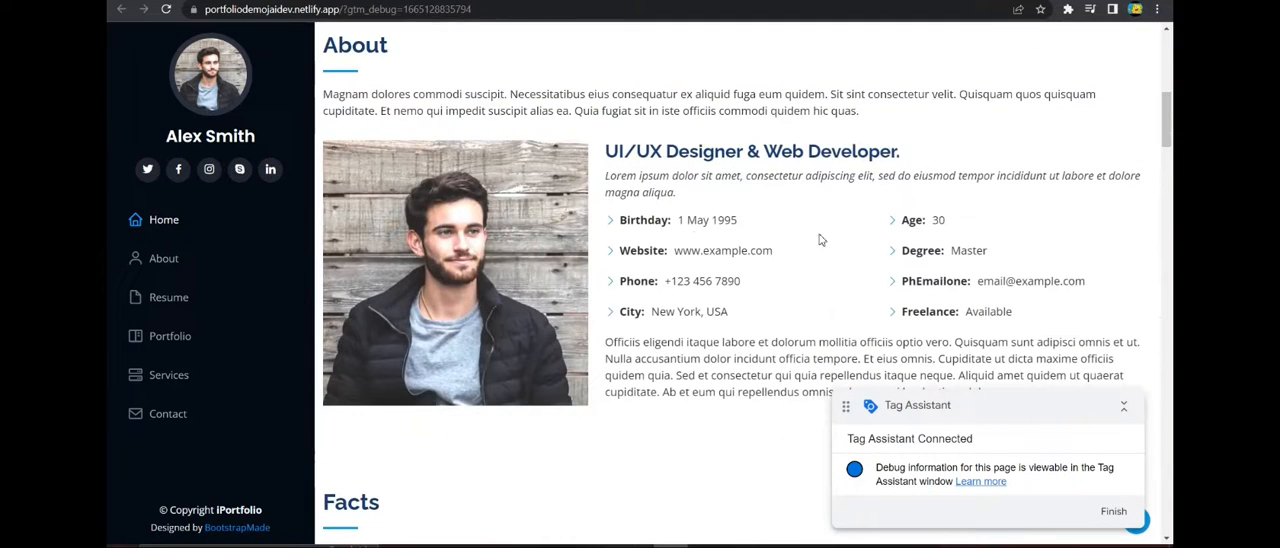
left_click(560, 1)
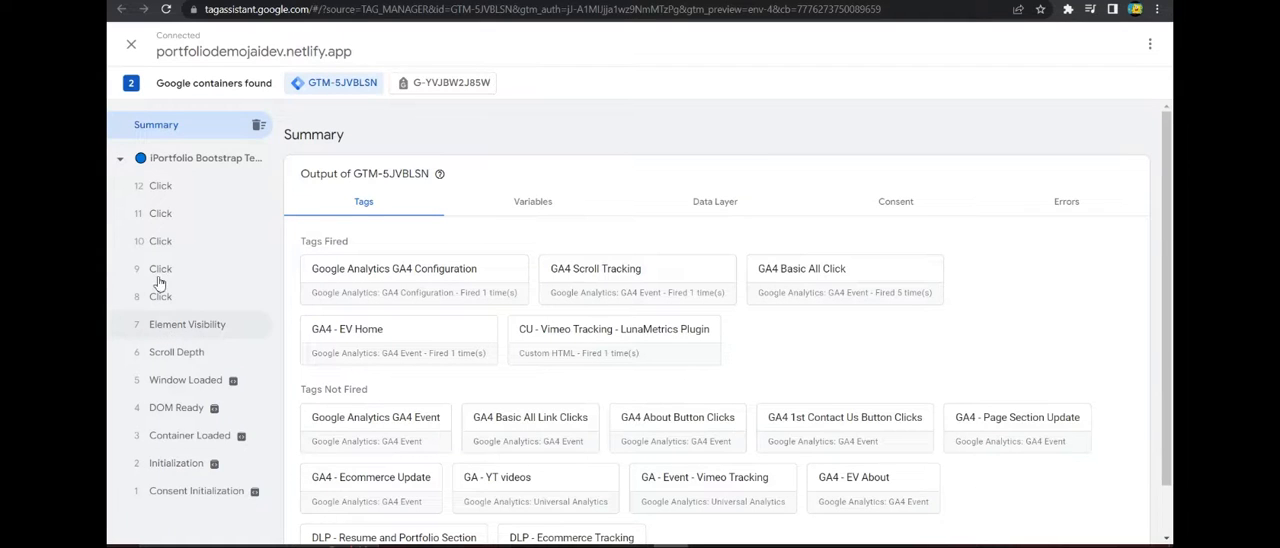
Review the Element Visibility event and the recorded Click events in Tag Assistant, then return to the summary.
left_click(188, 334)
left_click(205, 185)
left_click(198, 213)
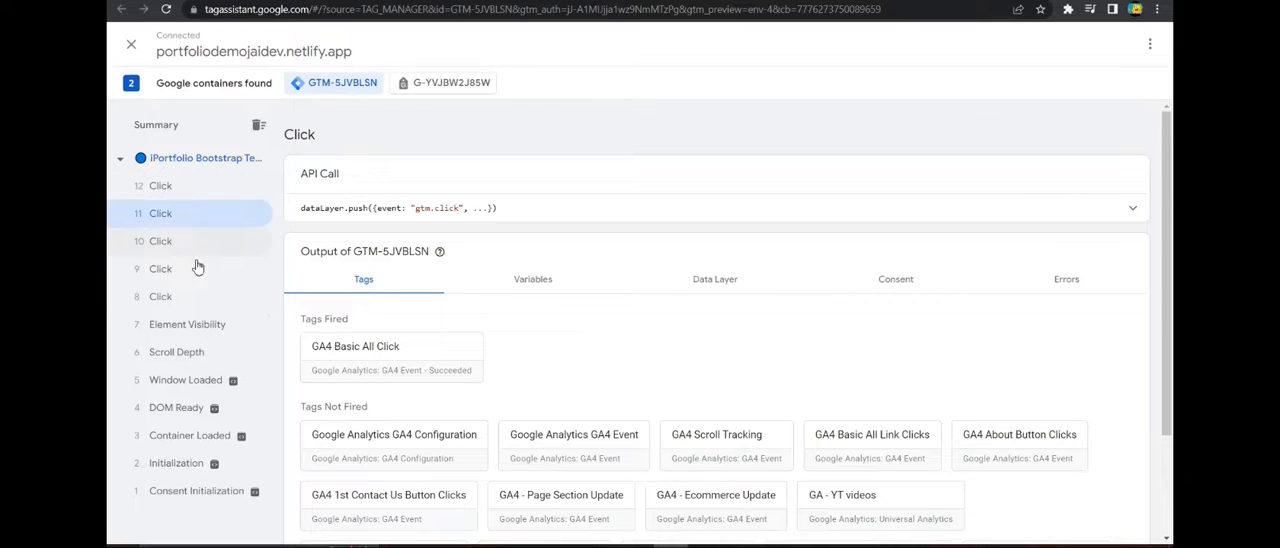
left_click(195, 241)
left_click(198, 296)
left_click(195, 269)
left_click(189, 186)
left_click(183, 127)
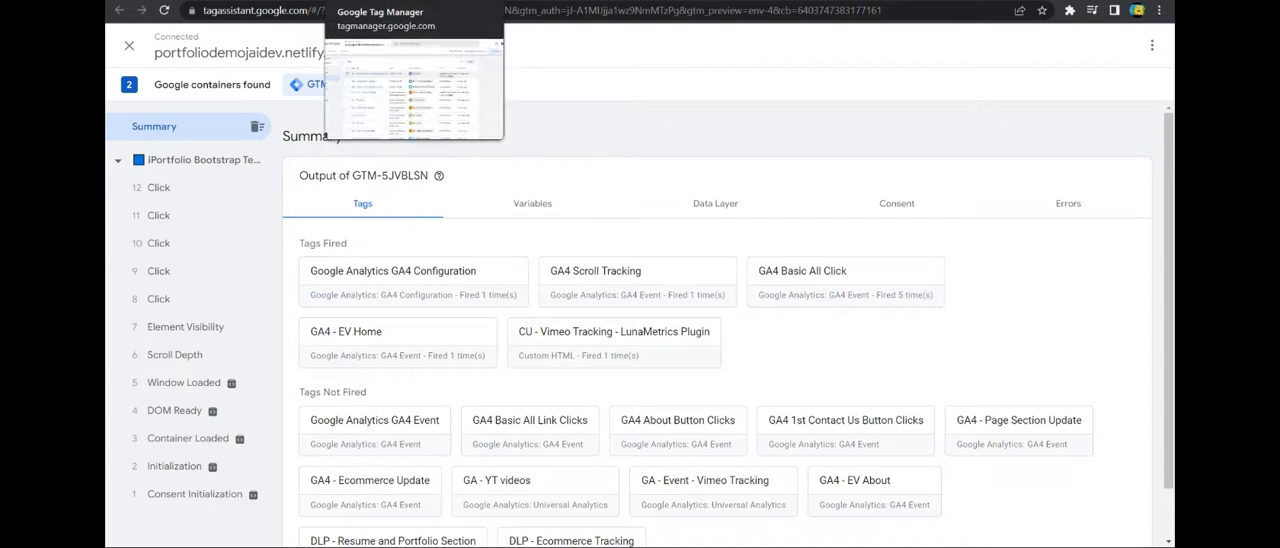
In Tag Manager, open the EV - About trigger used by the GA4 - EV About tag and edit its configuration.
left_click(400, 2)
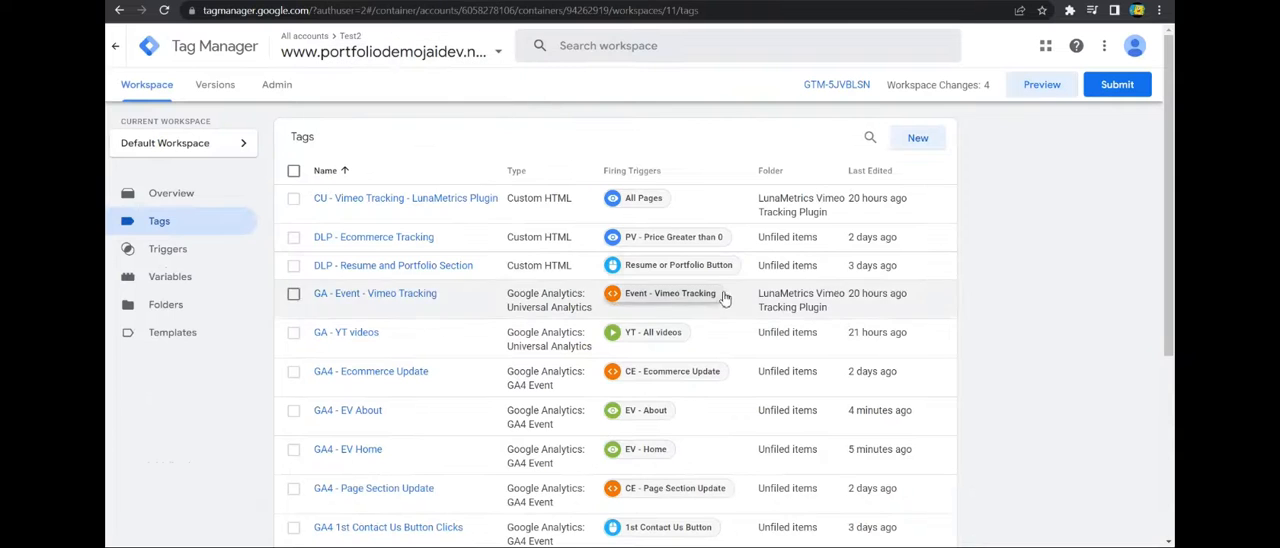
scroll(681, 296, "down", 2)
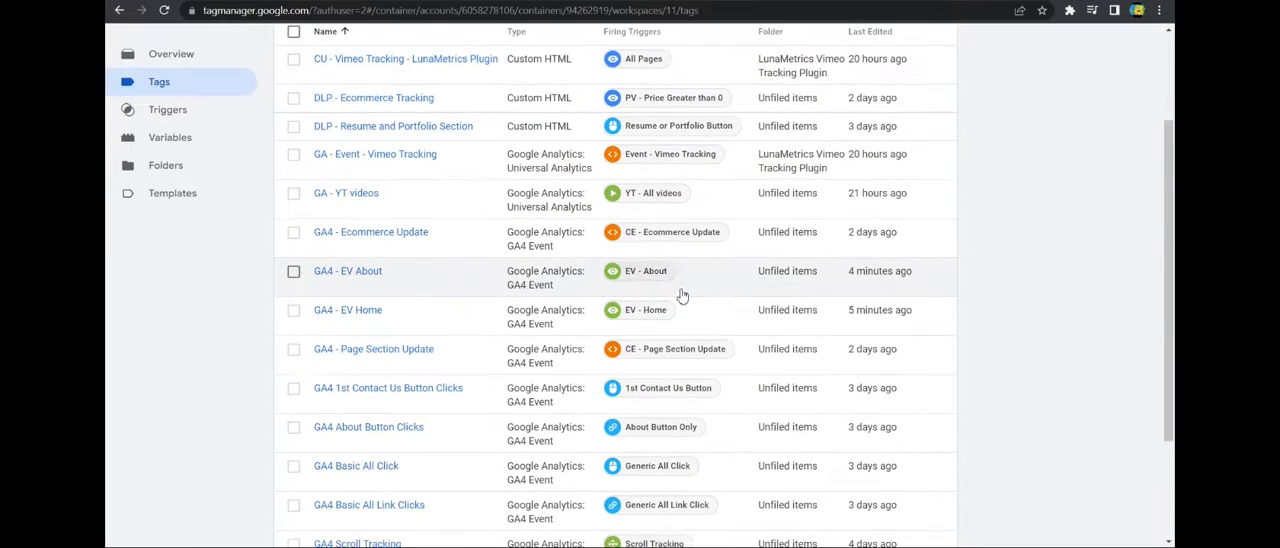
left_click(628, 272)
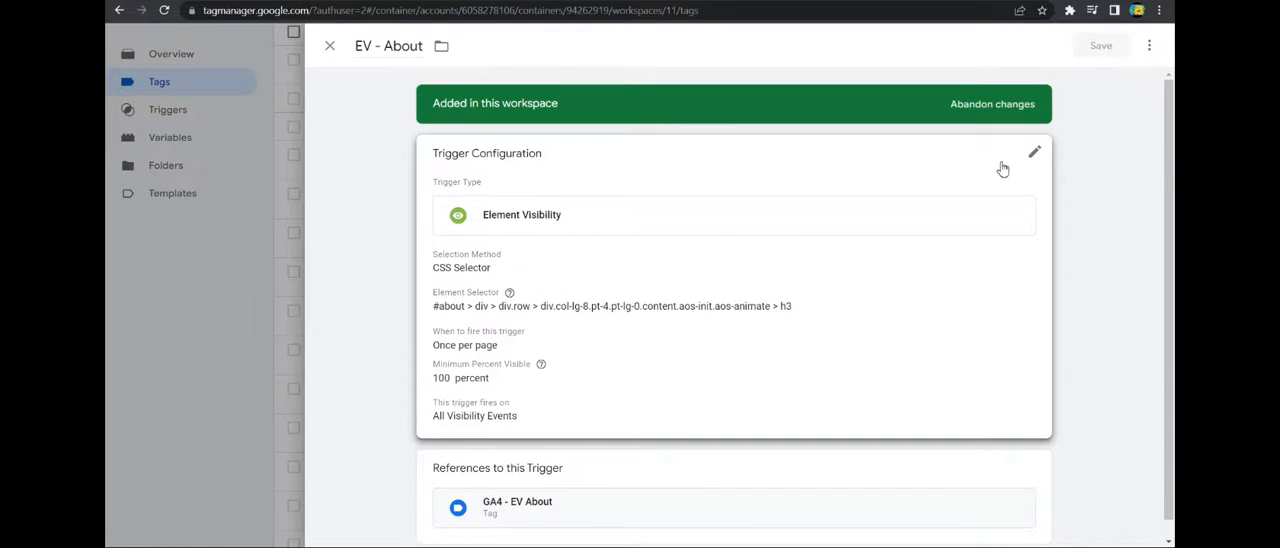
left_click(1000, 166)
scroll(670, 350, "down", 3)
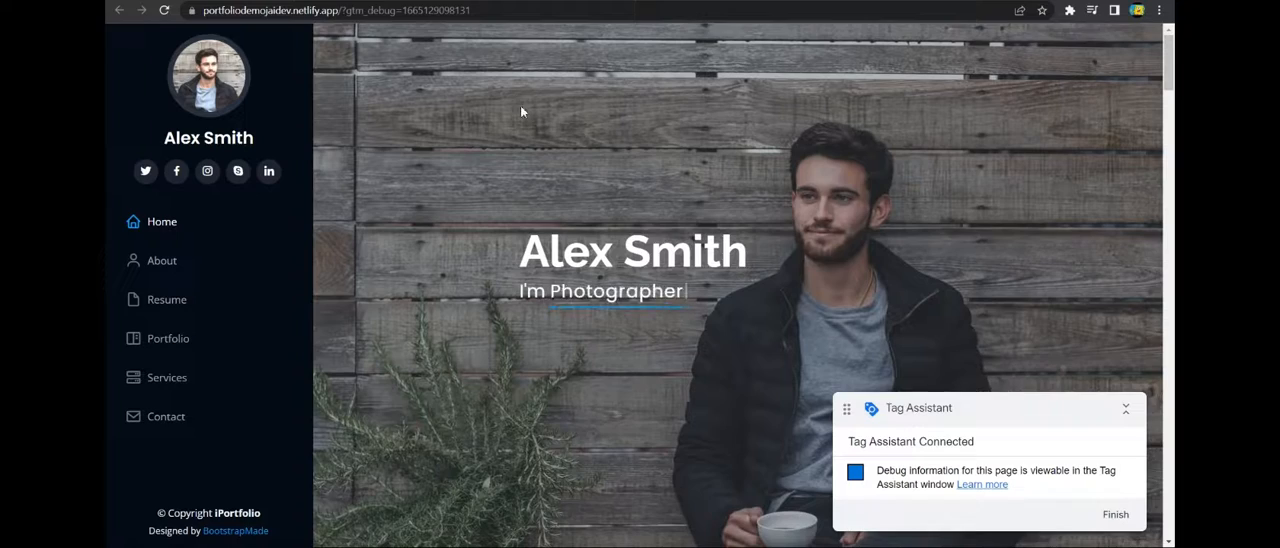
On the previewed site, examine the hero and About sections, highlight the About subheading and reload the page to watch its content load.
scroll(521, 112, "down", 5)
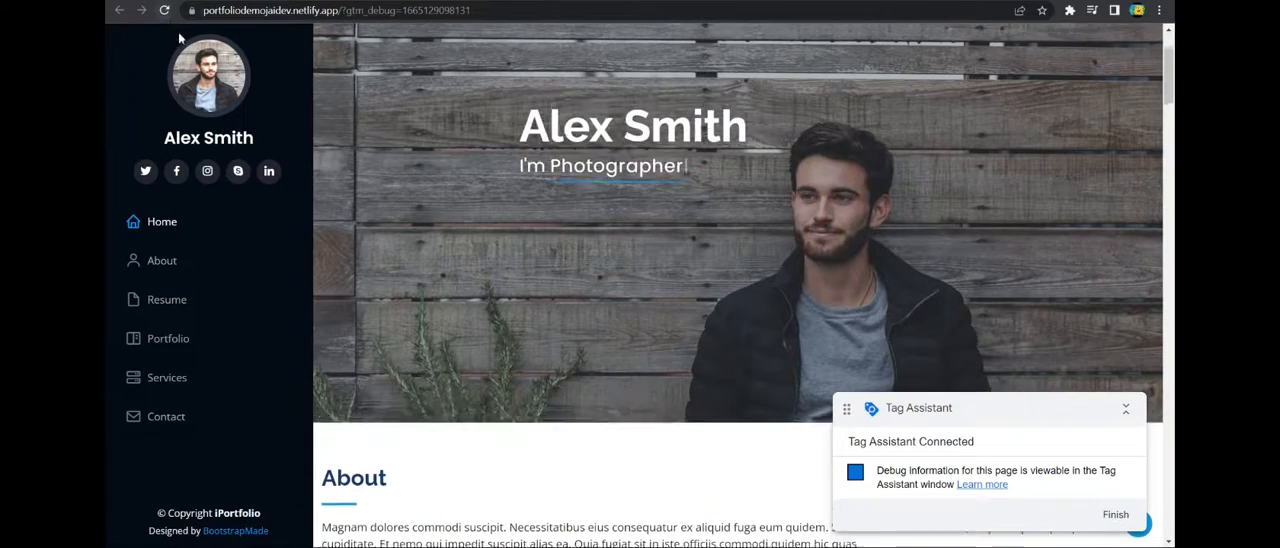
scroll(545, 155, "up", 5)
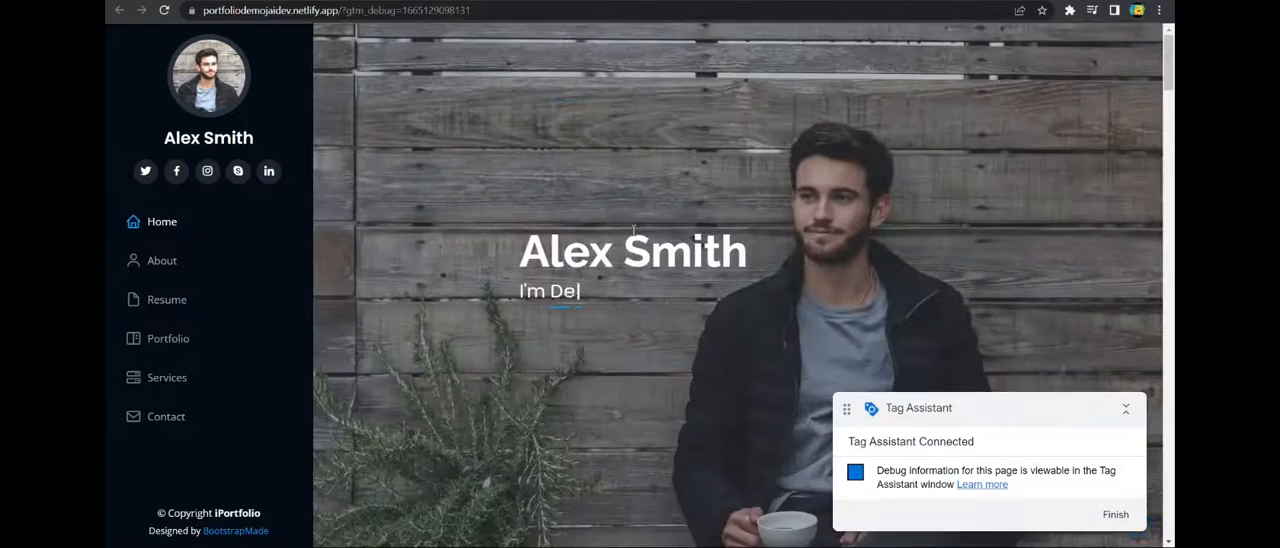
scroll(600, 165, "down", 5)
left_click_drag(609, 153, 902, 155)
left_click(709, 157)
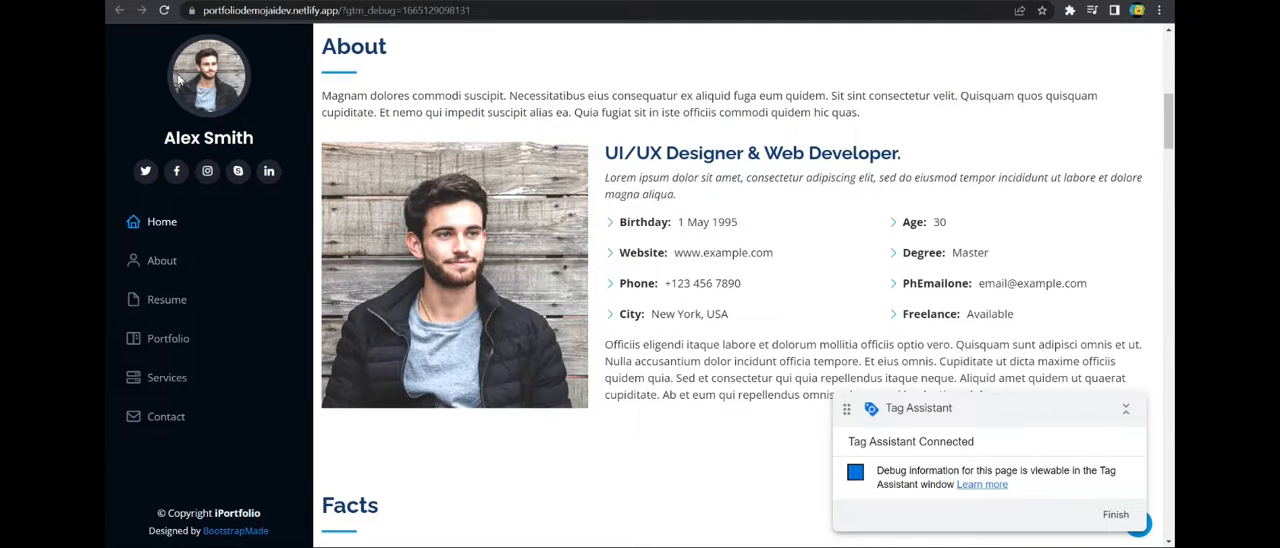
key("F5")
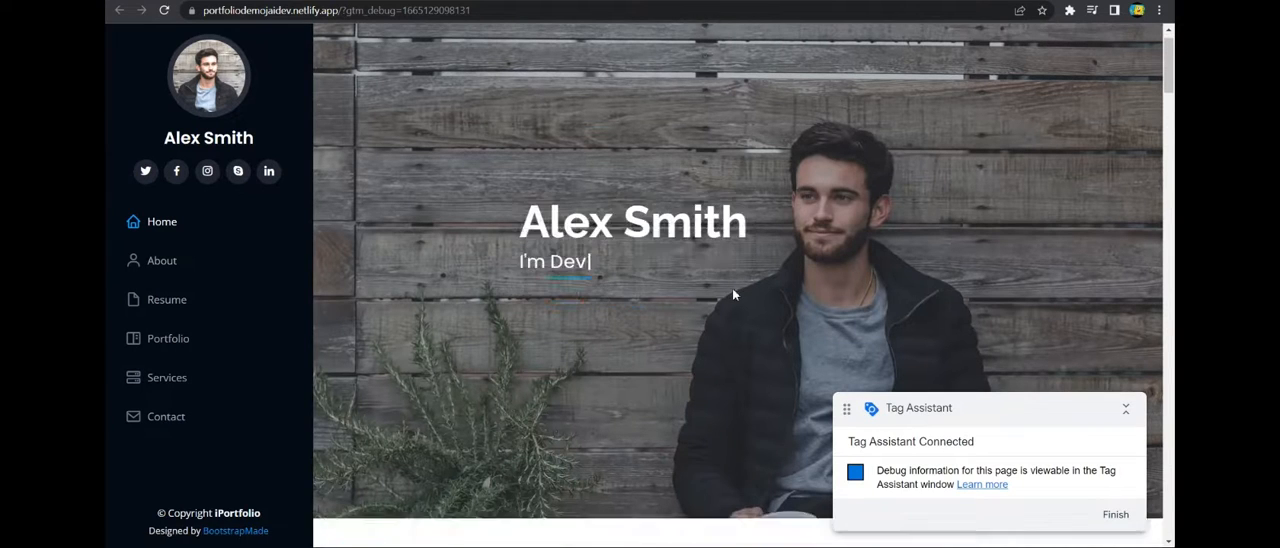
scroll(733, 295, "down", 5)
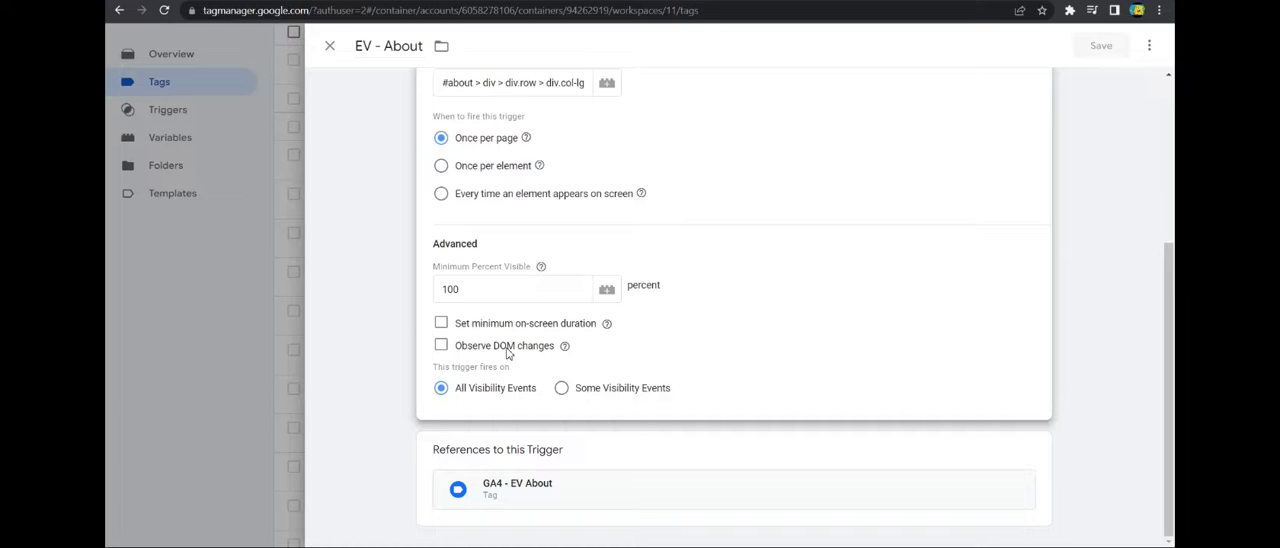
Enable Observe DOM changes for the EV - About trigger and save it.
left_click(443, 349)
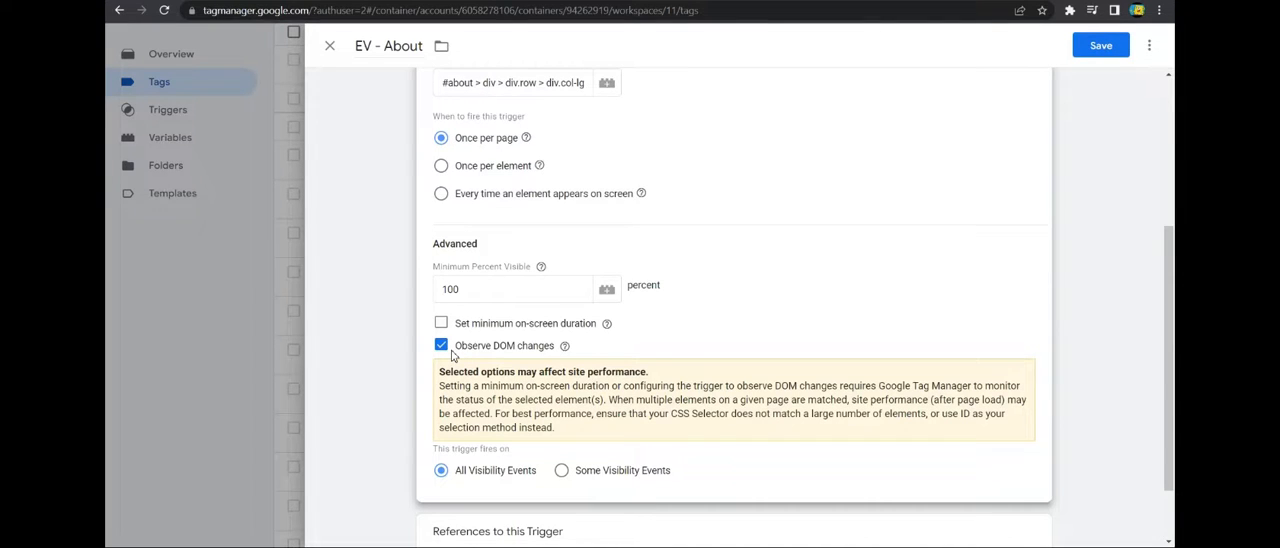
scroll(515, 267, "up", 2)
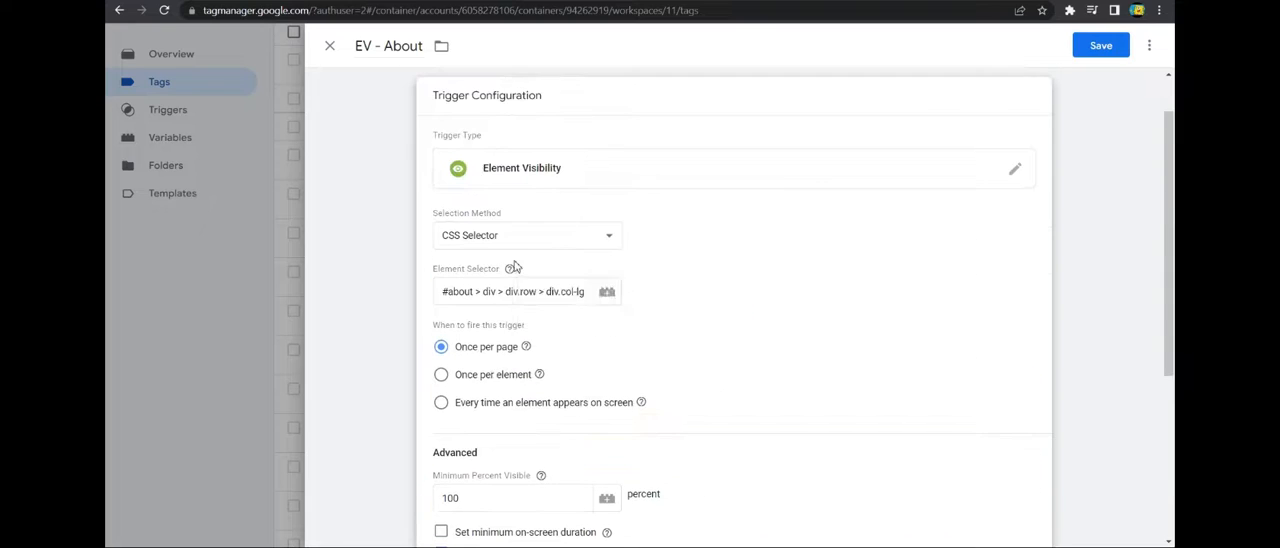
scroll(515, 267, "down", 2)
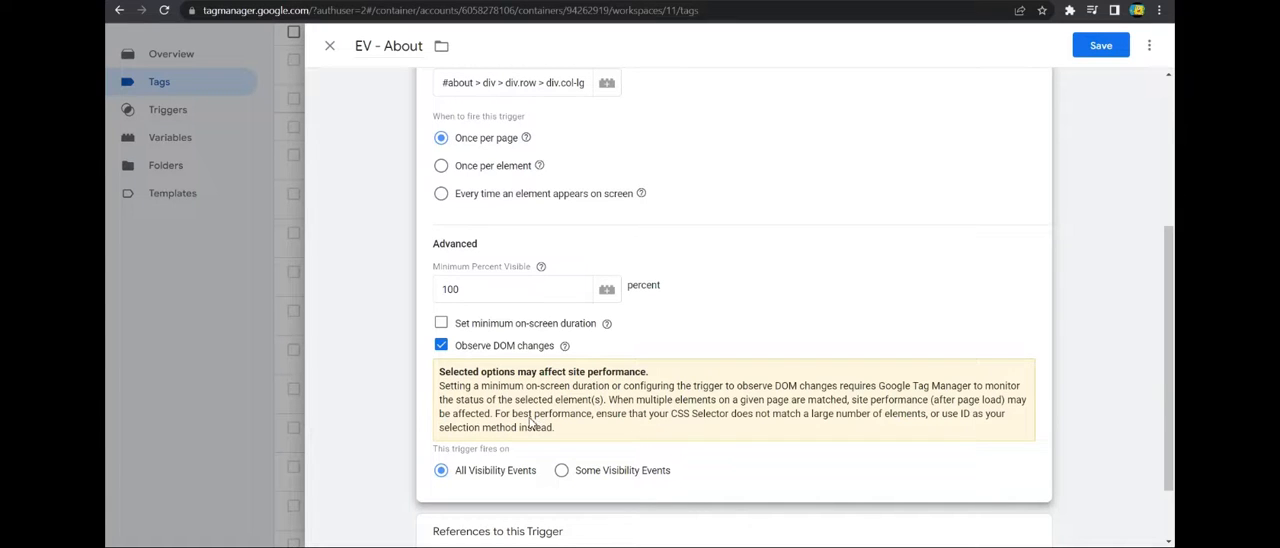
scroll(600, 378, "down", 2)
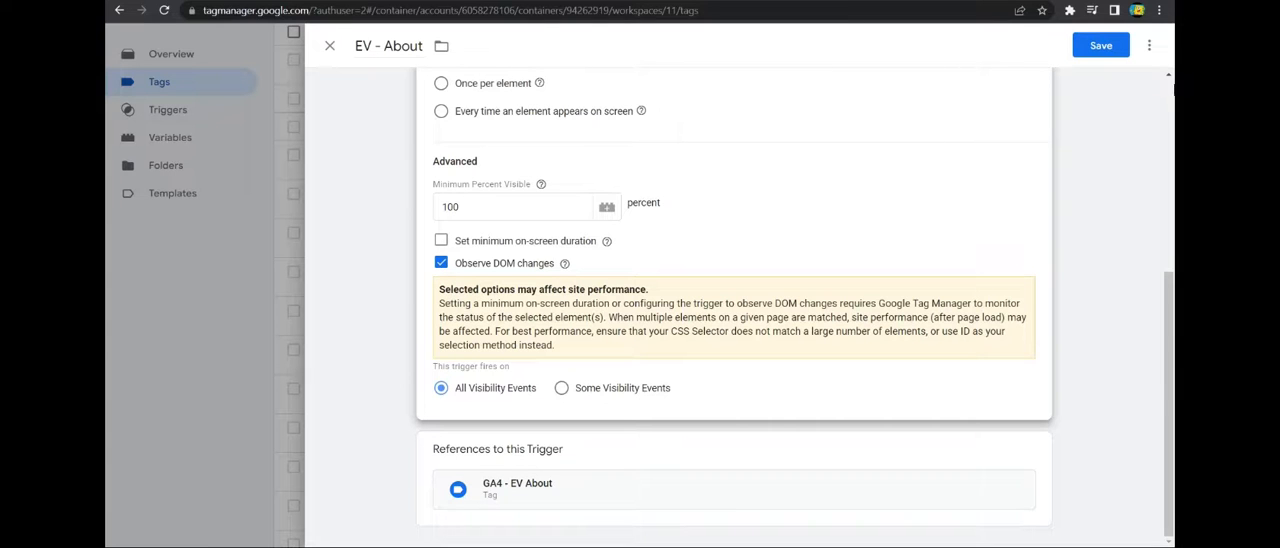
left_click(1117, 50)
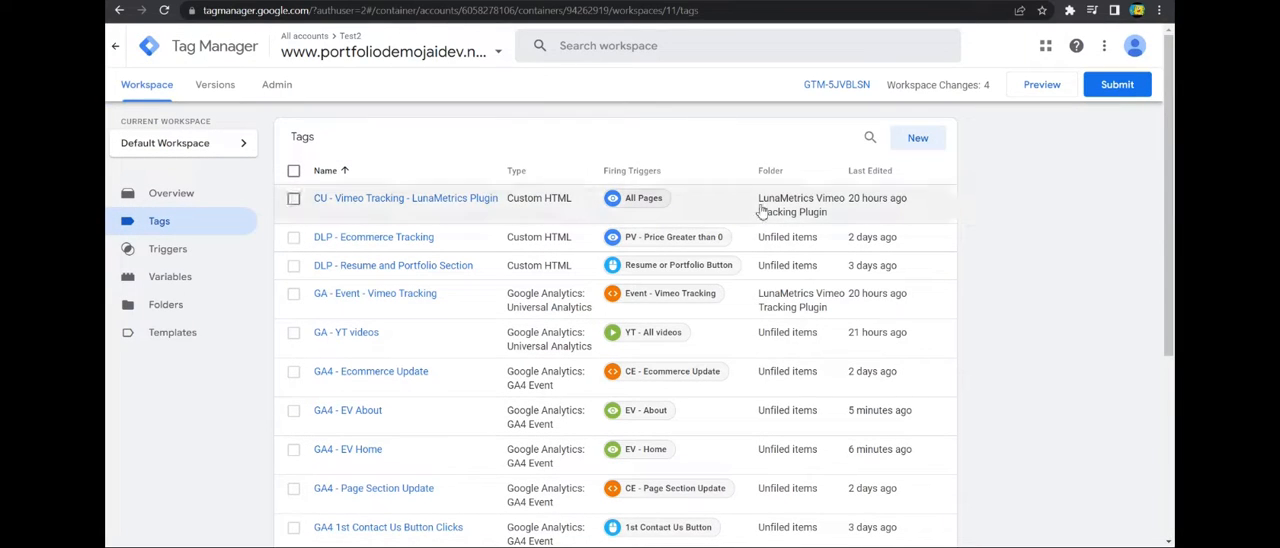
left_click(1042, 84)
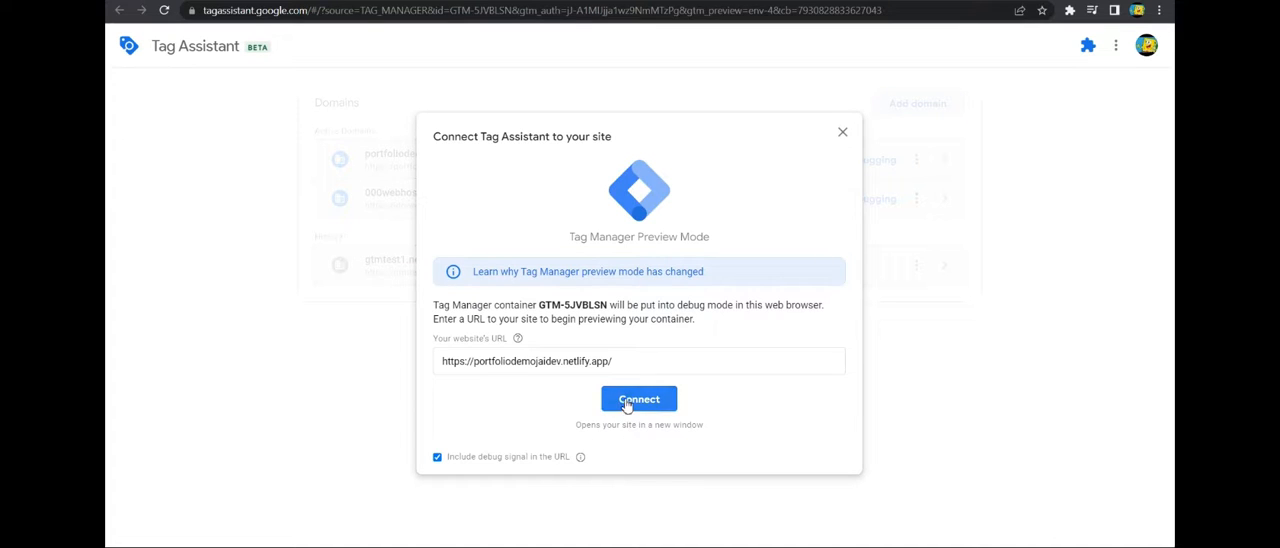
left_click(627, 402)
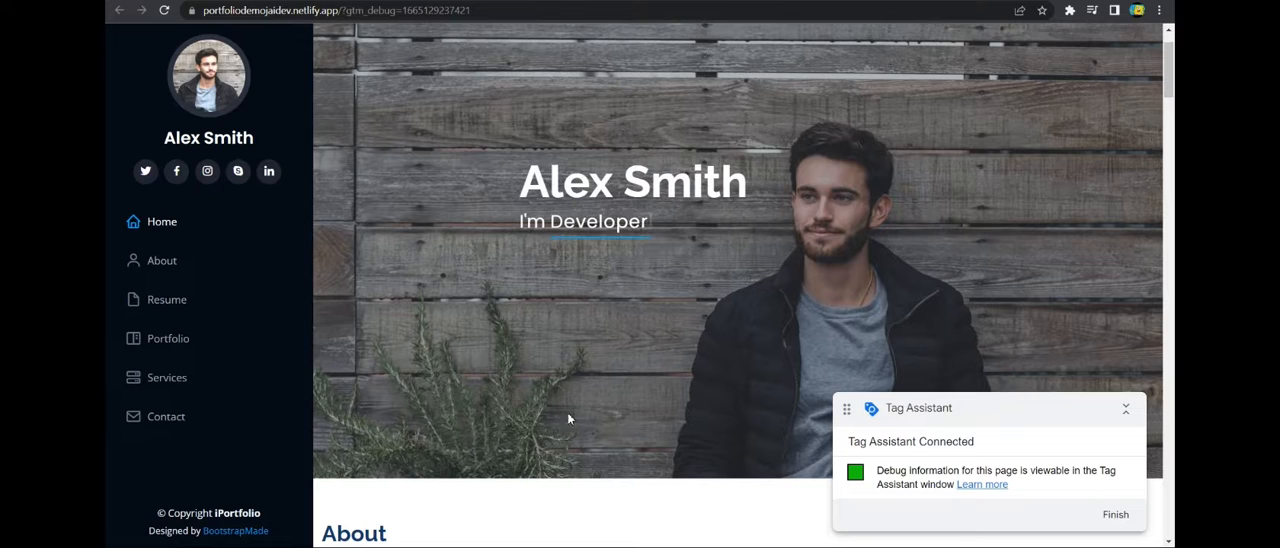
scroll(594, 394, "down", 5)
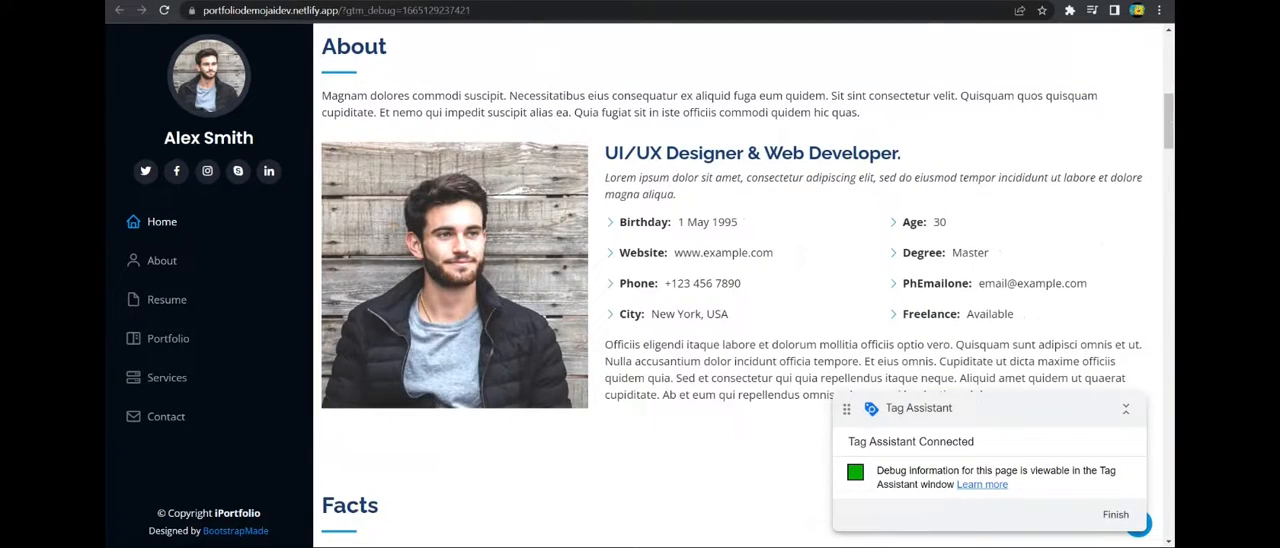
left_click(538, 2)
left_click(623, 296)
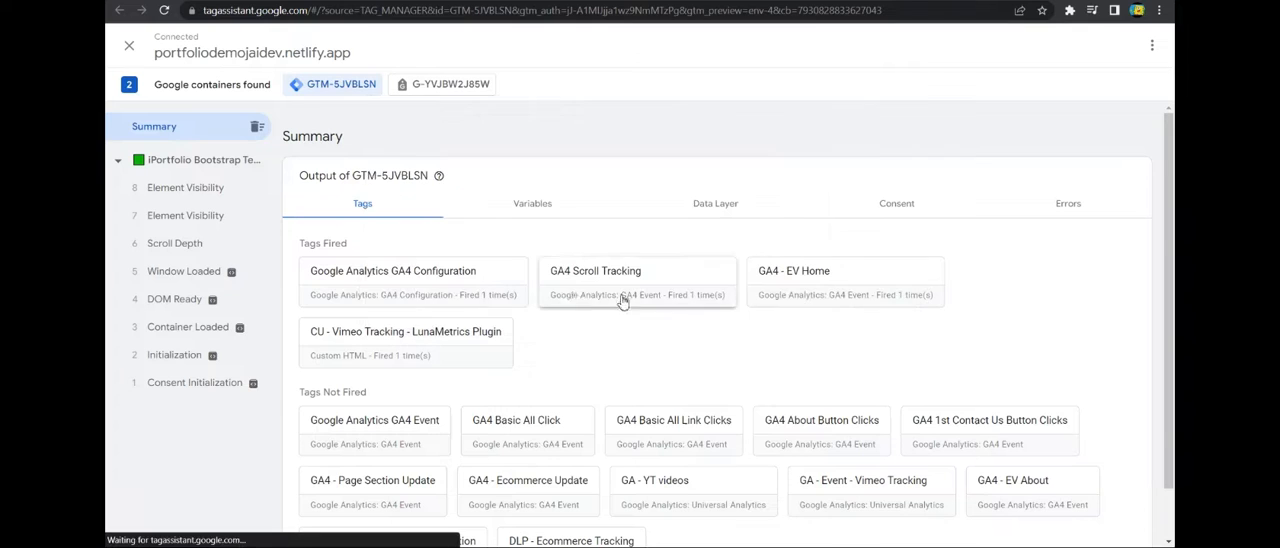
Inspect the first Element Visibility event's fired tags and recheck the hero and About headings on the previewed page.
left_click(186, 218)
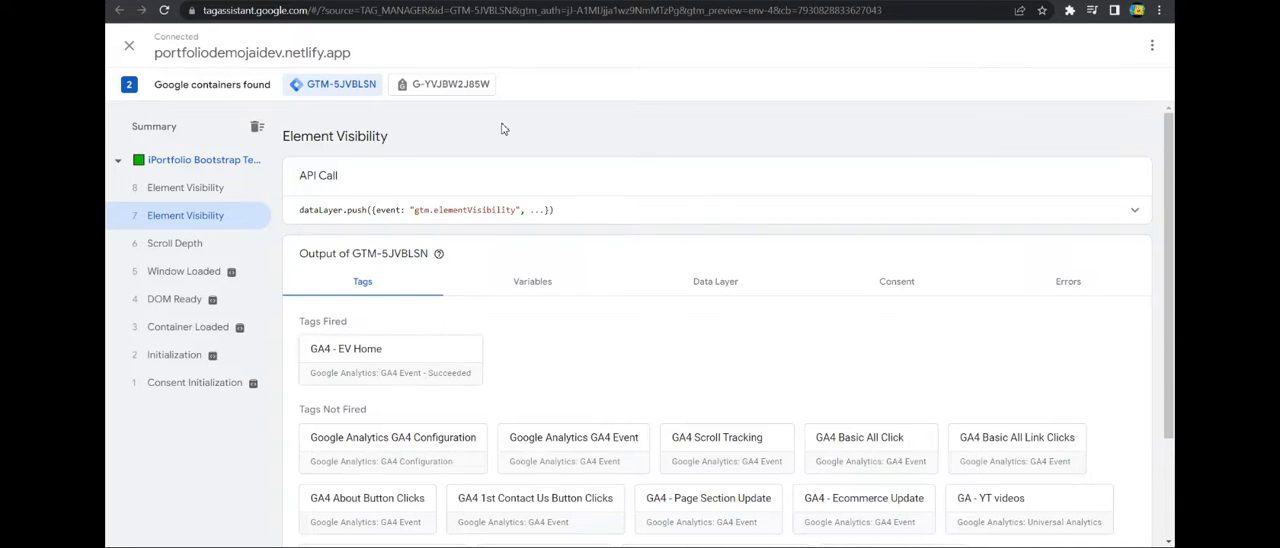
left_click(545, 1)
scroll(600, 200, "up", 7)
scroll(612, 268, "down", 1)
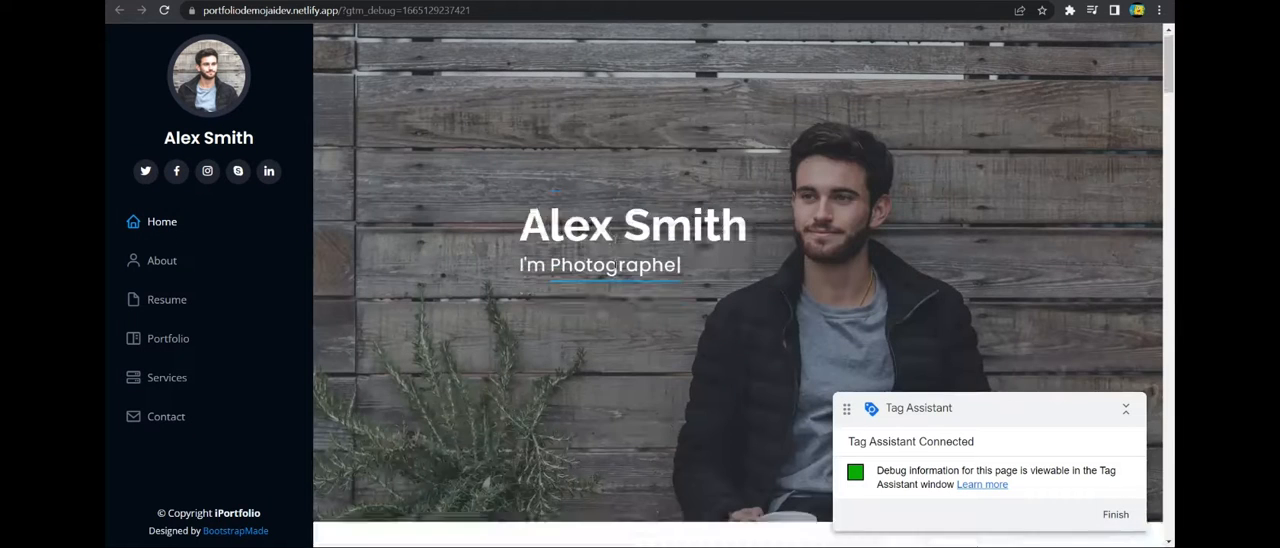
scroll(612, 268, "down", 5)
scroll(613, 150, "up", 1)
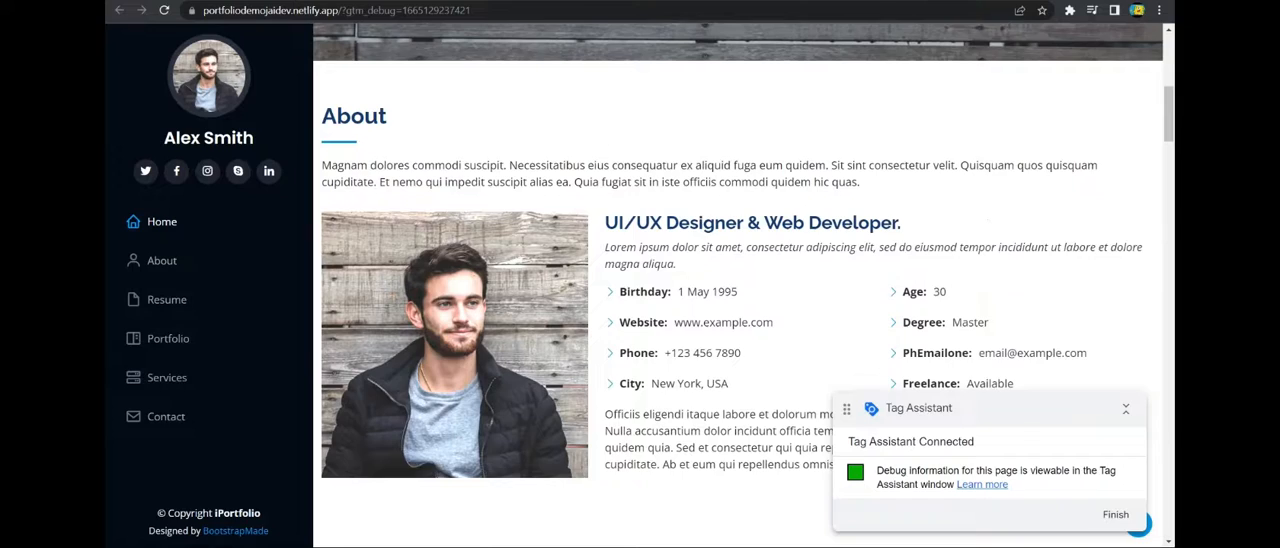
Switch to Tag Assistant and check which tags fired on the second Element Visibility event, numbered 8.
left_click(420, 1)
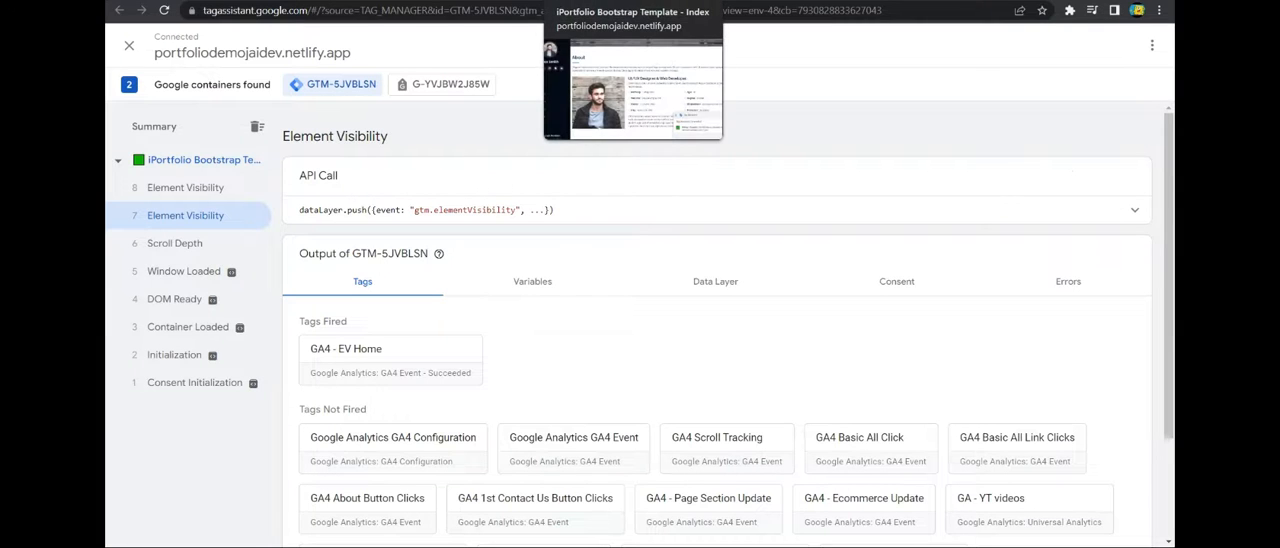
left_click(560, 1)
left_click(420, 1)
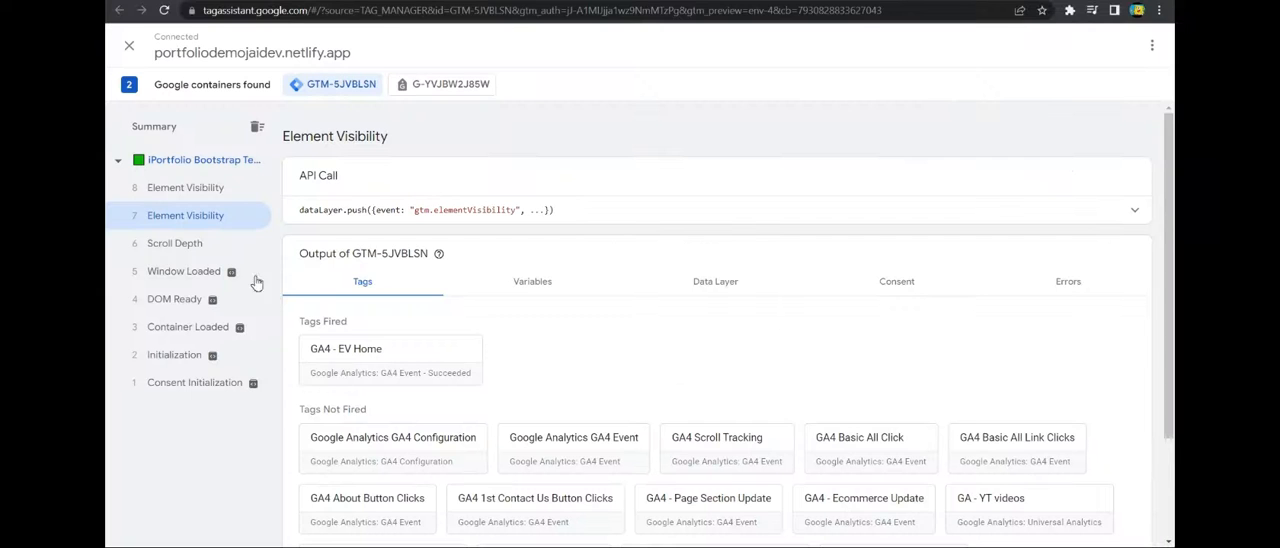
left_click(165, 188)
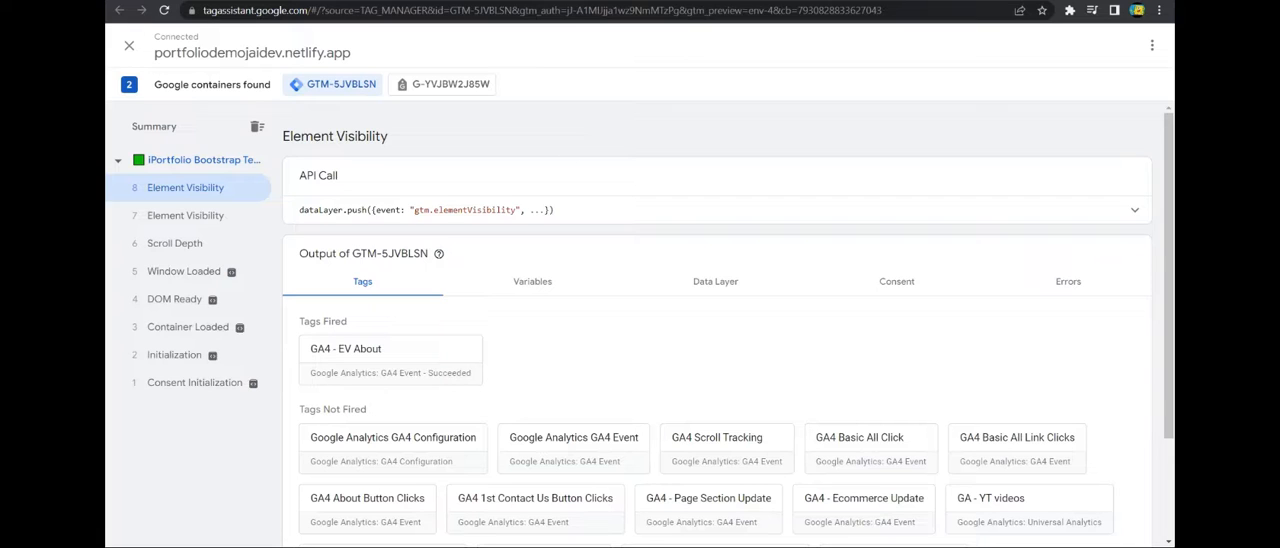
Examine the summary's Data Layer values and highlight the element path of the visibility event.
left_click(192, 132)
left_click(704, 206)
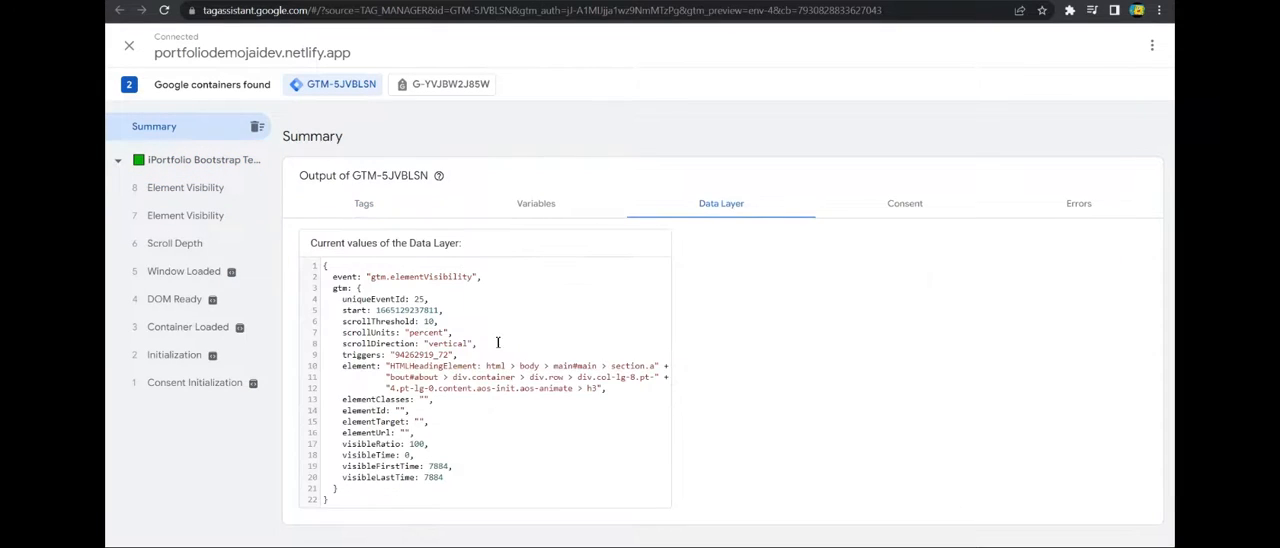
left_click_drag(393, 370, 601, 392)
left_click(595, 392)
left_click_drag(393, 370, 595, 388)
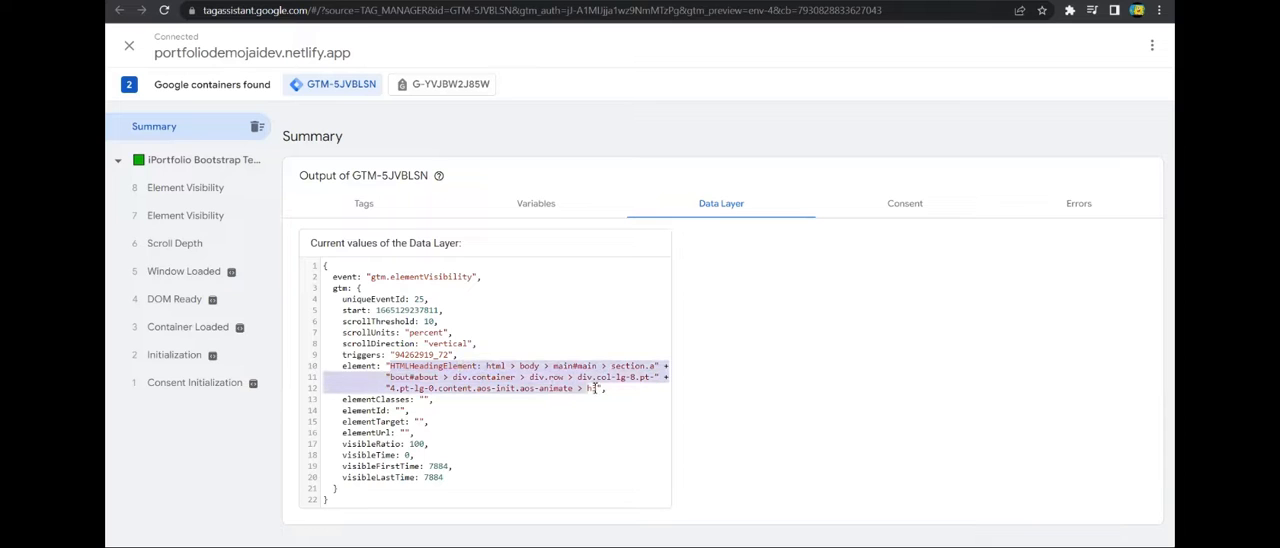
left_click(598, 389)
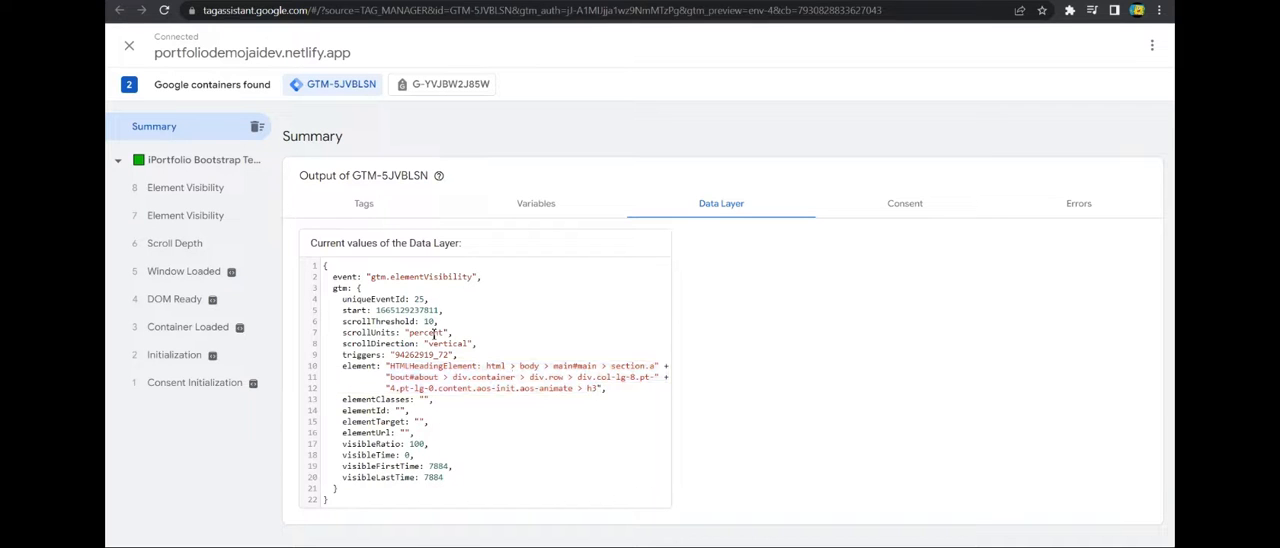
Return to the previewed portfolio page and compare the hero heading with the About section.
left_click(620, 1)
scroll(686, 391, "up", 8)
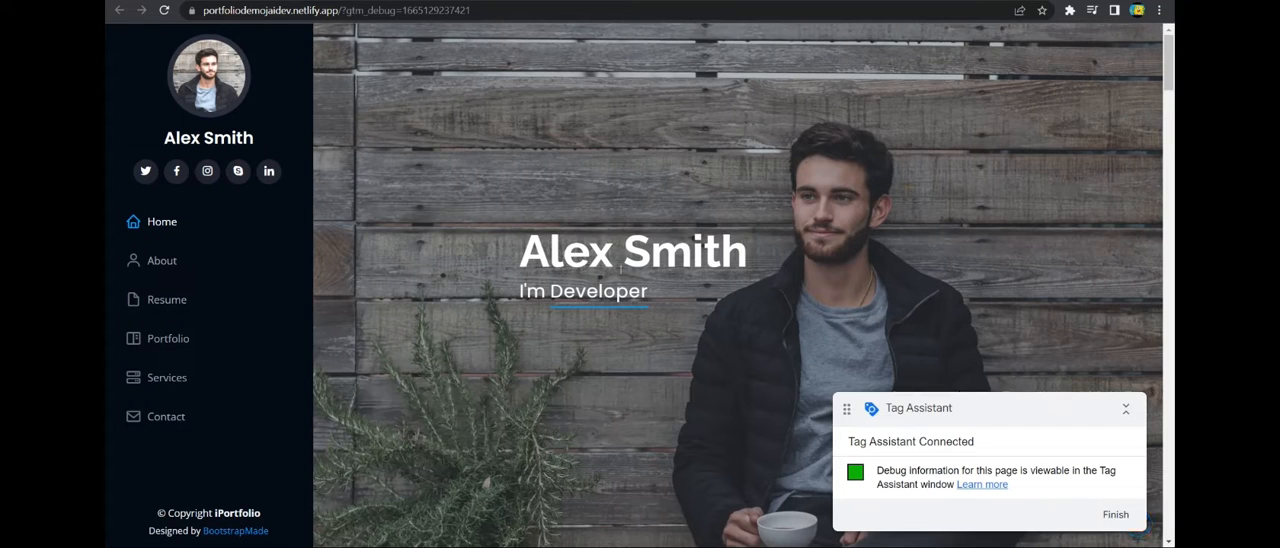
scroll(651, 272, "down", 5)
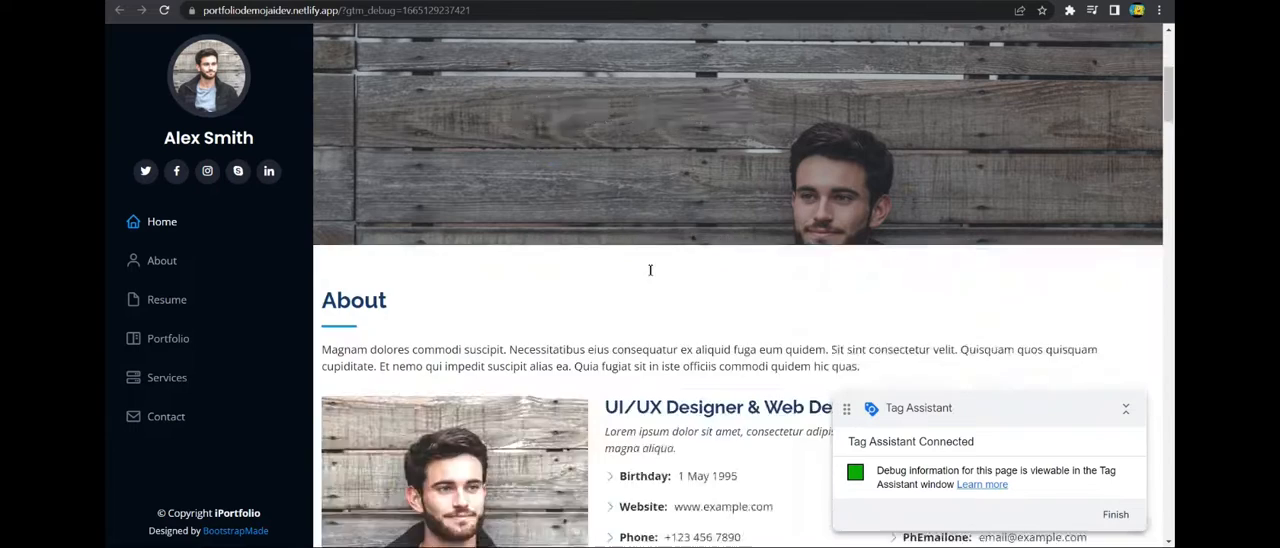
In Tag Manager, review the EV - Home trigger's selector and firing options against the previewed page, and close it without changes.
left_click(400, 1)
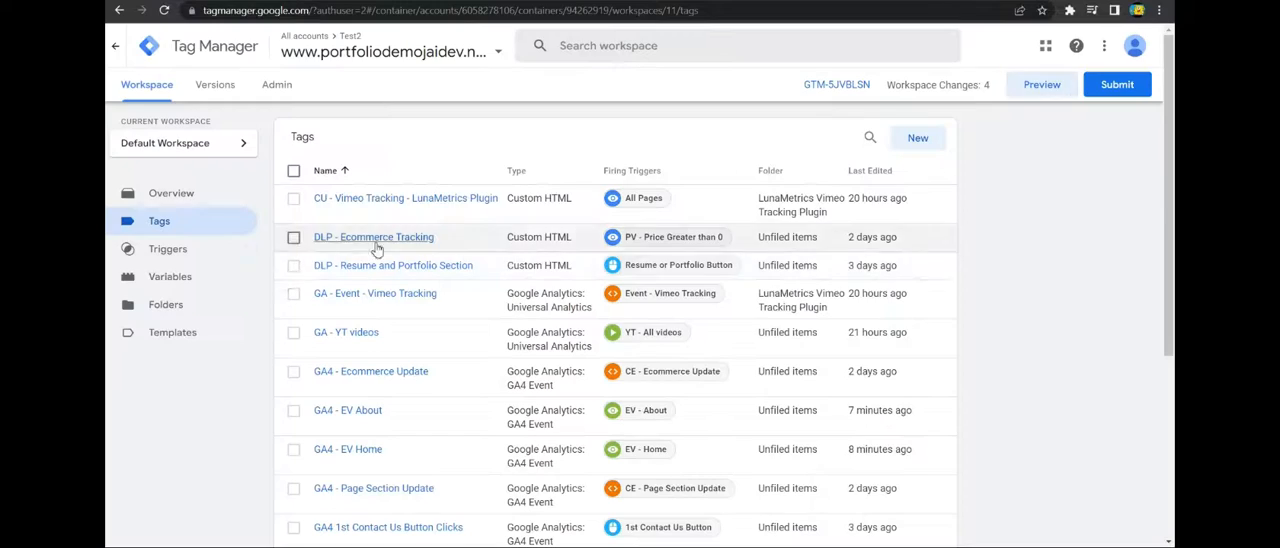
scroll(420, 270, "down", 2)
left_click(629, 326)
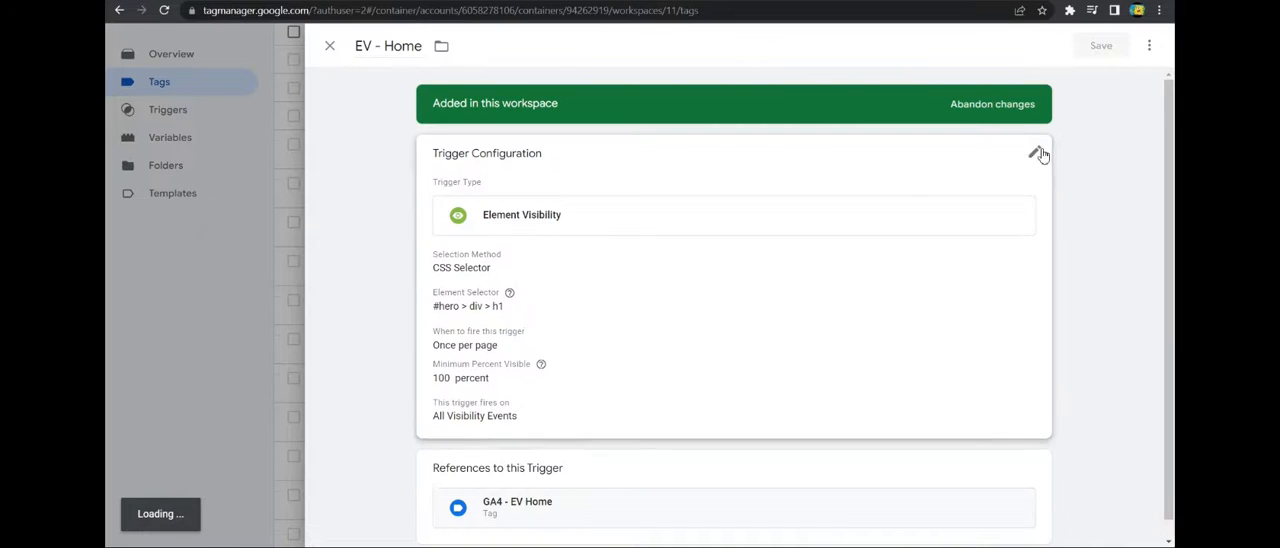
left_click(1040, 154)
scroll(503, 373, "down", 1)
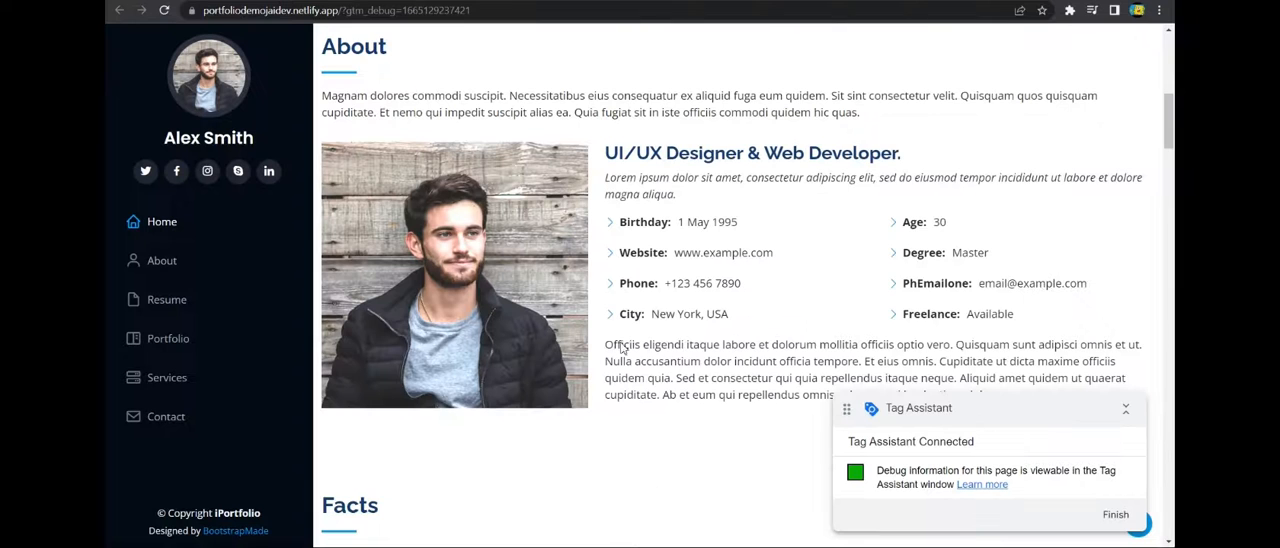
scroll(622, 347, "up", 5)
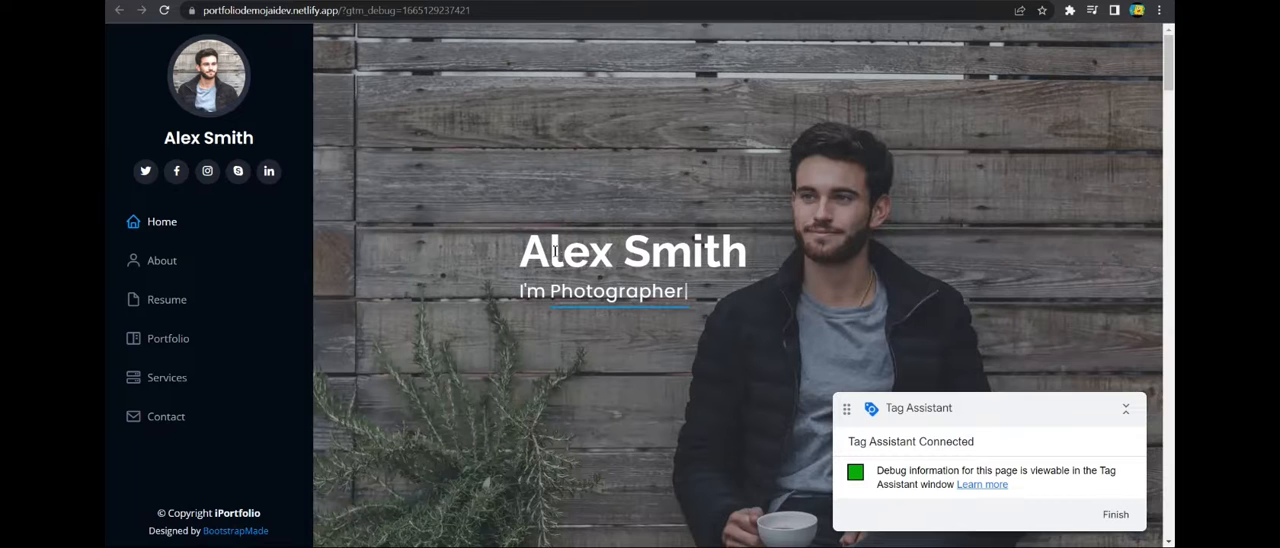
scroll(654, 243, "down", 5)
scroll(654, 243, "up", 5)
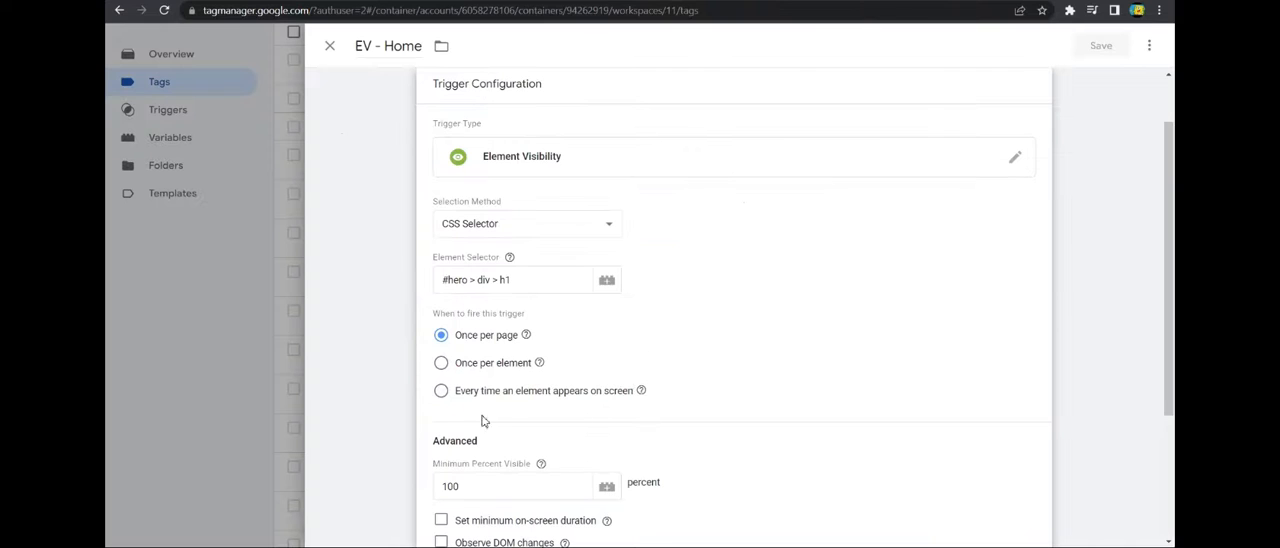
left_click(330, 46)
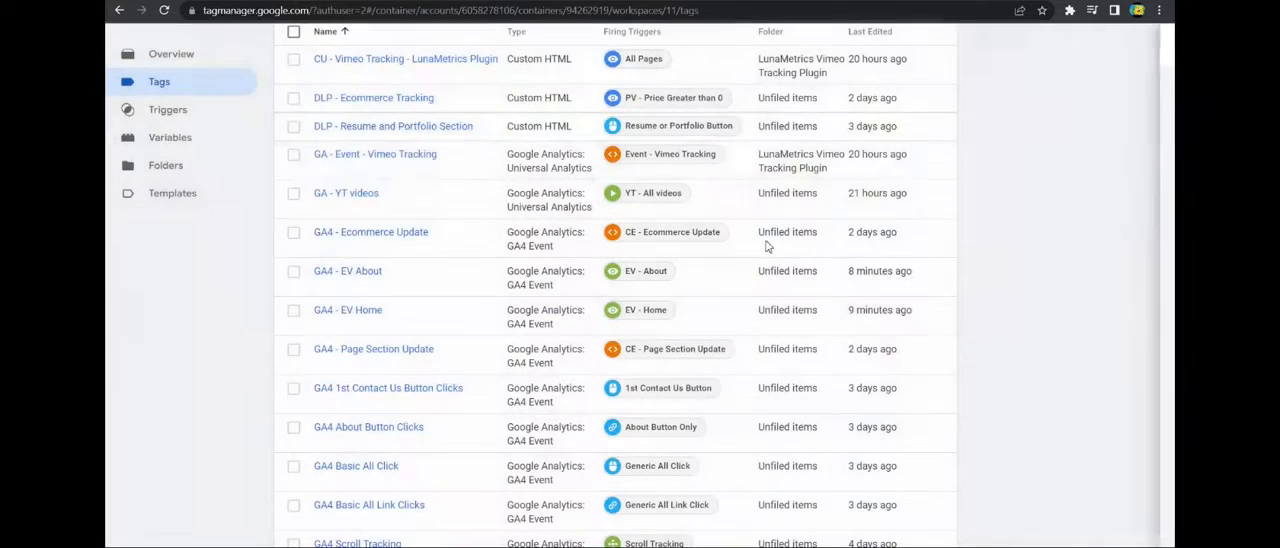
scroll(820, 250, "up", 3)
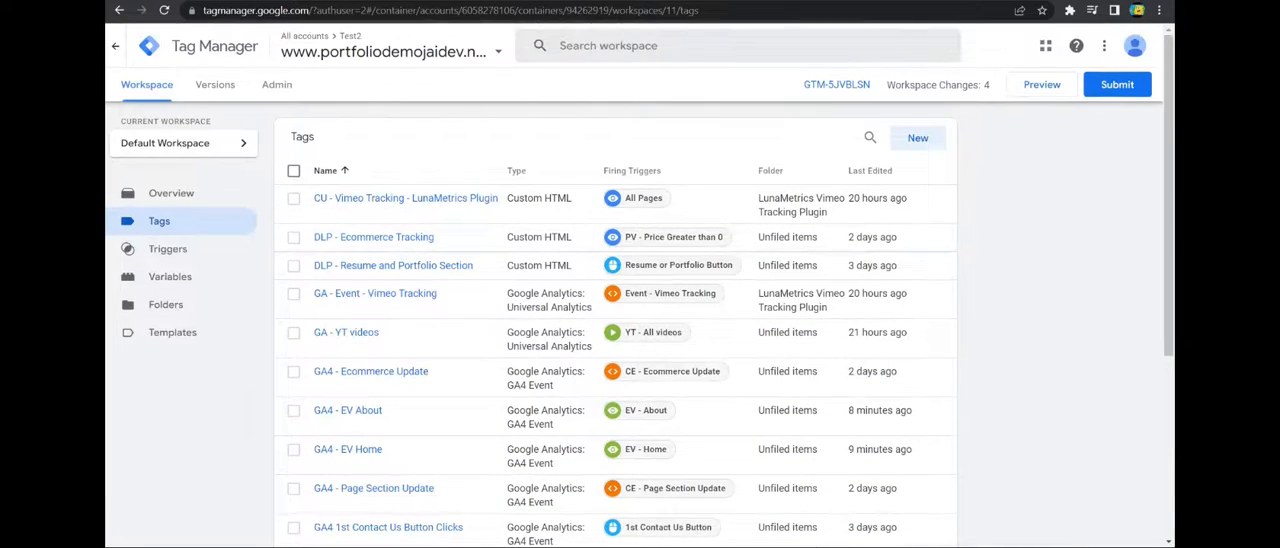
scroll(846, 257, "down", 1)
scroll(877, 263, "up", 1)
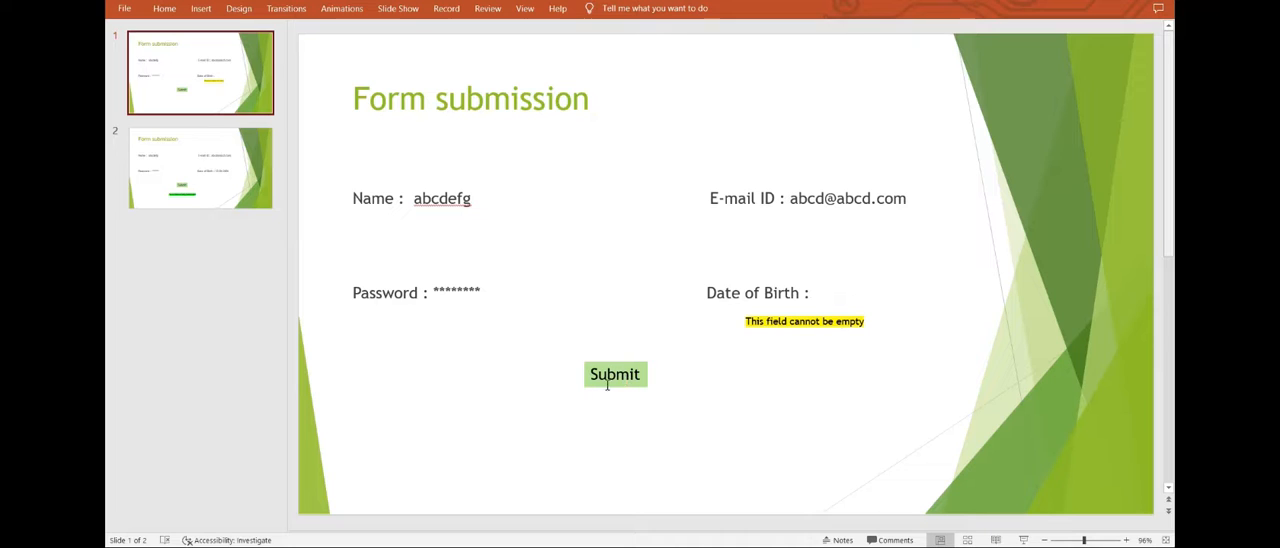
Switch to the PowerPoint presentation and compare the Form submission slides with the empty-field error and the success message.
key("Page_Down")
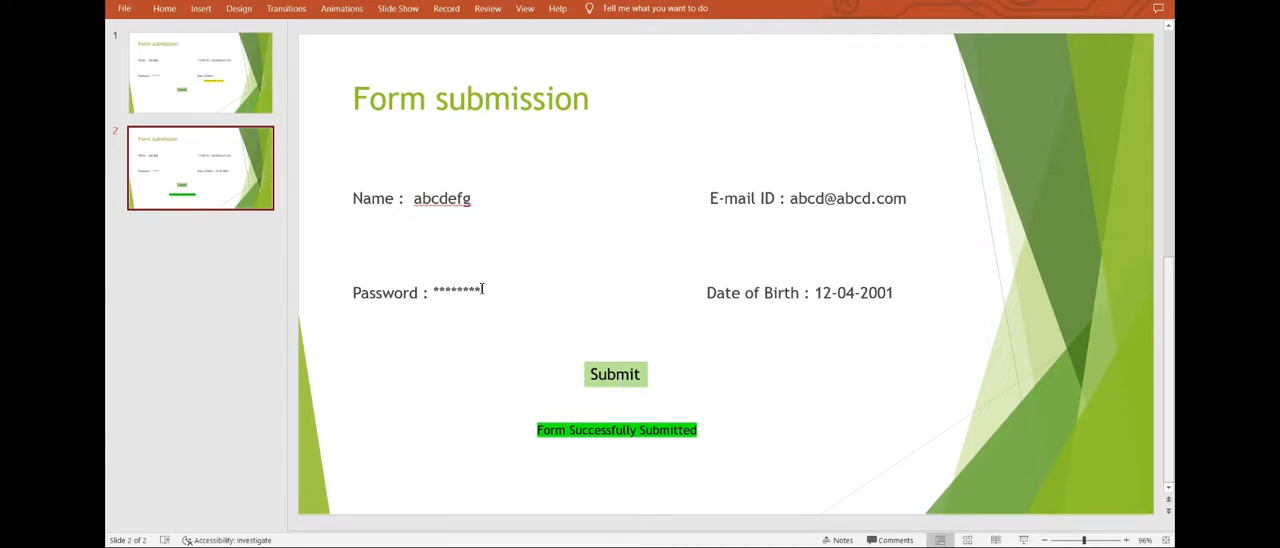
key("Page_Up")
key("Page_Down")
key("Page_Up")
key("Page_Down")
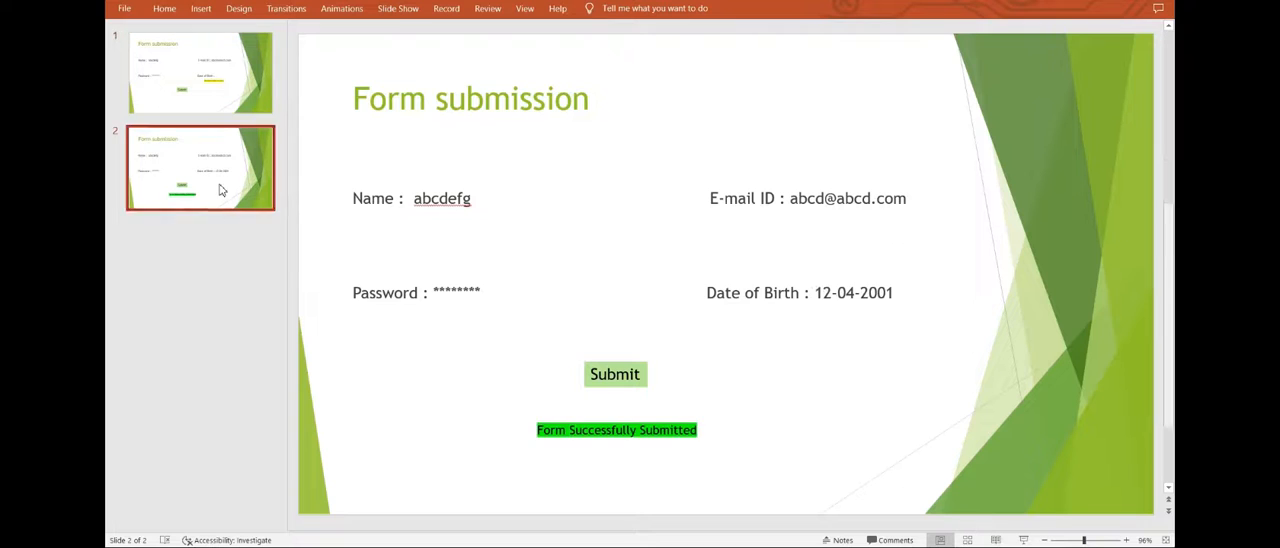
key("Page_Up")
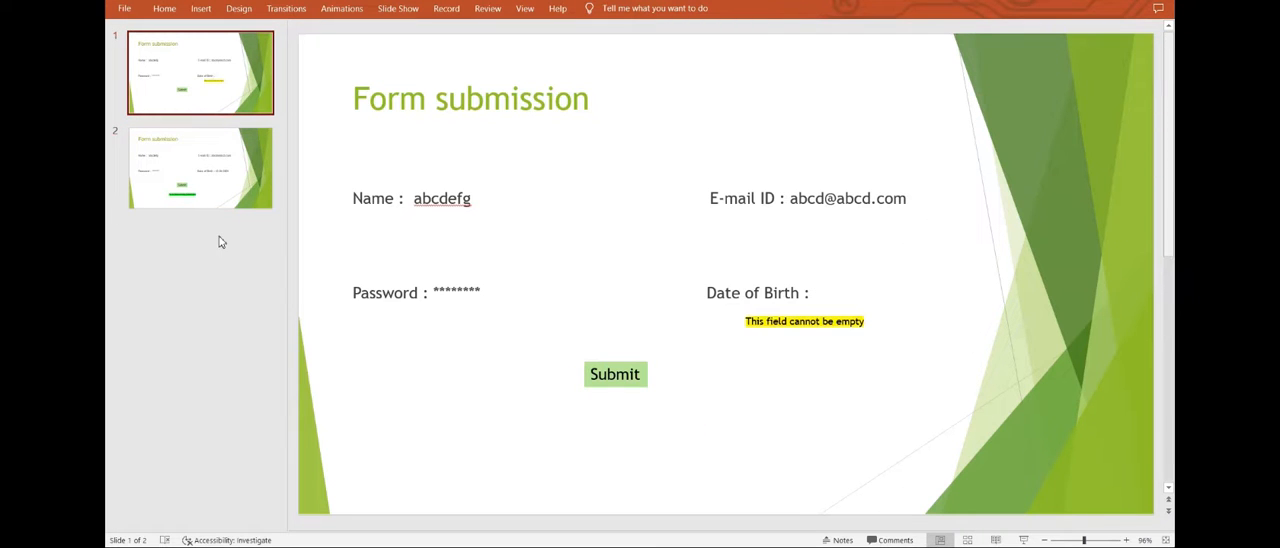
left_click(150, 140)
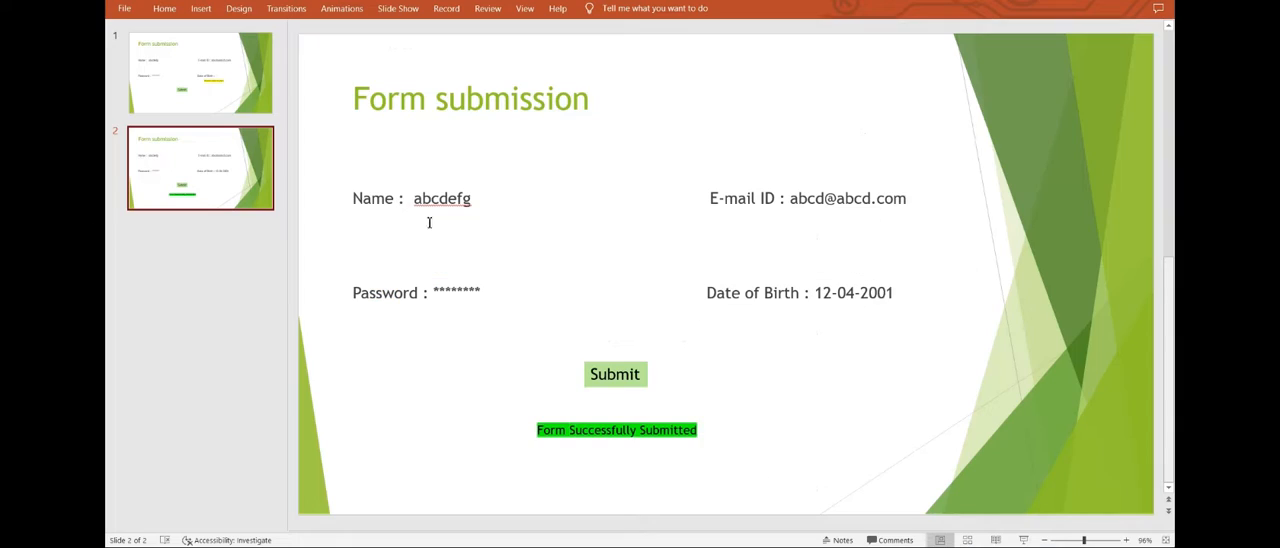
On slide 1, move the "This field cannot be empty" text box slightly lower beneath Date of Birth.
left_click(200, 72)
mouse_move(751, 323)
left_mouse_down()
mouse_move(806, 323)
mouse_move(734, 323)
mouse_move(746, 332)
left_mouse_up()
right_click(771, 340)
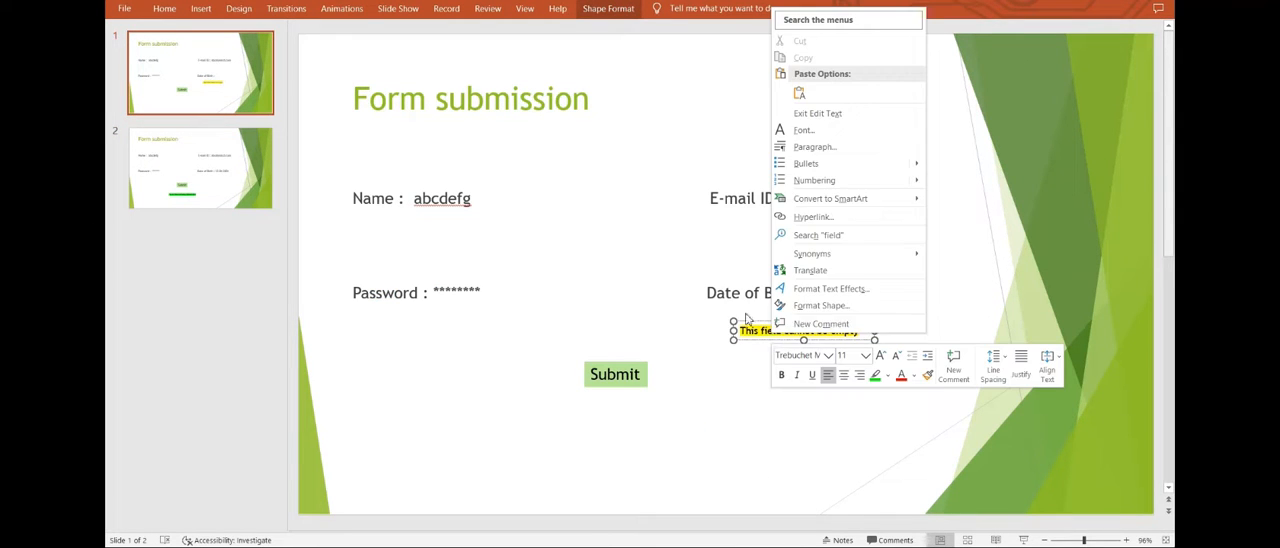
left_click(725, 315)
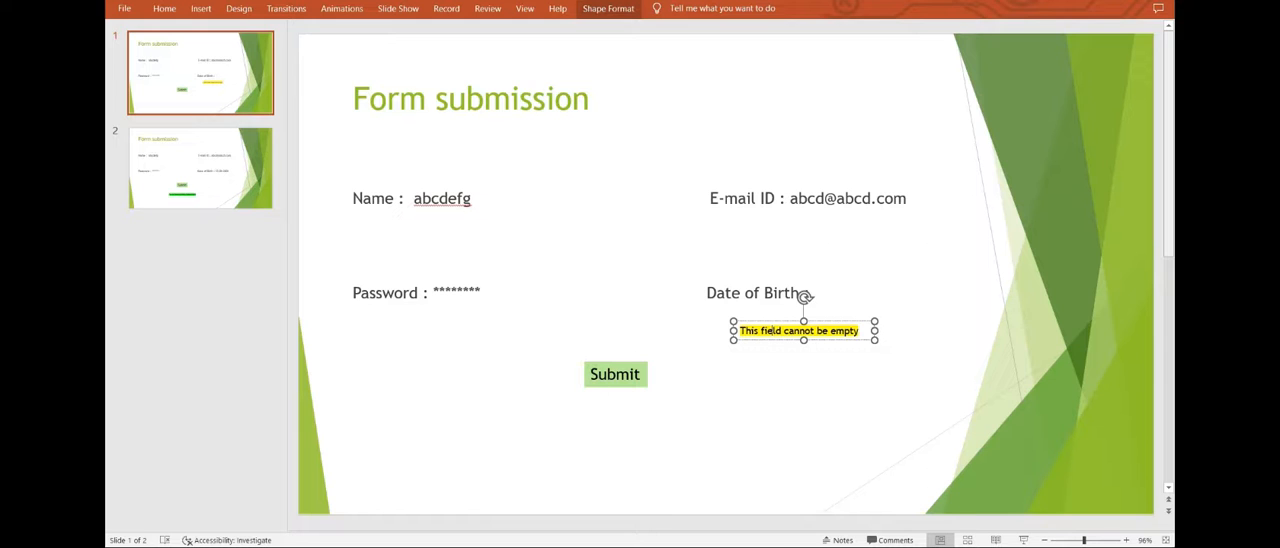
Switch to Tag Manager, try renaming the EV - About trigger to "EV - FOrm unsuccessful", and close it without saving.
mouse_move(670, 547)
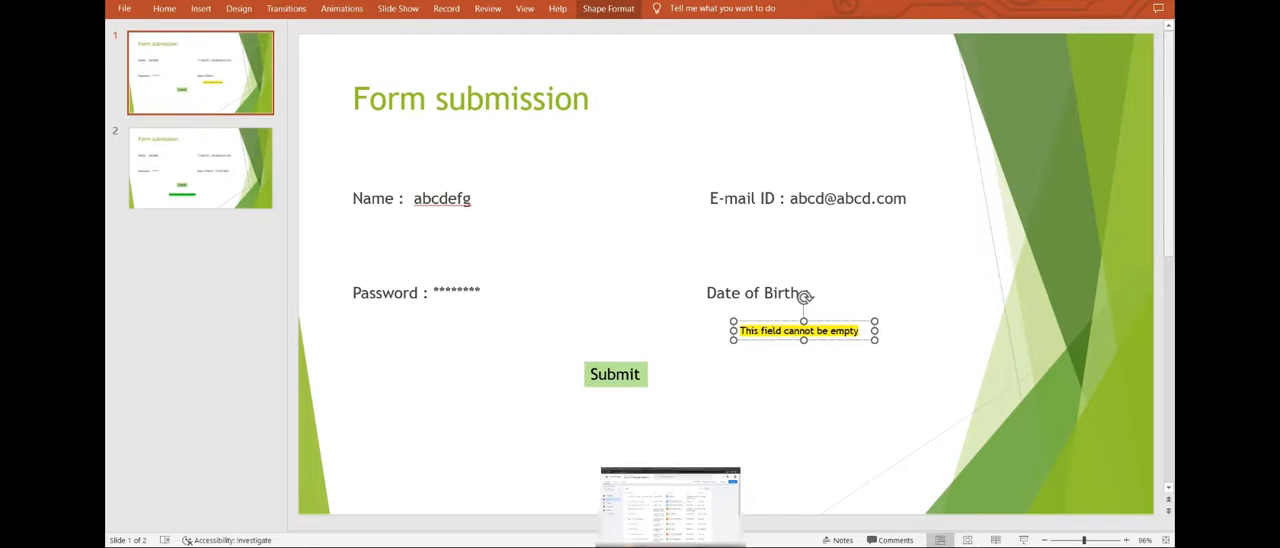
left_click(672, 505)
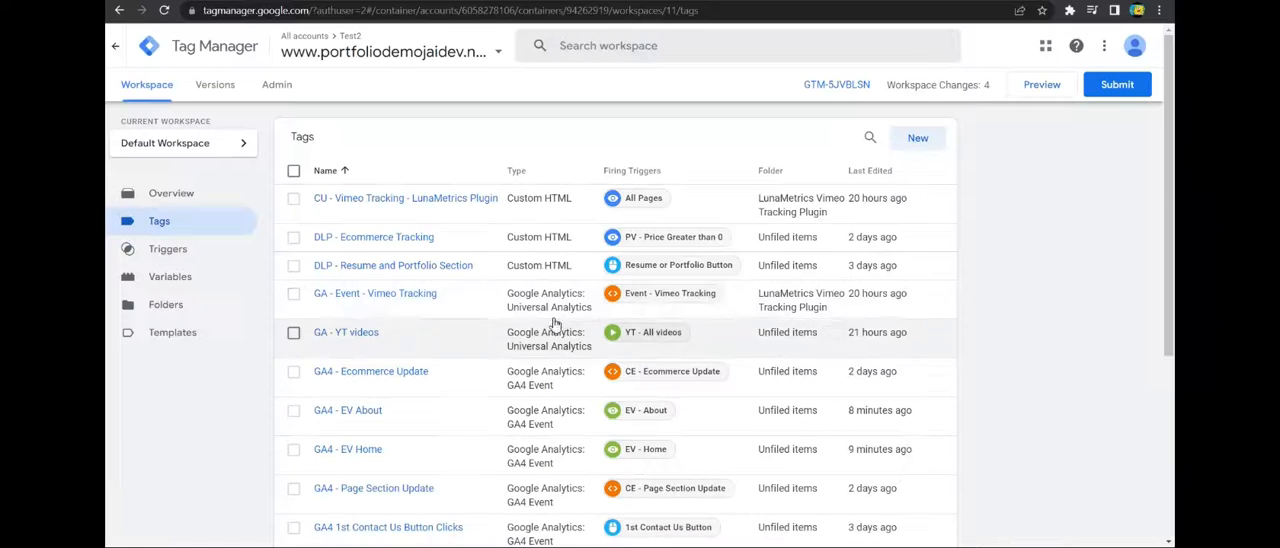
left_click(622, 425)
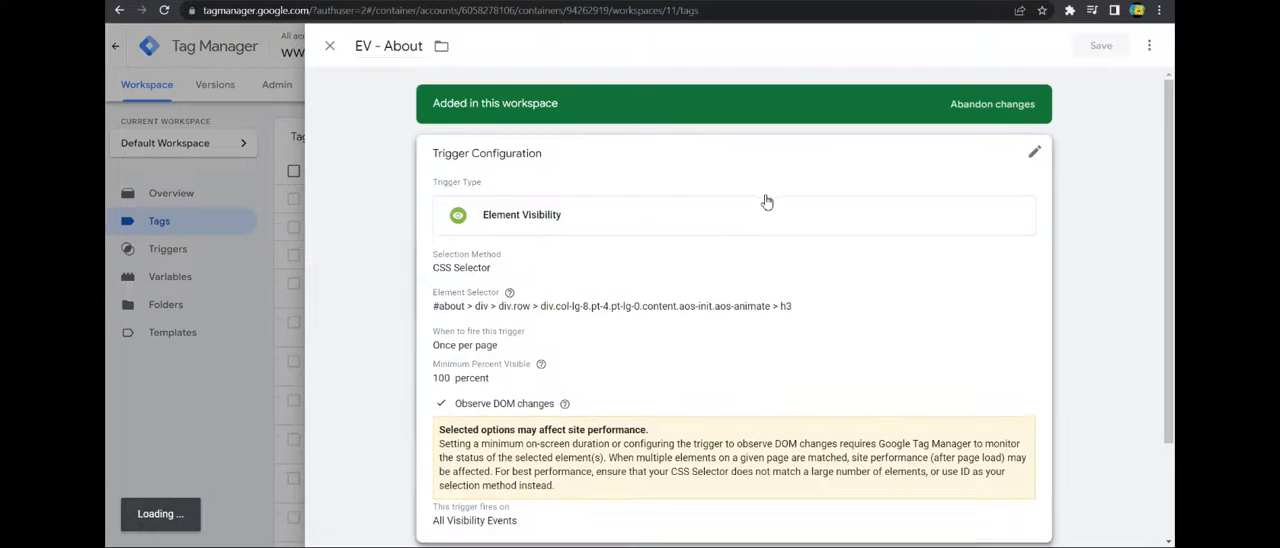
left_click(1020, 155)
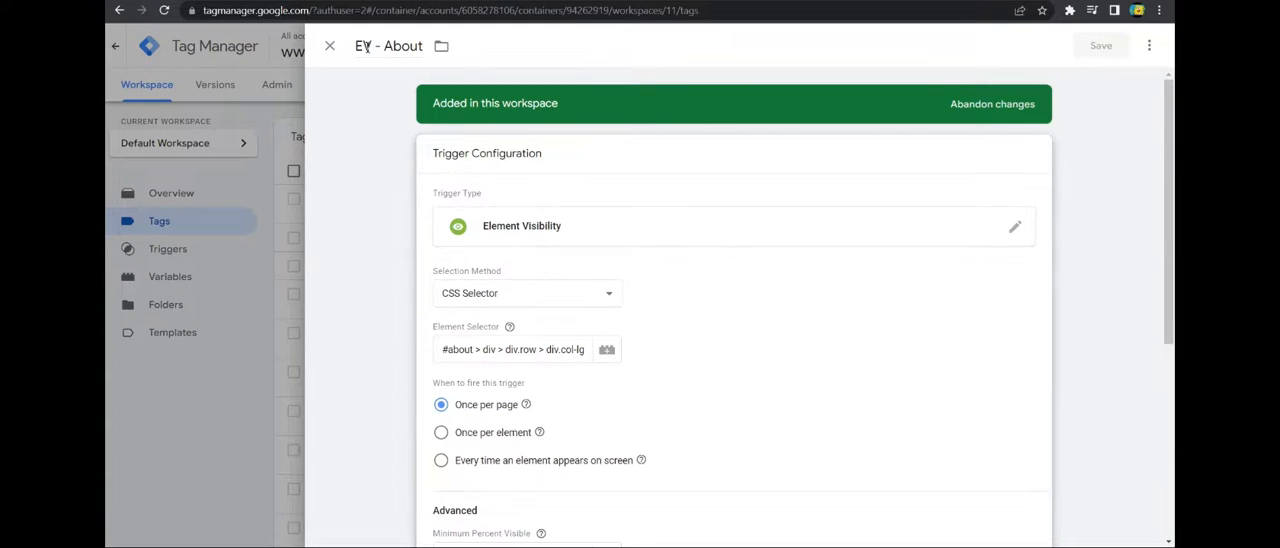
left_click_drag(388, 47, 424, 47)
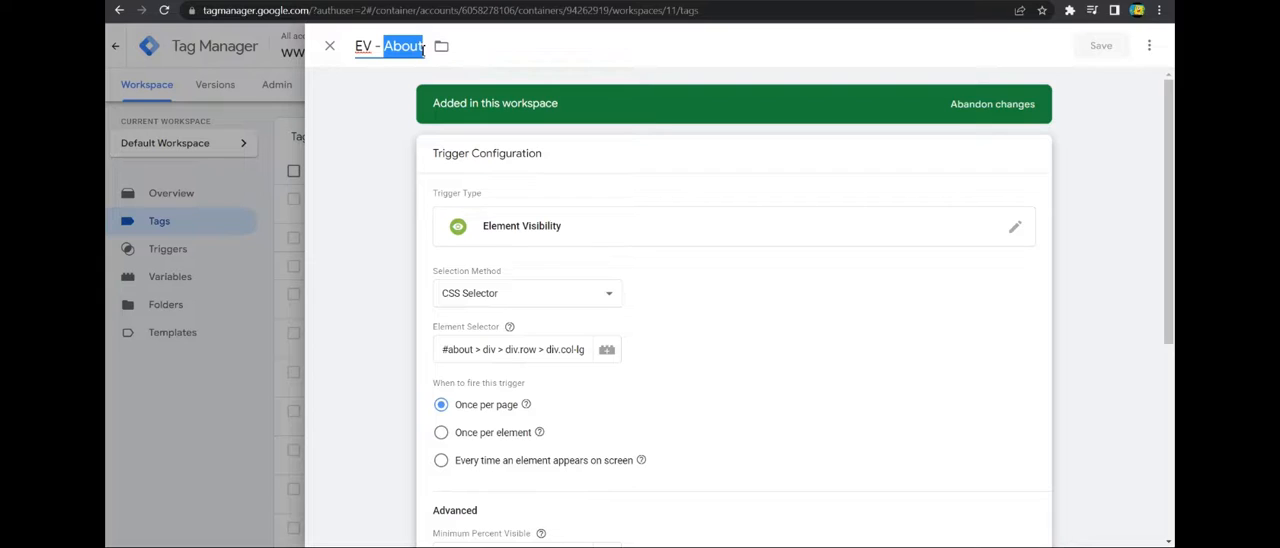
type("FOrm")
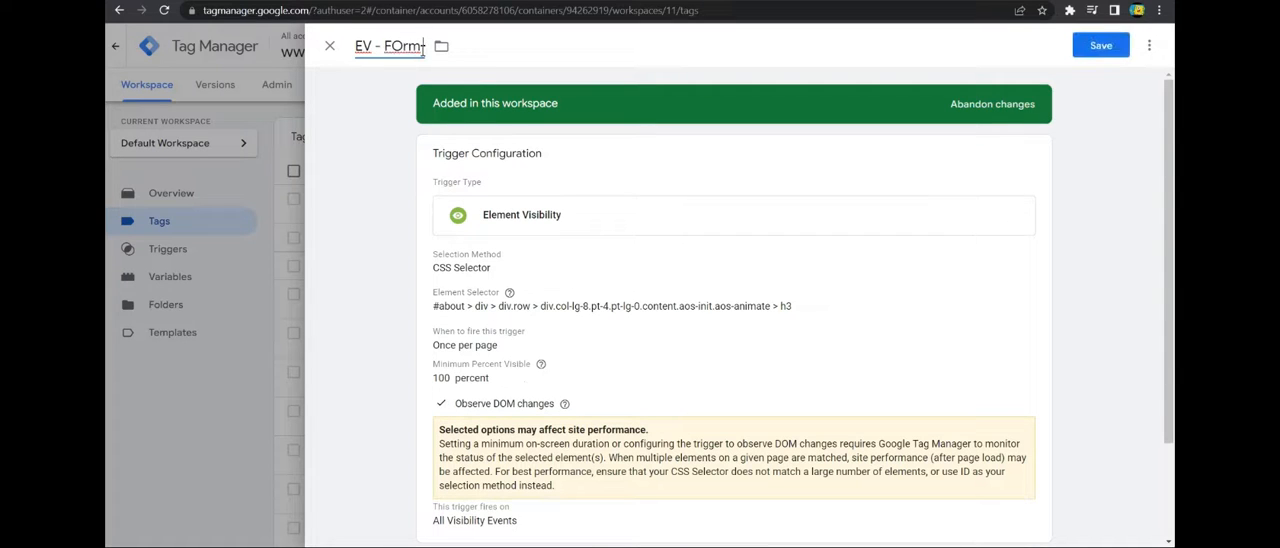
type("unsuccessfu")
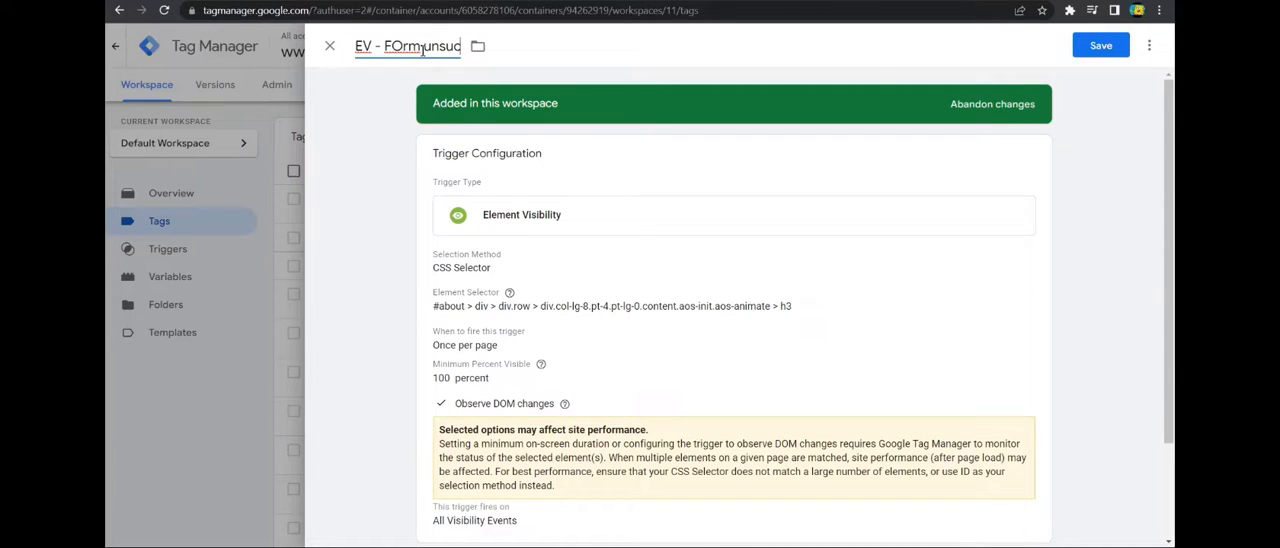
type("l")
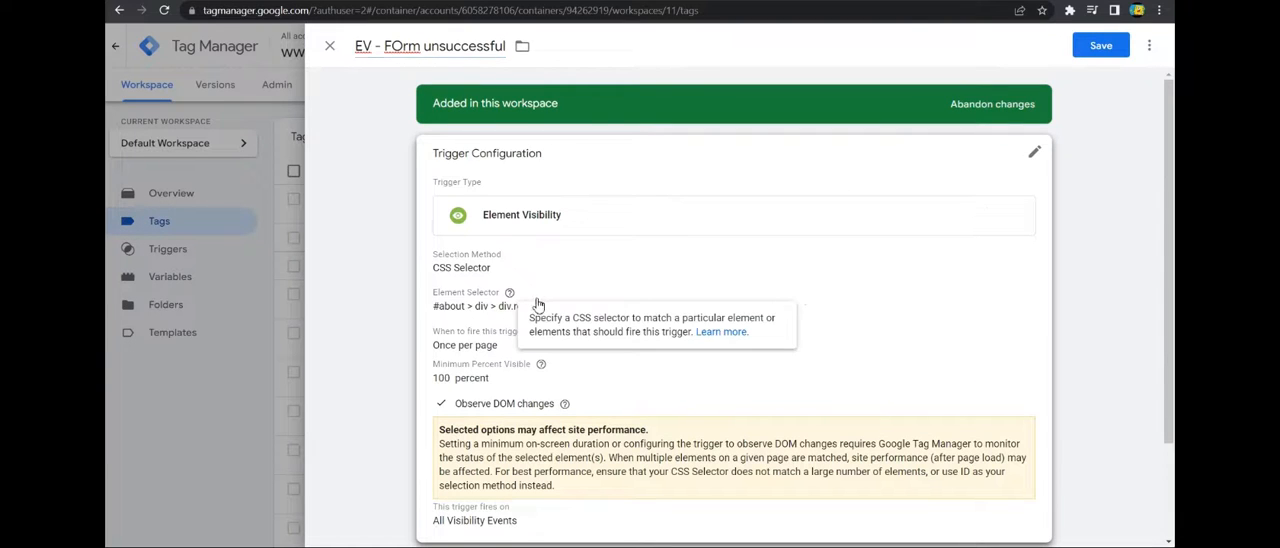
left_click(329, 45)
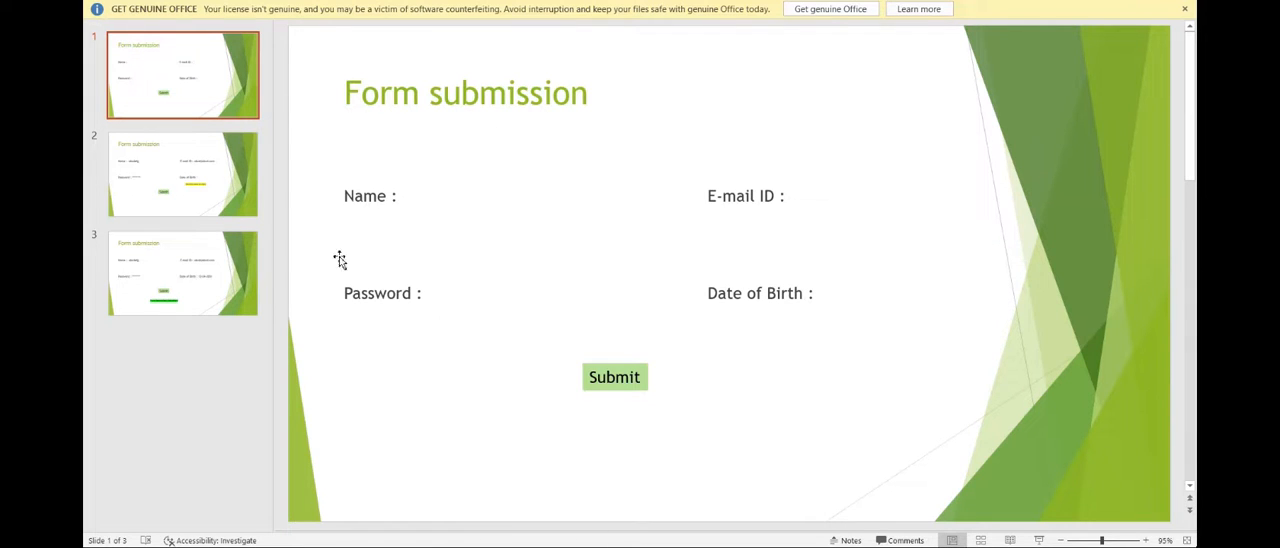
In the three-slide form presentation, view the empty Date of Birth error on slide 2 and the success message on slide 3.
left_click(145, 165)
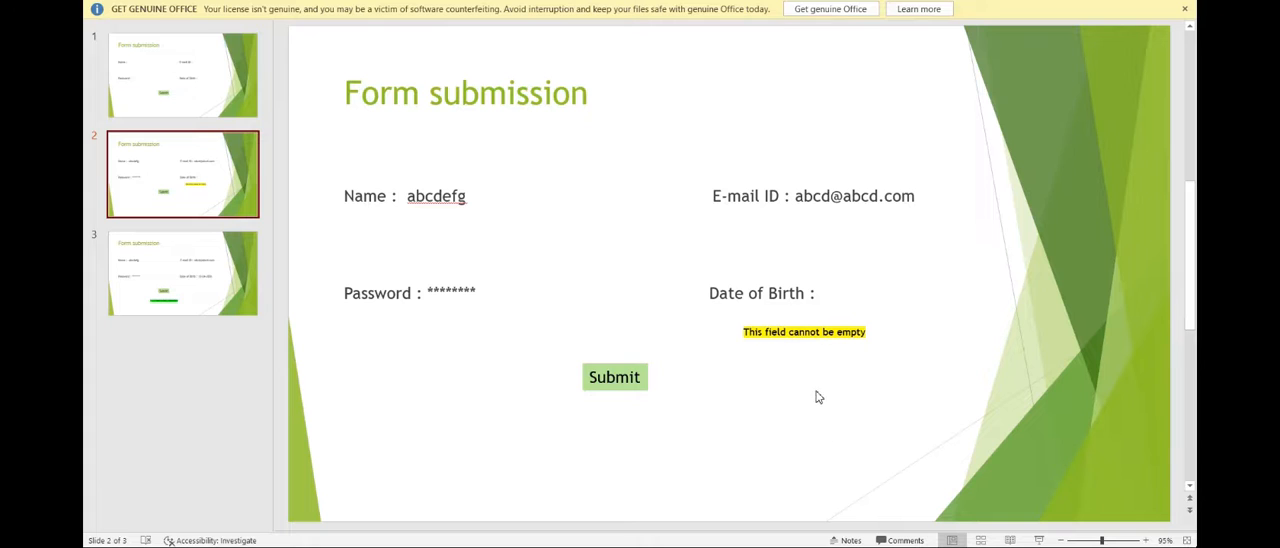
left_click(178, 296)
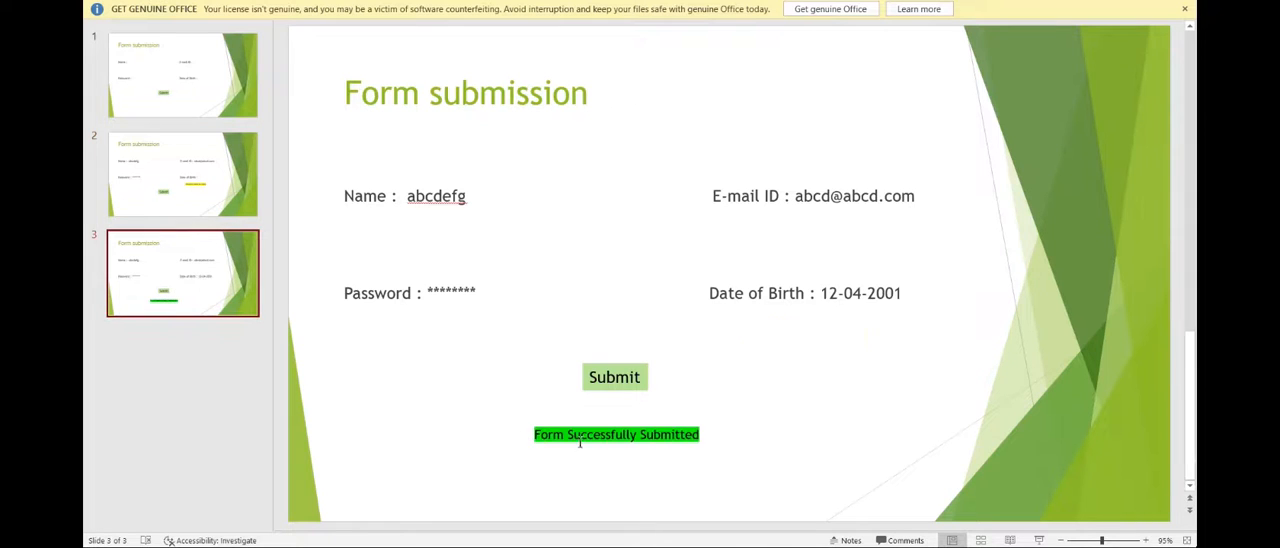